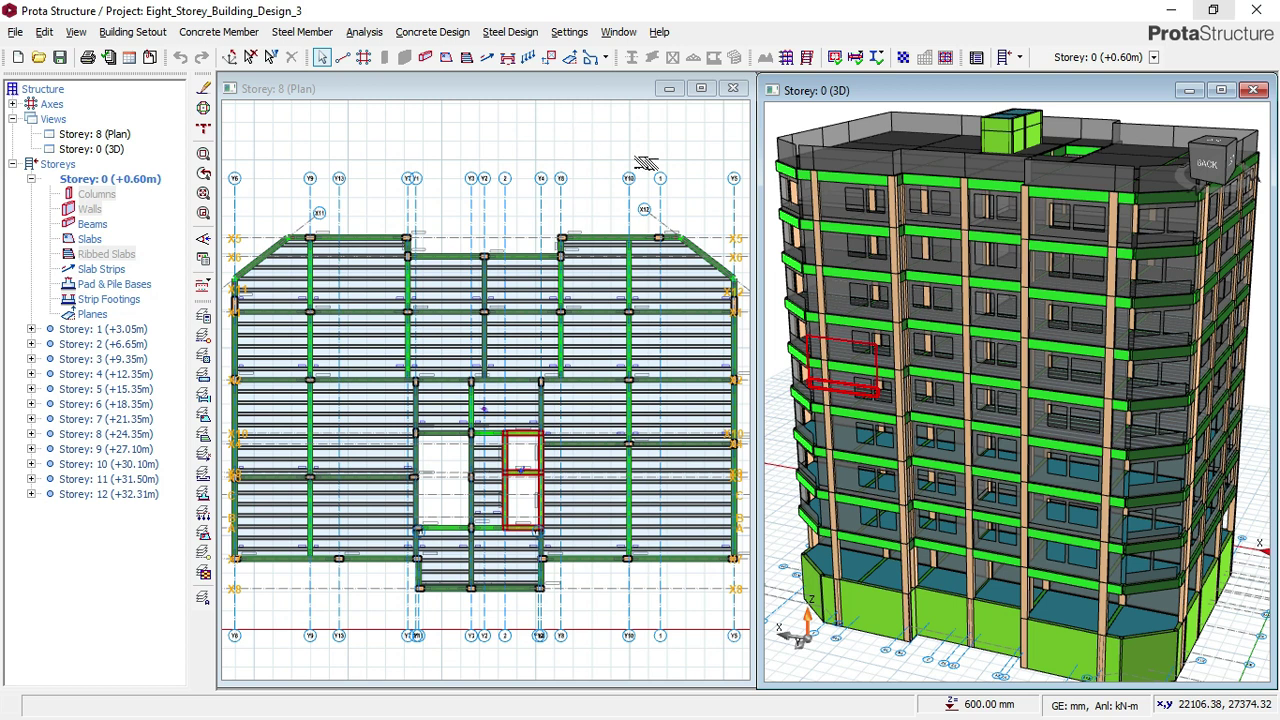
Step: Maximize the 3D view and examine the building's facades from the back, left and right sides
{"action": "left_click", "coordinate": [1219, 91]}
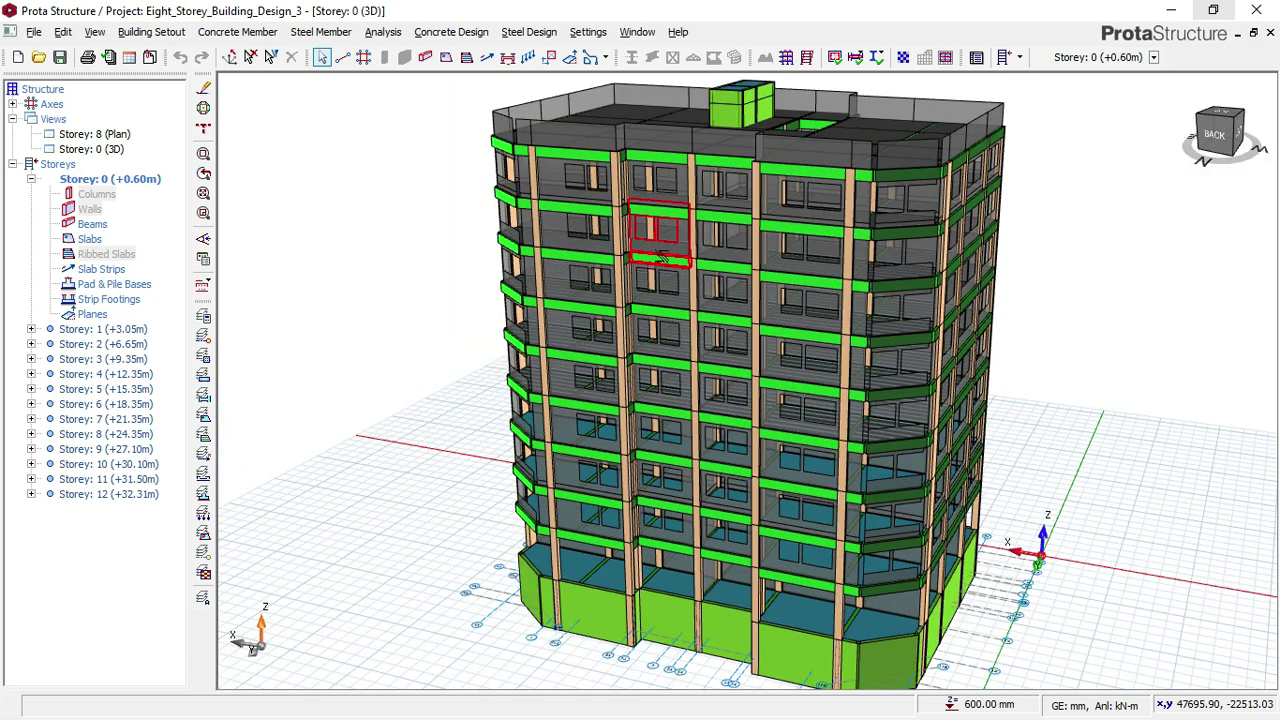
{"action": "mouse_move", "coordinate": [708, 270]}
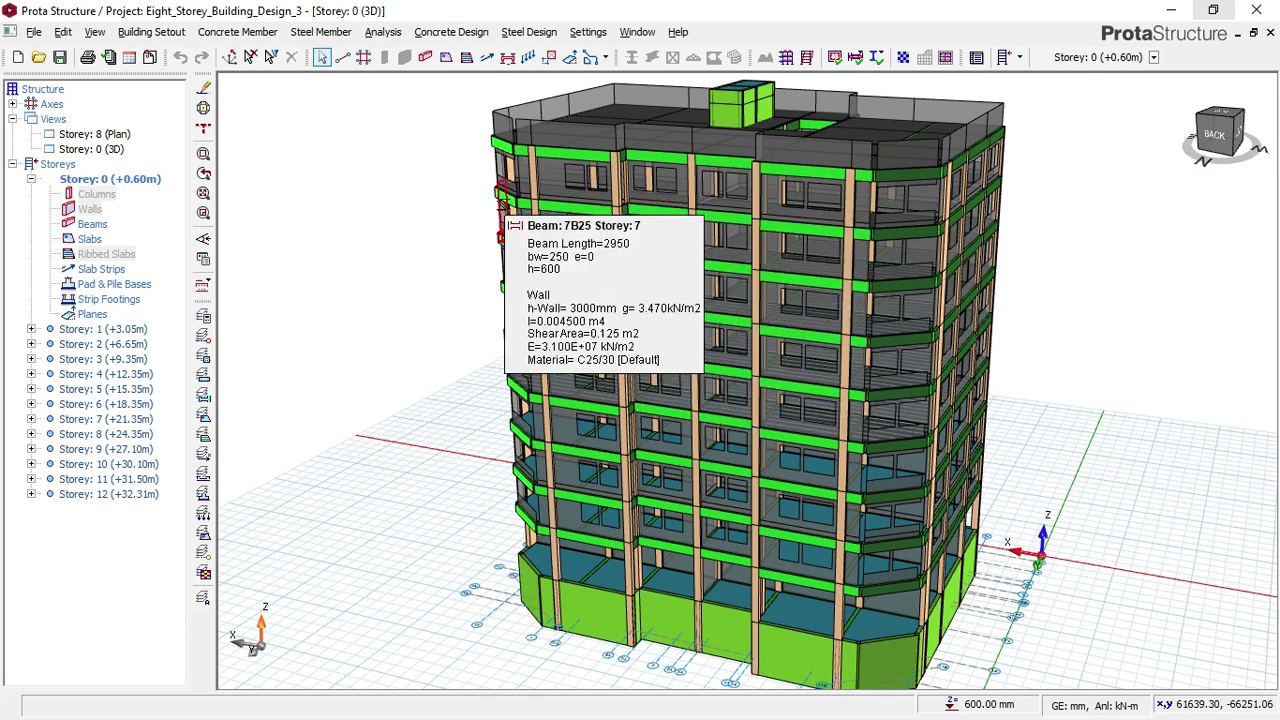
{"action": "middle_click_drag", "start_coordinate": [742, 282], "coordinate": [719, 273]}
{"action": "left_click_drag", "start_coordinate": [717, 273], "coordinate": [763, 277]}
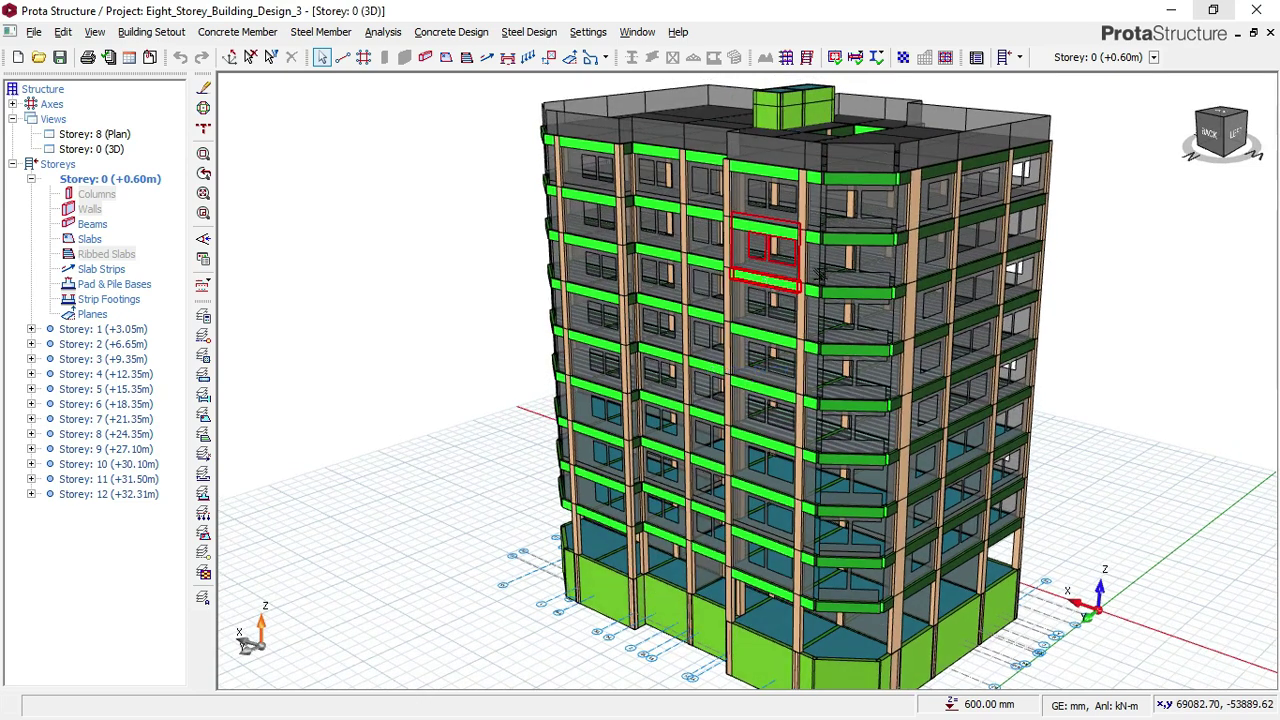
{"action": "middle_click_drag", "start_coordinate": [1046, 216], "coordinate": [905, 224]}
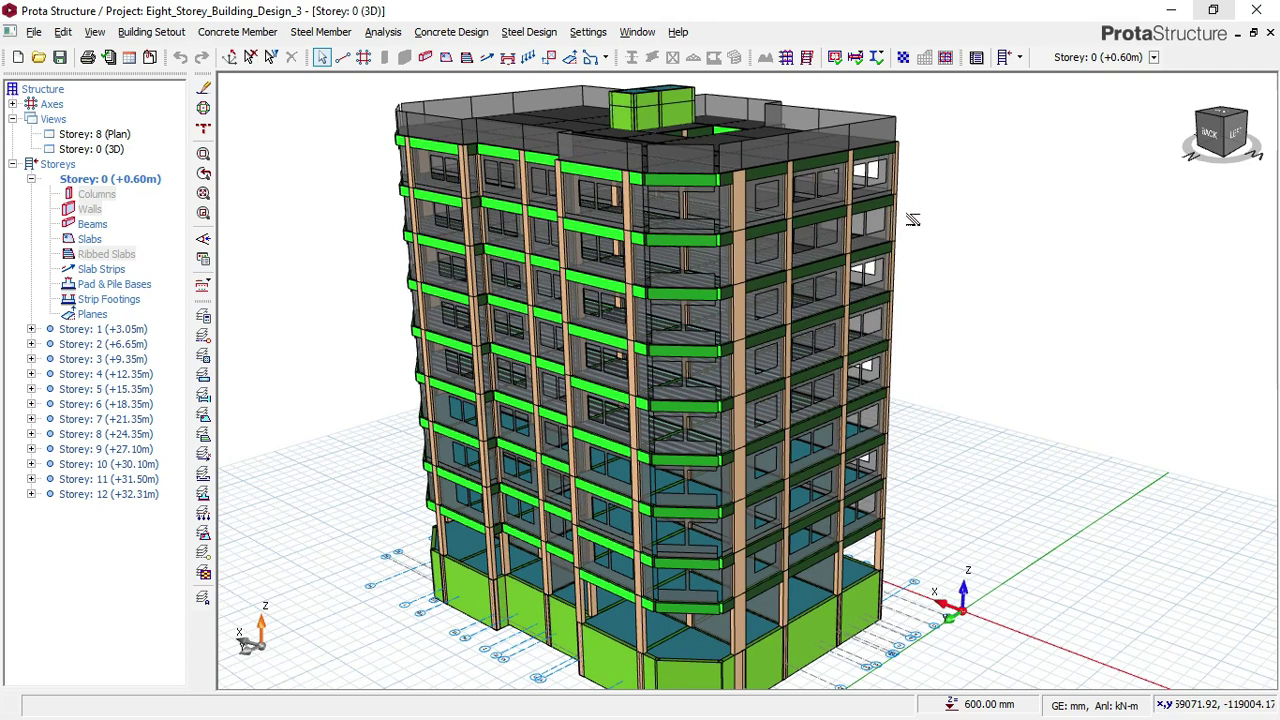
{"action": "left_click_drag", "start_coordinate": [936, 240], "coordinate": [927, 280]}
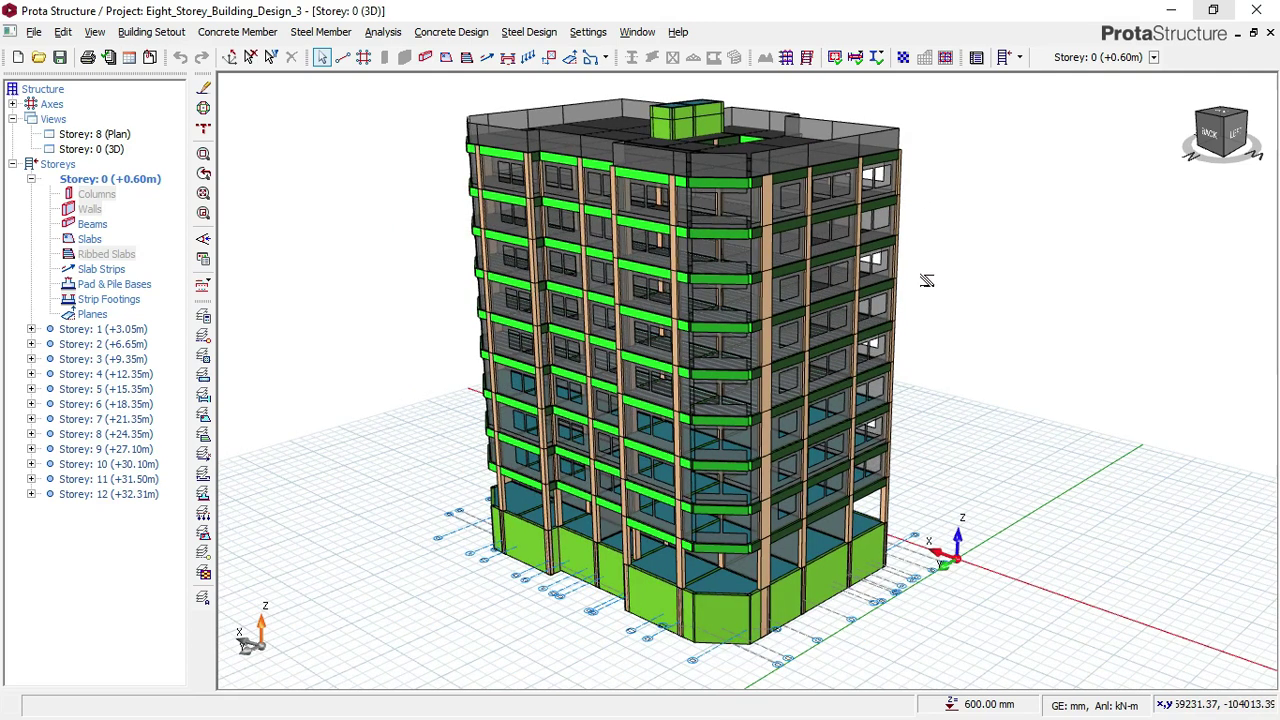
{"action": "left_click_drag", "start_coordinate": [889, 419], "coordinate": [900, 387]}
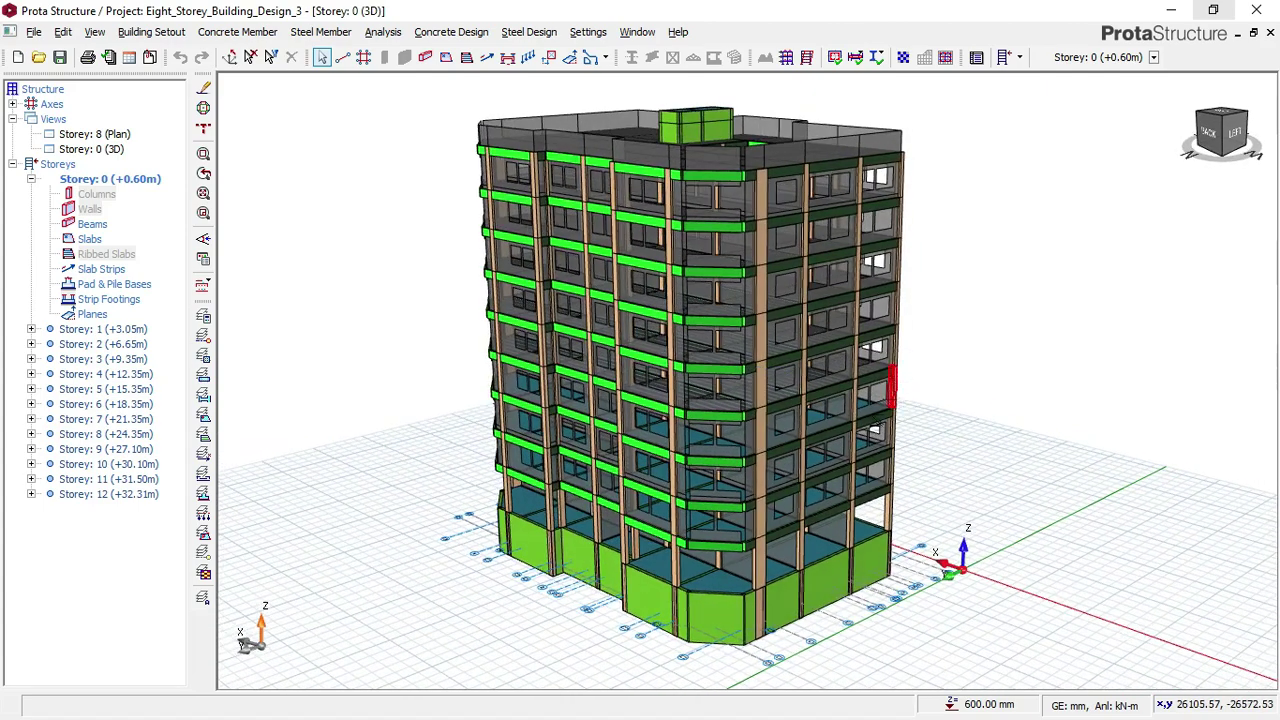
{"action": "scroll", "coordinate": [741, 310], "scroll_direction": "up", "scroll_amount": 1}
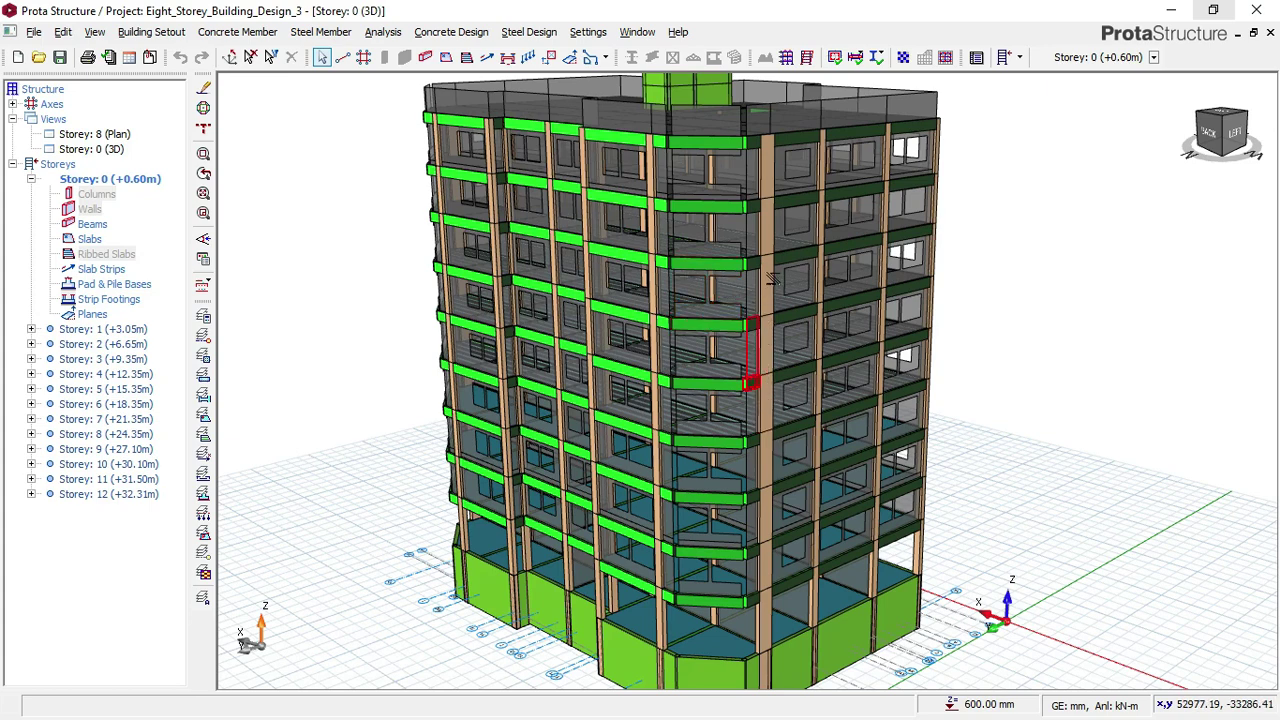
{"action": "scroll", "coordinate": [716, 315], "scroll_direction": "down", "scroll_amount": 1}
{"action": "left_click_drag", "start_coordinate": [707, 322], "coordinate": [795, 293]}
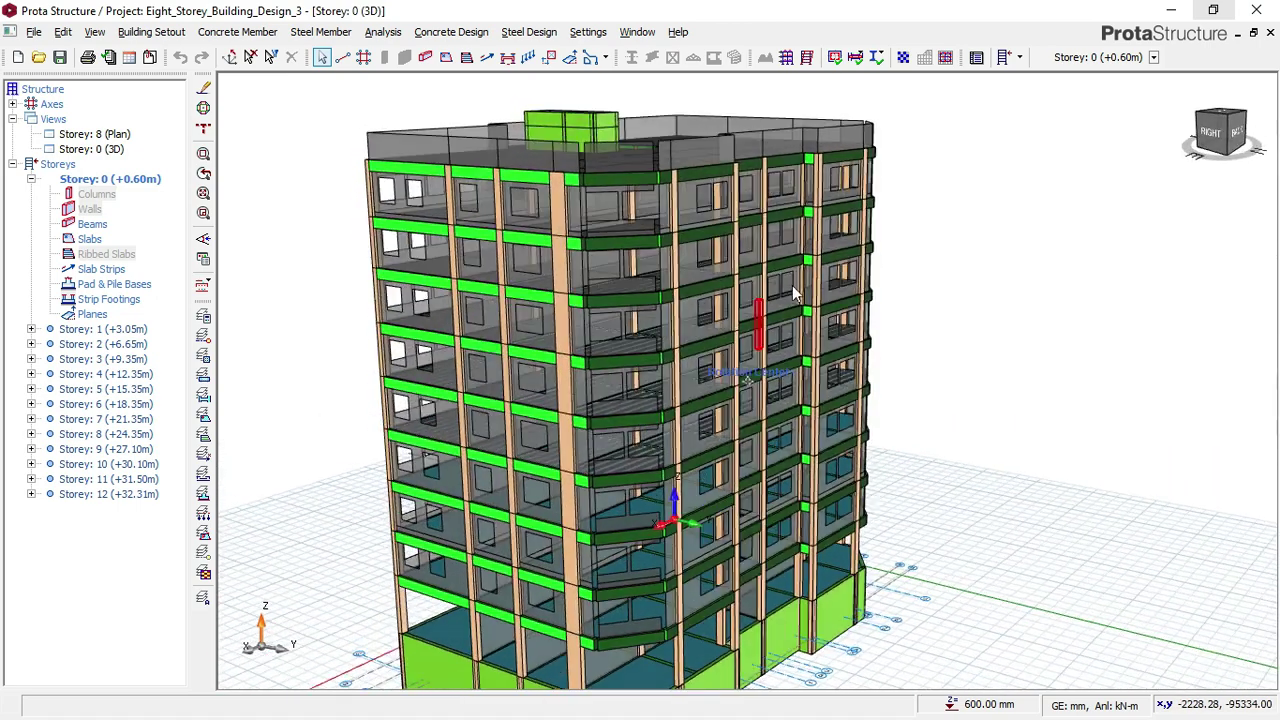
{"action": "left_click_drag", "start_coordinate": [678, 180], "coordinate": [648, 158]}
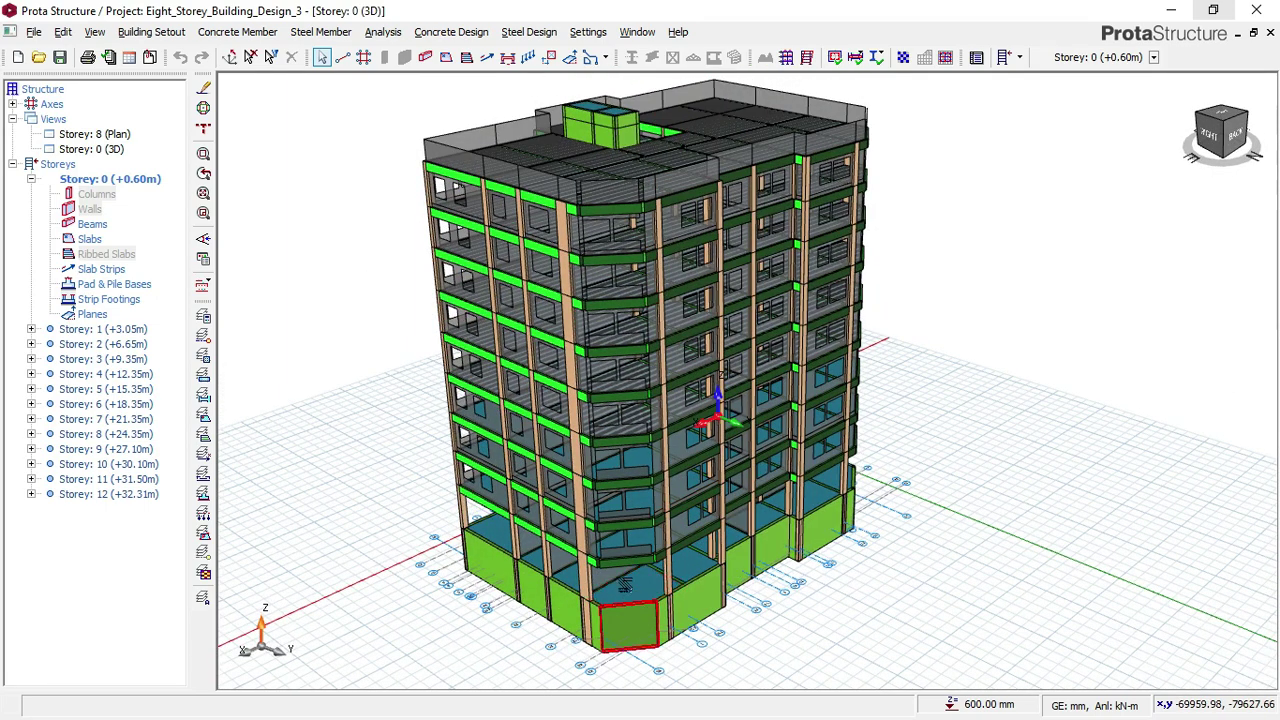
Step: Examine the building's base and lower storeys from the back and around the back-left corner
{"action": "scroll", "coordinate": [655, 555], "scroll_direction": "up", "scroll_amount": 3}
{"action": "left_click_drag", "start_coordinate": [600, 531], "coordinate": [558, 500]}
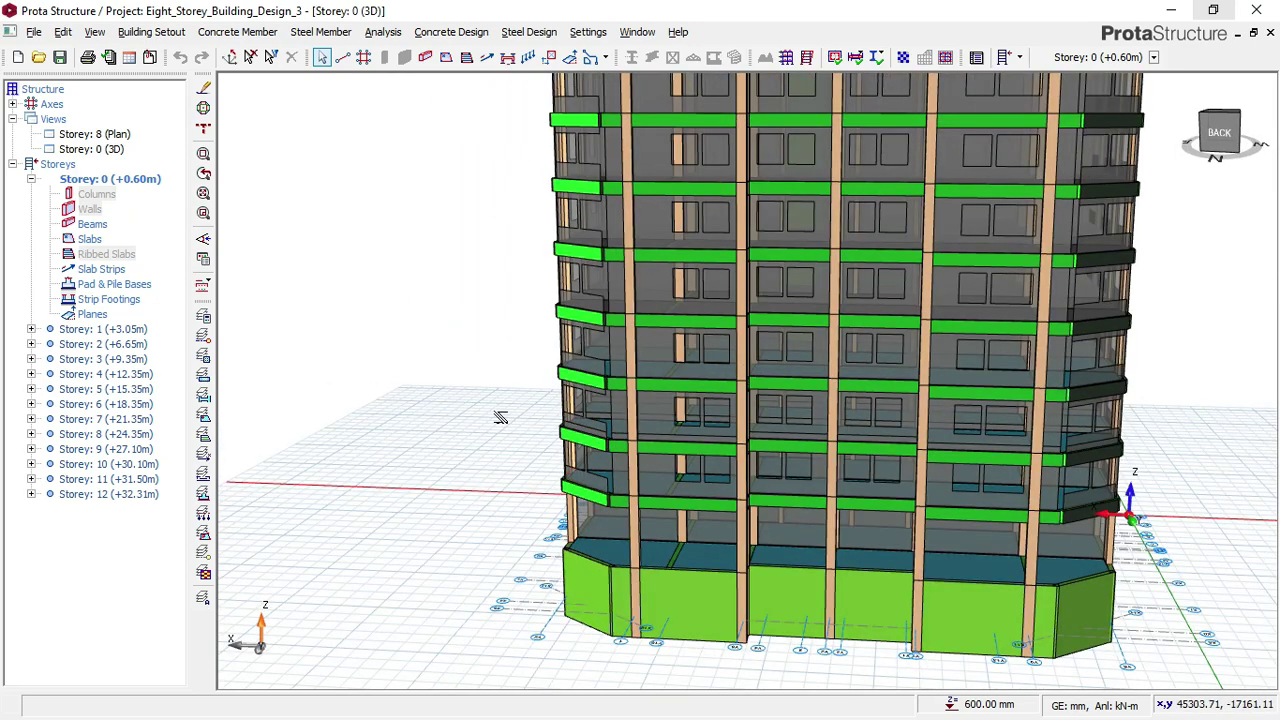
{"action": "scroll", "coordinate": [505, 396], "scroll_direction": "down", "scroll_amount": 1}
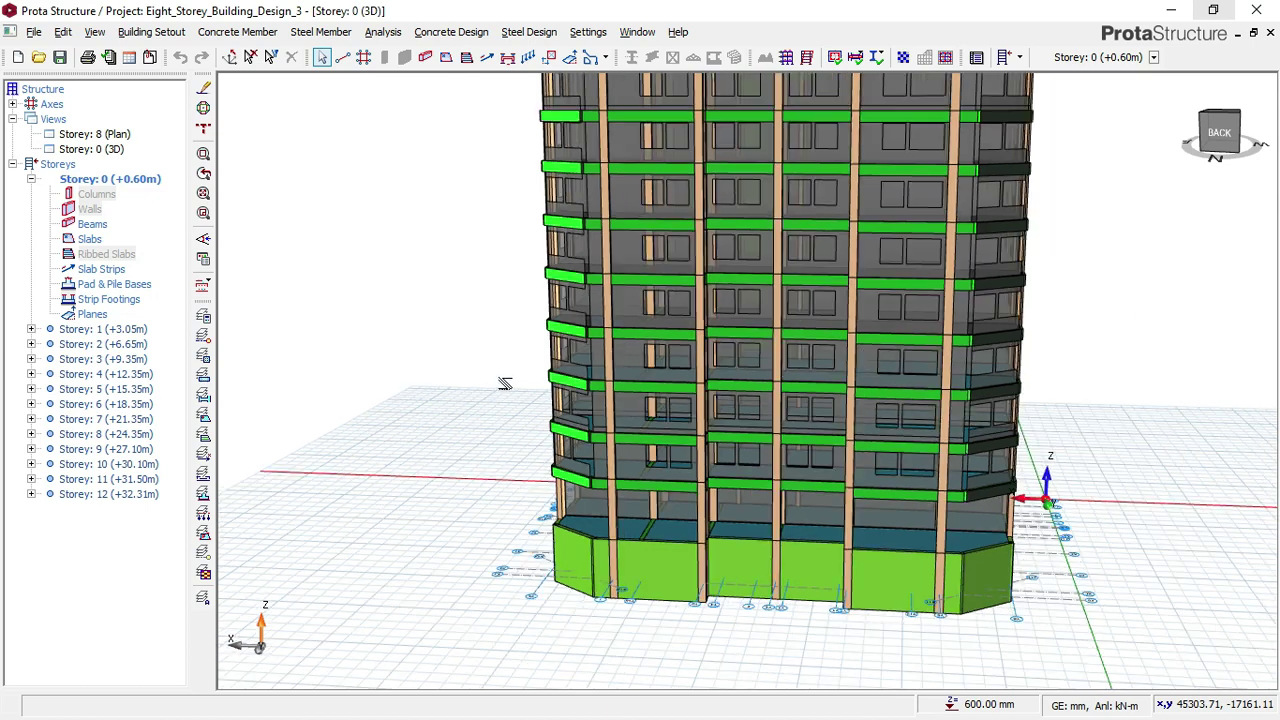
{"action": "middle_click_drag", "start_coordinate": [525, 330], "coordinate": [457, 380]}
{"action": "mouse_move", "coordinate": [1021, 349]}
{"action": "middle_mouse_down", "text": "shift"}
{"action": "mouse_move", "coordinate": [963, 357]}
{"action": "mouse_move", "coordinate": [957, 346]}
{"action": "mouse_move", "coordinate": [960, 368]}
{"action": "middle_mouse_up", "text": "shift"}
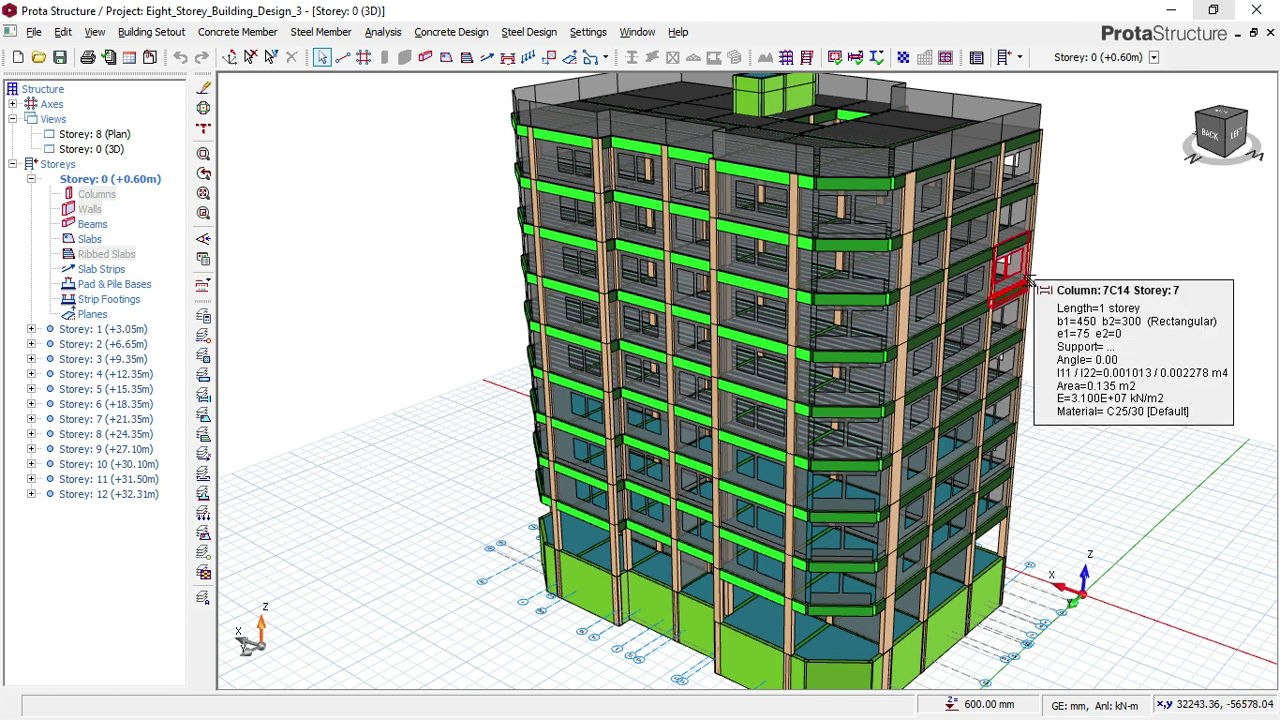
Step: Examine the roof level from above, including its ribbed slabs, parapet walls and central core
{"action": "mouse_move", "coordinate": [1049, 257]}
{"action": "middle_mouse_down"}
{"action": "mouse_move", "coordinate": [1047, 280]}
{"action": "mouse_move", "coordinate": [1039, 268]}
{"action": "middle_mouse_up"}
{"action": "left_click_drag", "start_coordinate": [1038, 267], "coordinate": [1040, 264]}
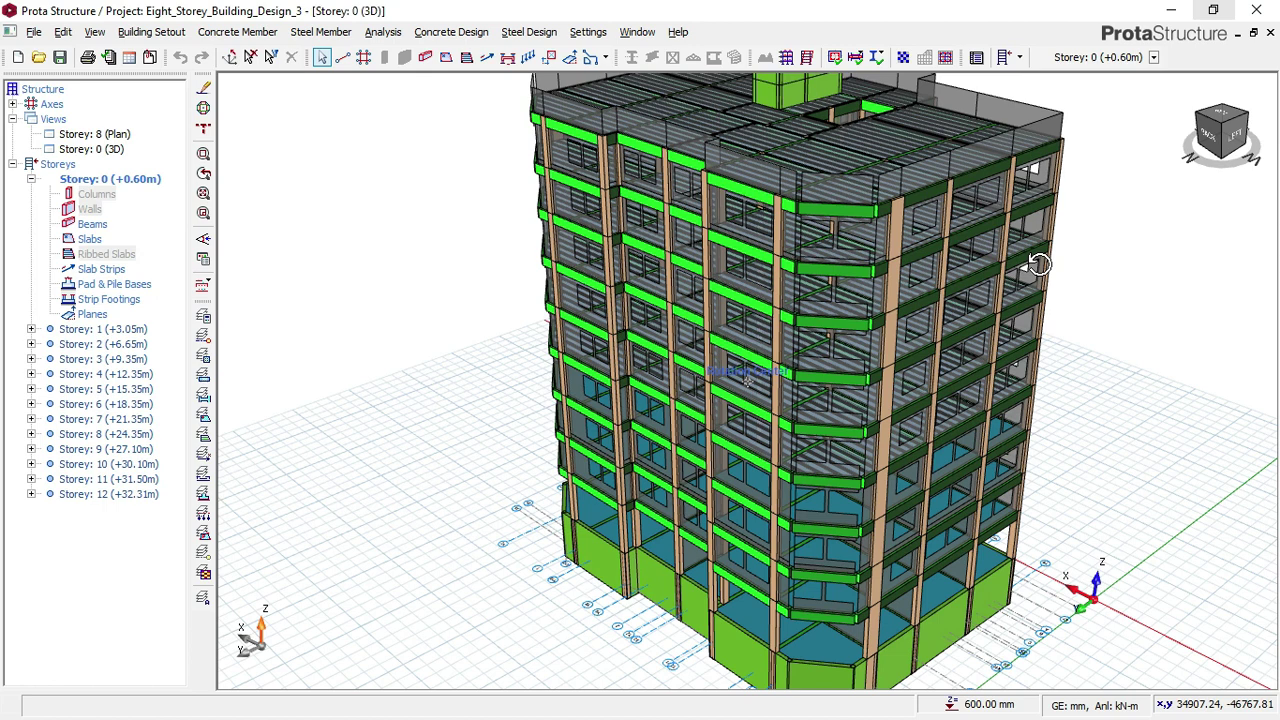
{"action": "left_click_drag", "start_coordinate": [1040, 264], "coordinate": [1045, 288]}
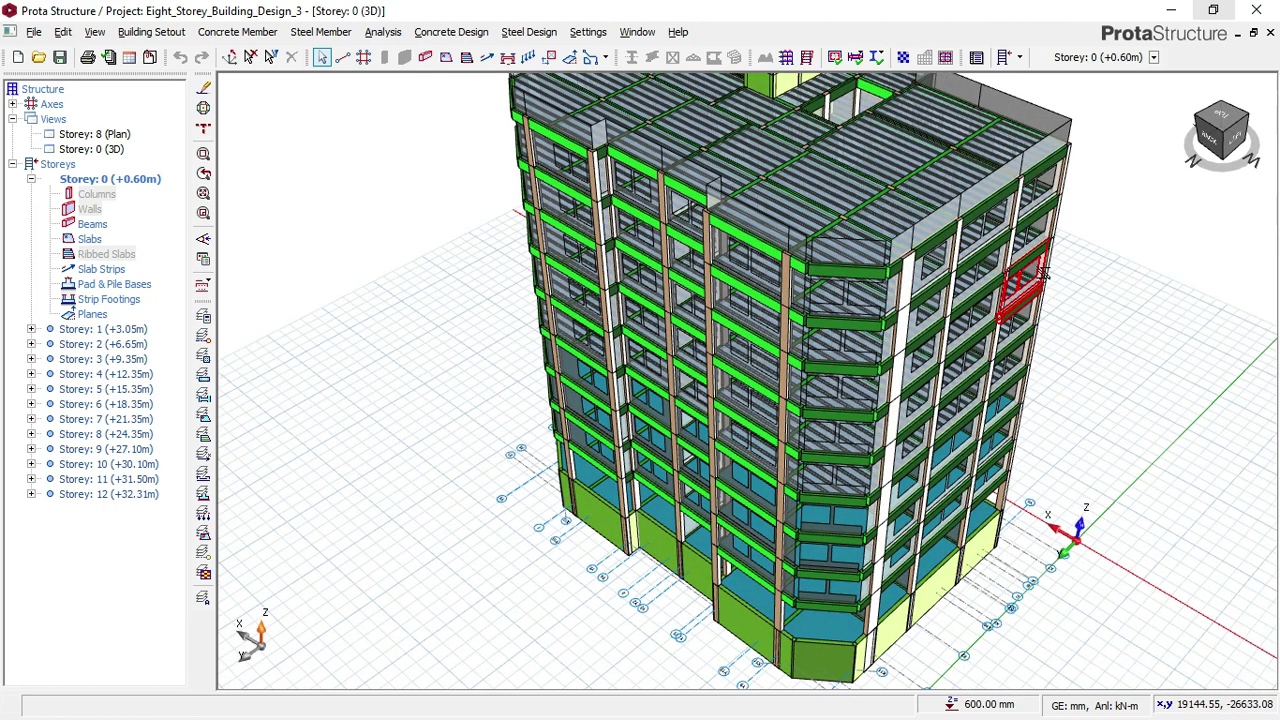
{"action": "middle_click_drag", "start_coordinate": [1011, 181], "coordinate": [905, 259]}
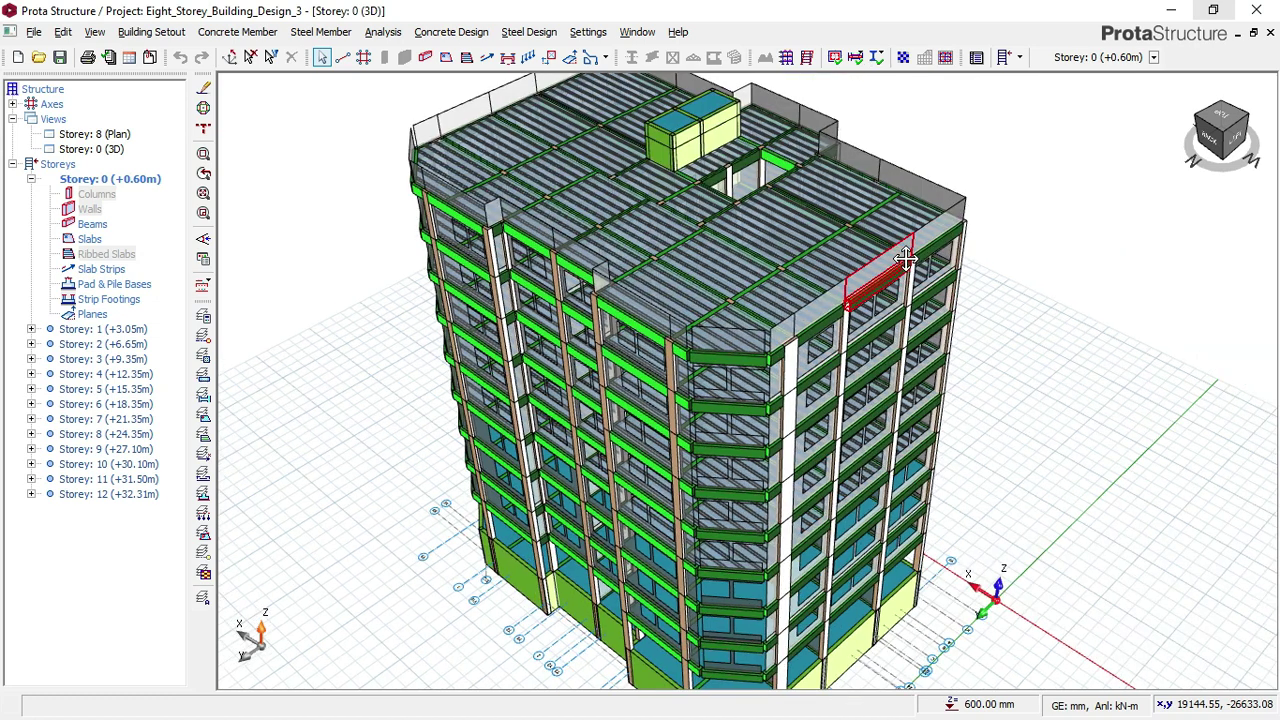
{"action": "left_click_drag", "start_coordinate": [905, 258], "coordinate": [930, 236]}
{"action": "mouse_move", "coordinate": [932, 232]}
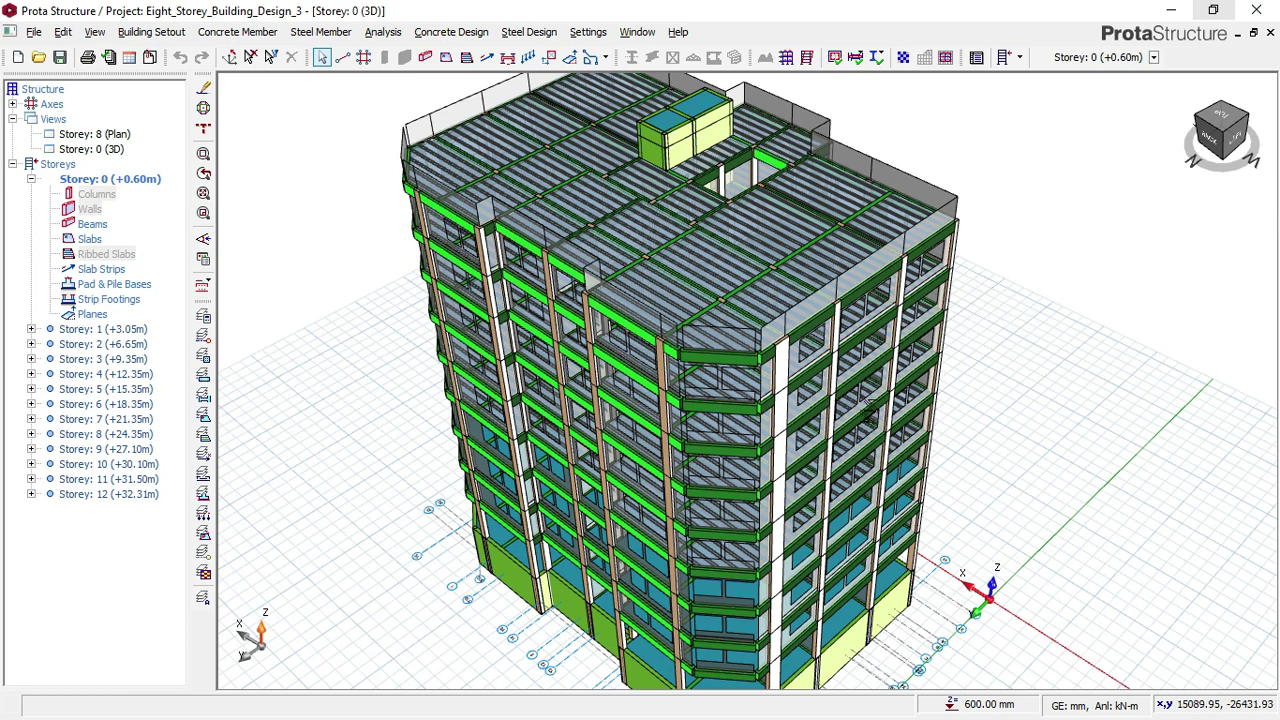
{"action": "left_click_drag", "start_coordinate": [720, 503], "coordinate": [721, 501]}
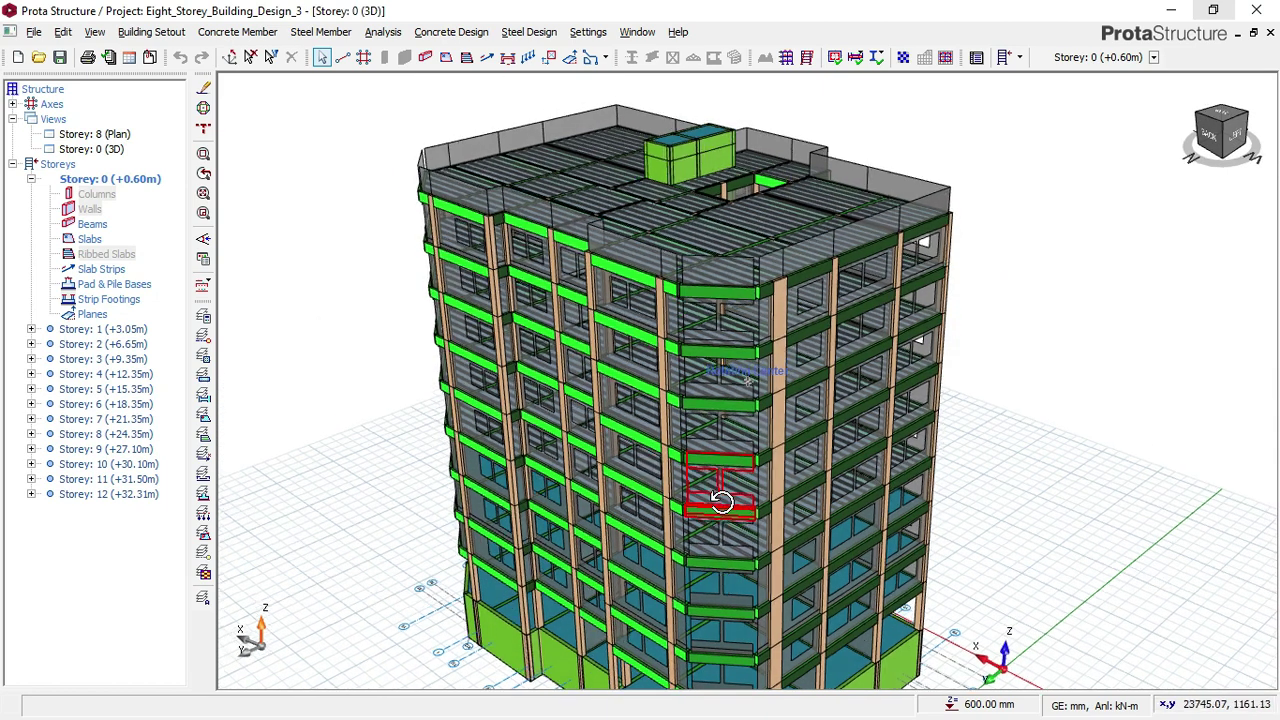
{"action": "right_click", "coordinate": [715, 552]}
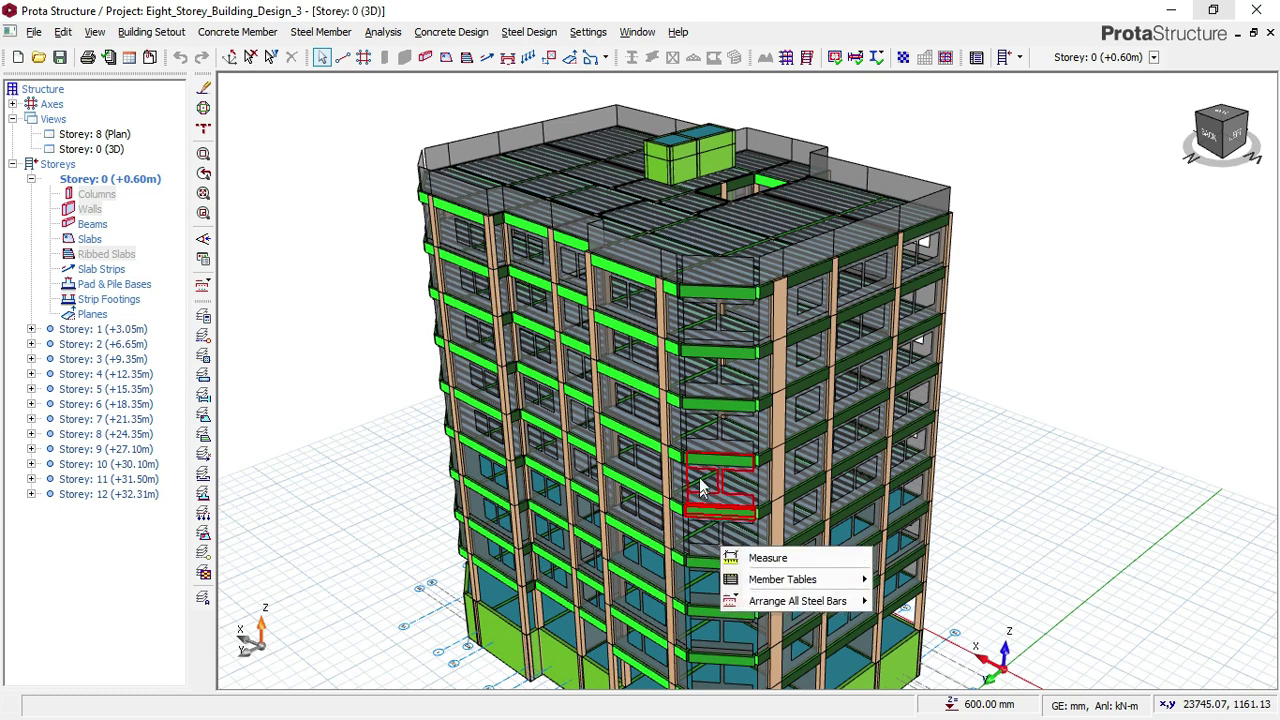
{"action": "left_click", "coordinate": [1037, 376]}
Step: Examine the slabs, beams and wall openings at the building's chamfered corner up close, from the lower storeys up to the roof
{"action": "middle_click_drag", "start_coordinate": [776, 546], "coordinate": [749, 418]}
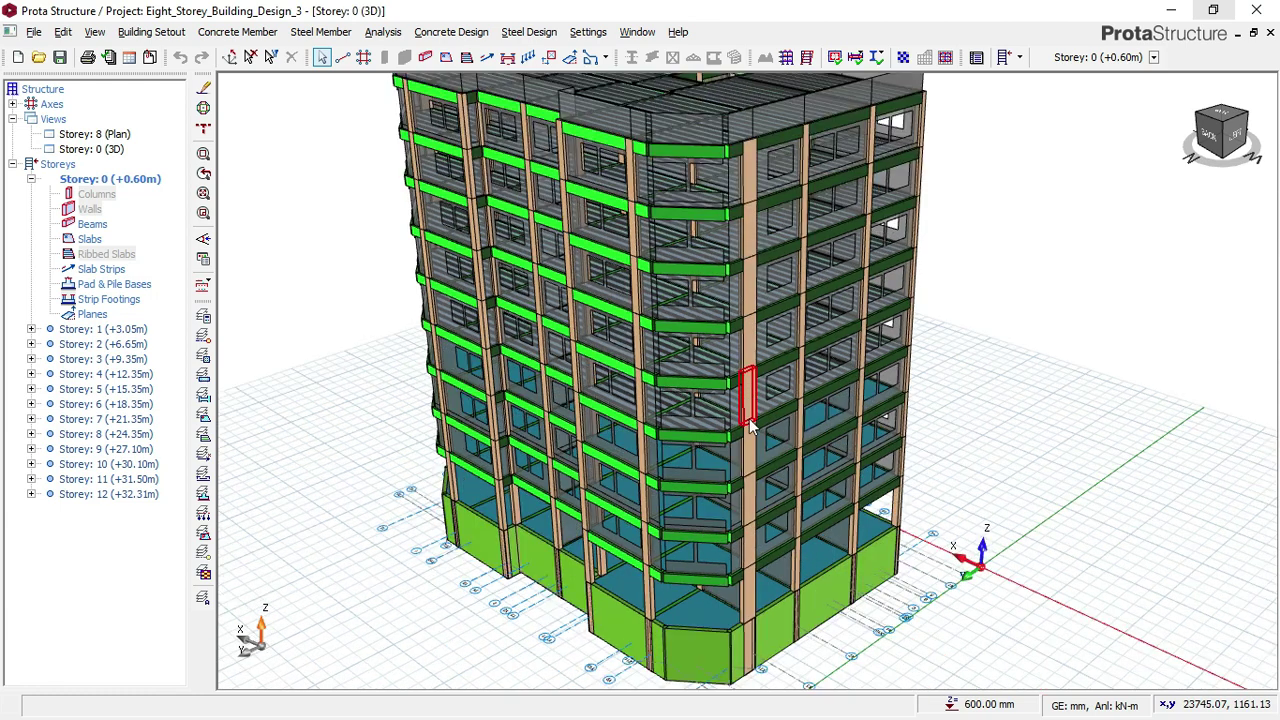
{"action": "scroll", "coordinate": [686, 576], "scroll_direction": "up", "scroll_amount": 2}
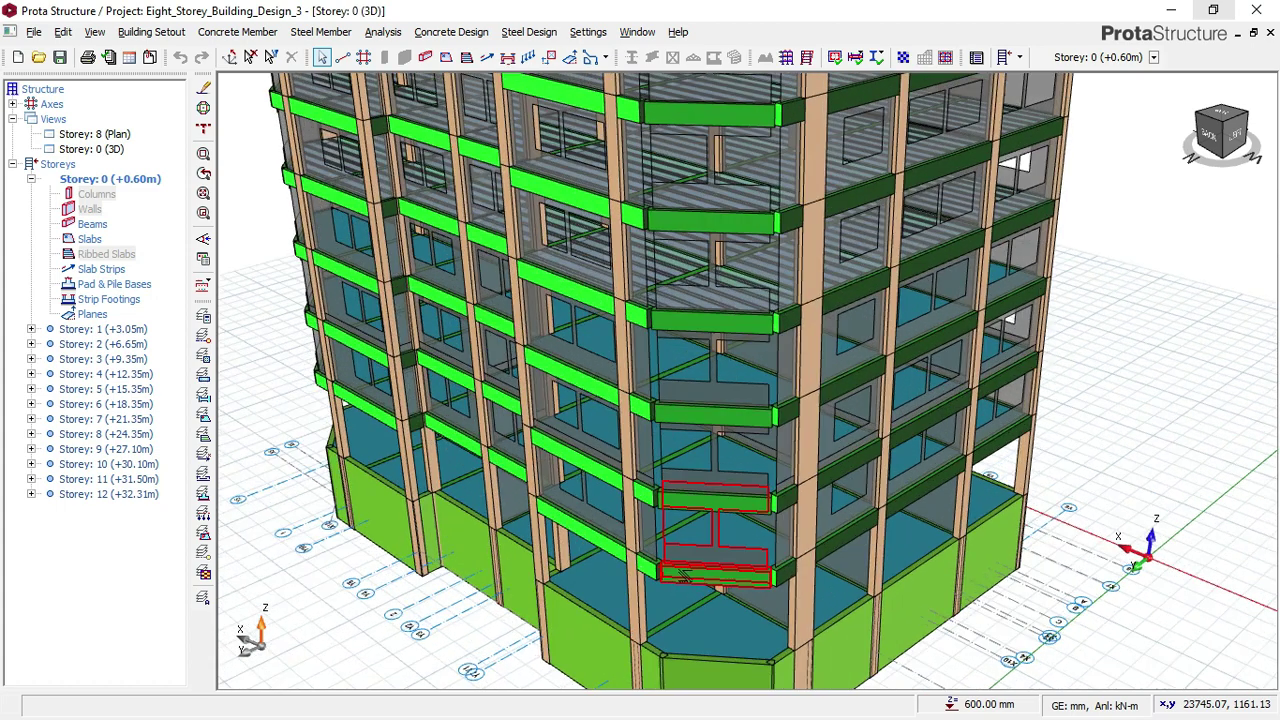
{"action": "scroll", "coordinate": [668, 545], "scroll_direction": "up", "scroll_amount": 3}
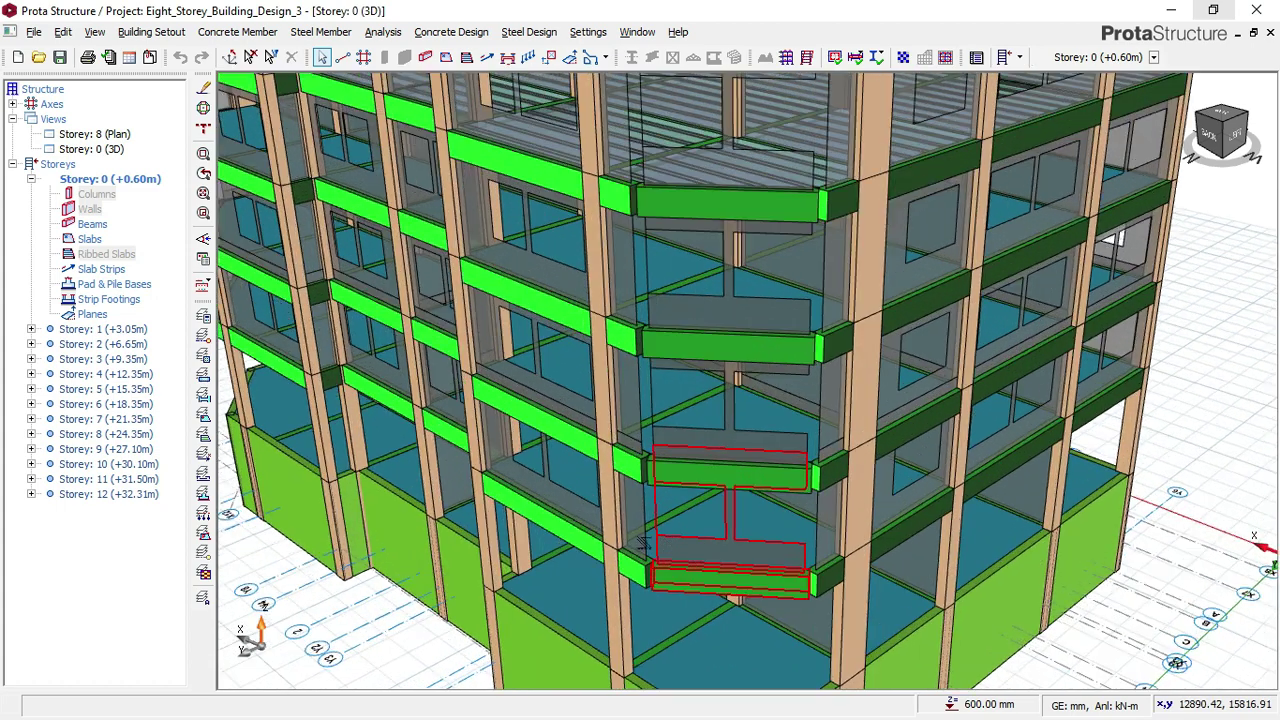
{"action": "scroll", "coordinate": [574, 485], "scroll_direction": "up", "scroll_amount": 1}
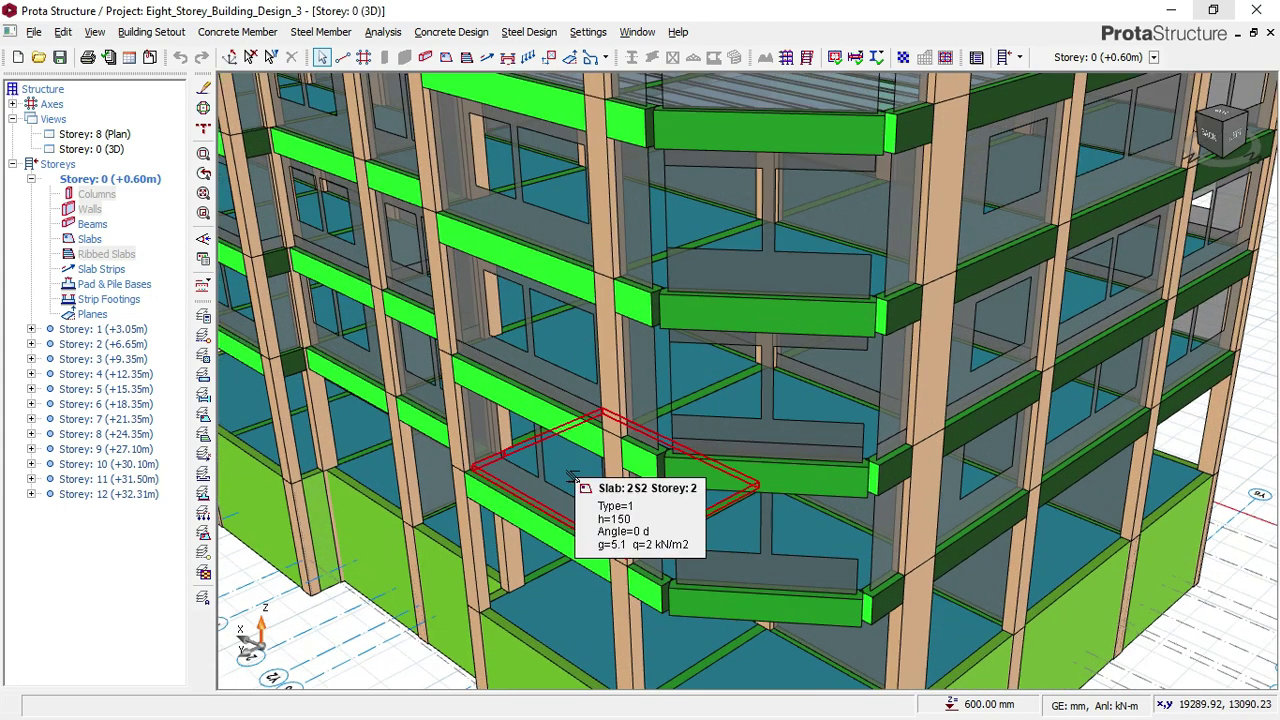
{"action": "scroll", "coordinate": [574, 481], "scroll_direction": "down", "scroll_amount": 2}
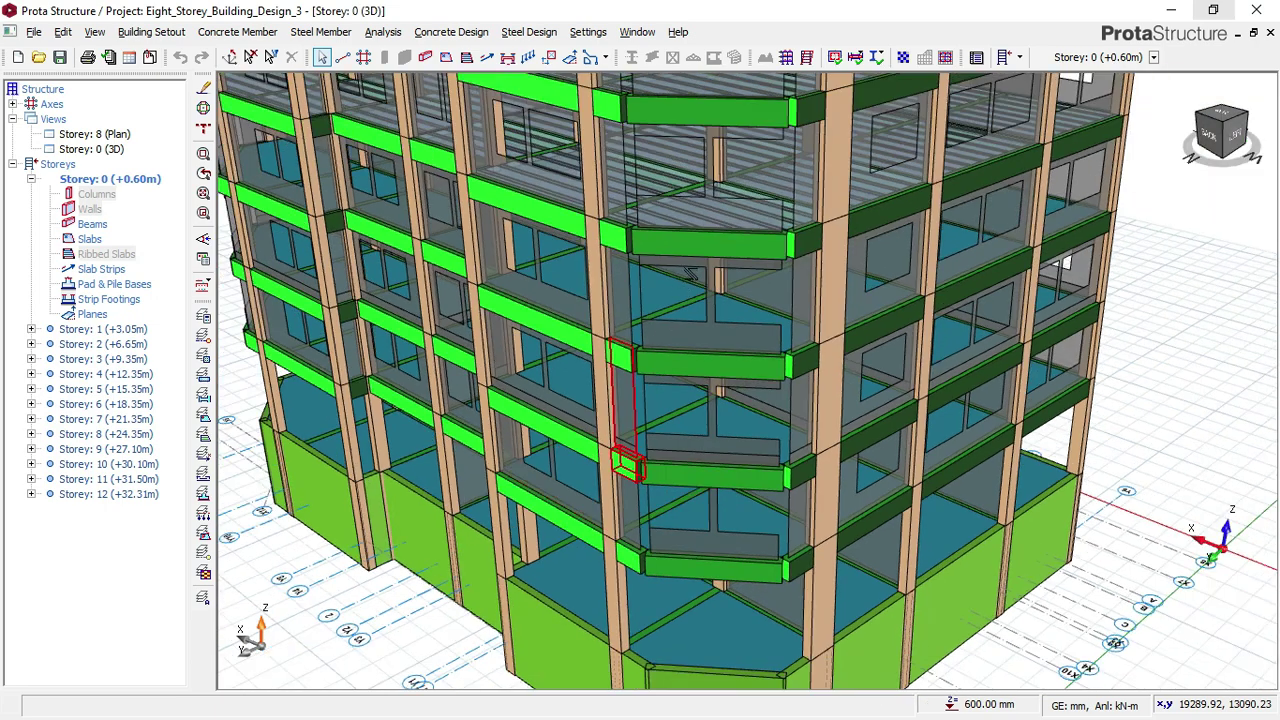
{"action": "scroll", "coordinate": [677, 389], "scroll_direction": "up", "scroll_amount": 3}
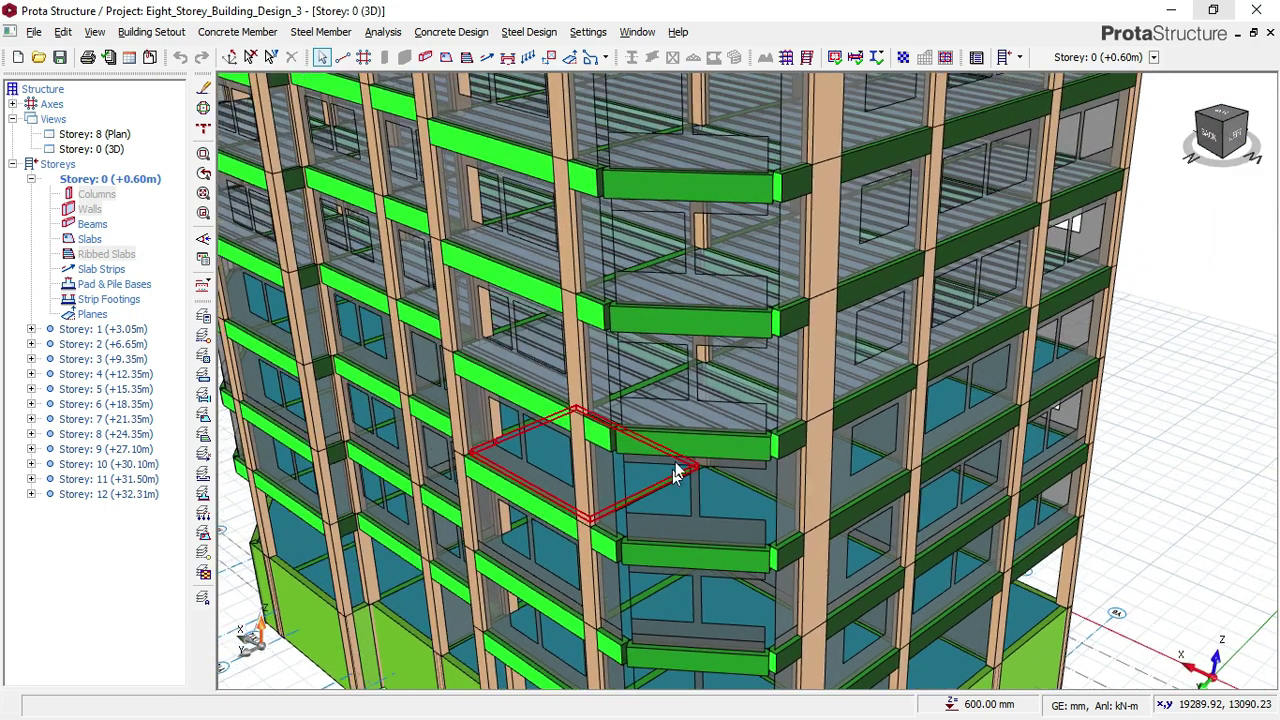
{"action": "scroll", "coordinate": [684, 422], "scroll_direction": "down", "scroll_amount": 1}
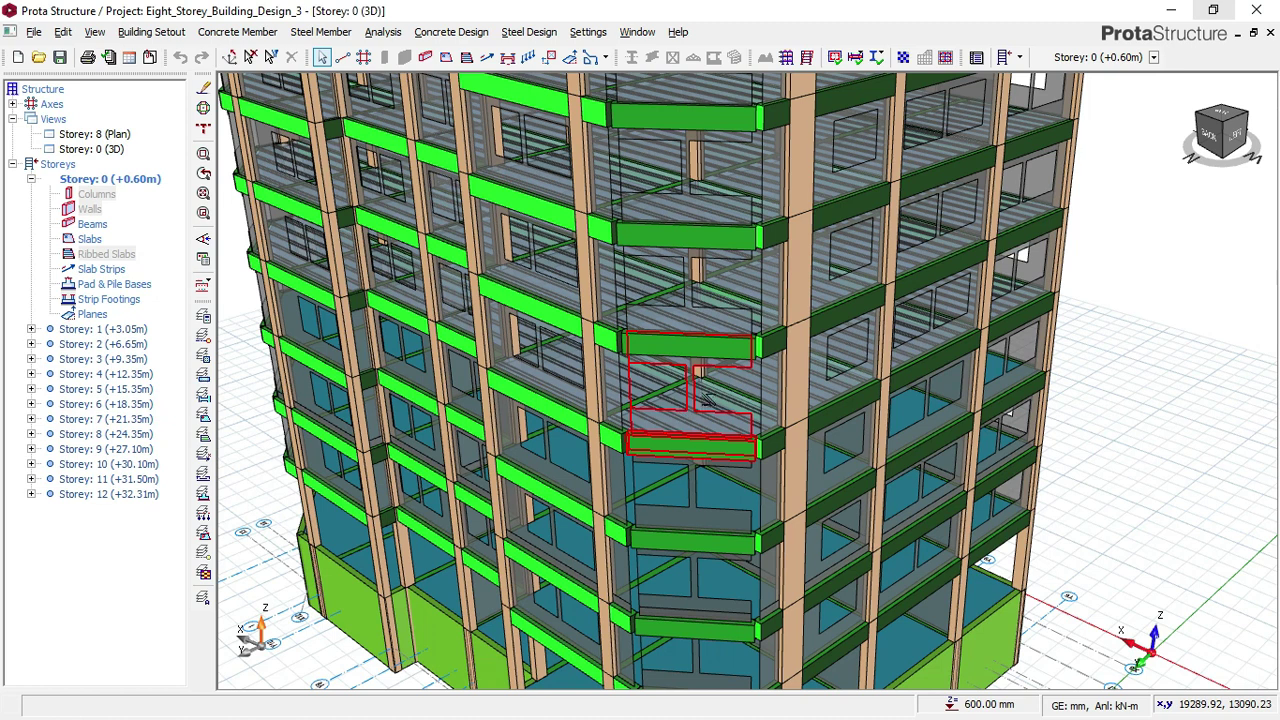
{"action": "scroll", "coordinate": [708, 400], "scroll_direction": "down", "scroll_amount": 2}
{"action": "middle_click_drag", "start_coordinate": [707, 284], "coordinate": [689, 444]}
{"action": "scroll", "coordinate": [570, 410], "scroll_direction": "down", "scroll_amount": 1}
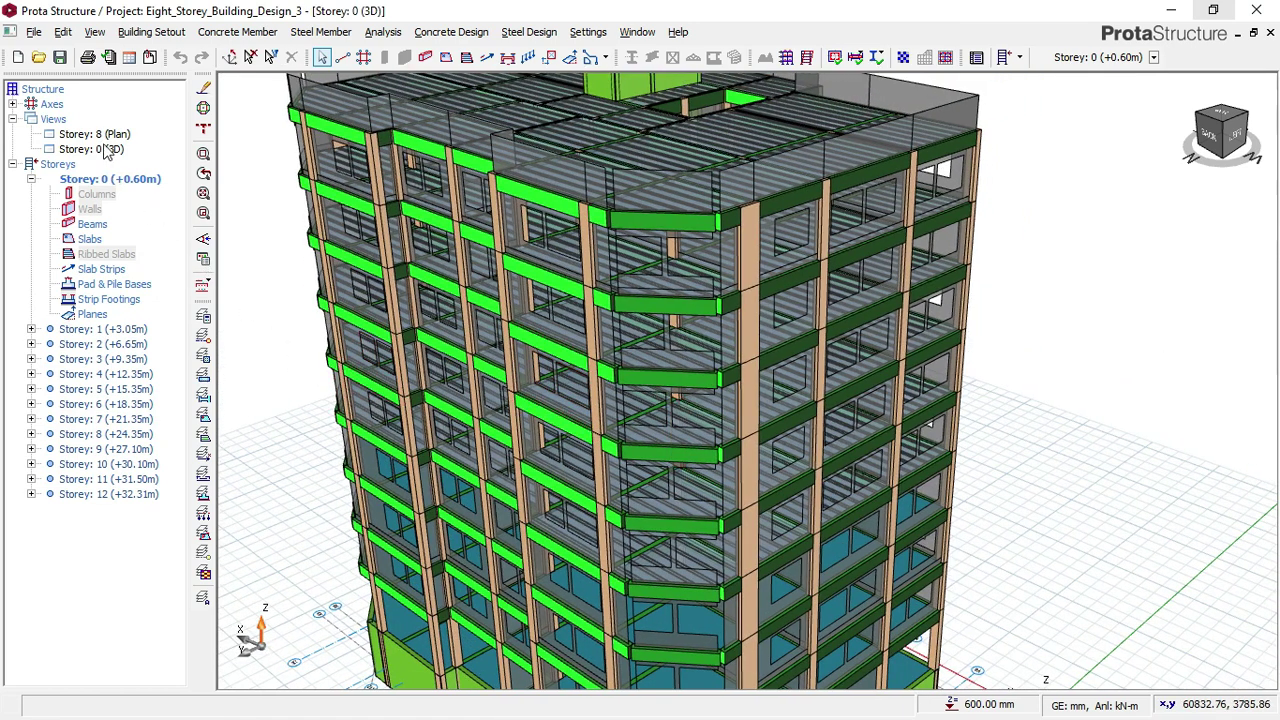
Step: Tile the 3D and storey plan windows horizontally
{"action": "left_click", "coordinate": [588, 32]}
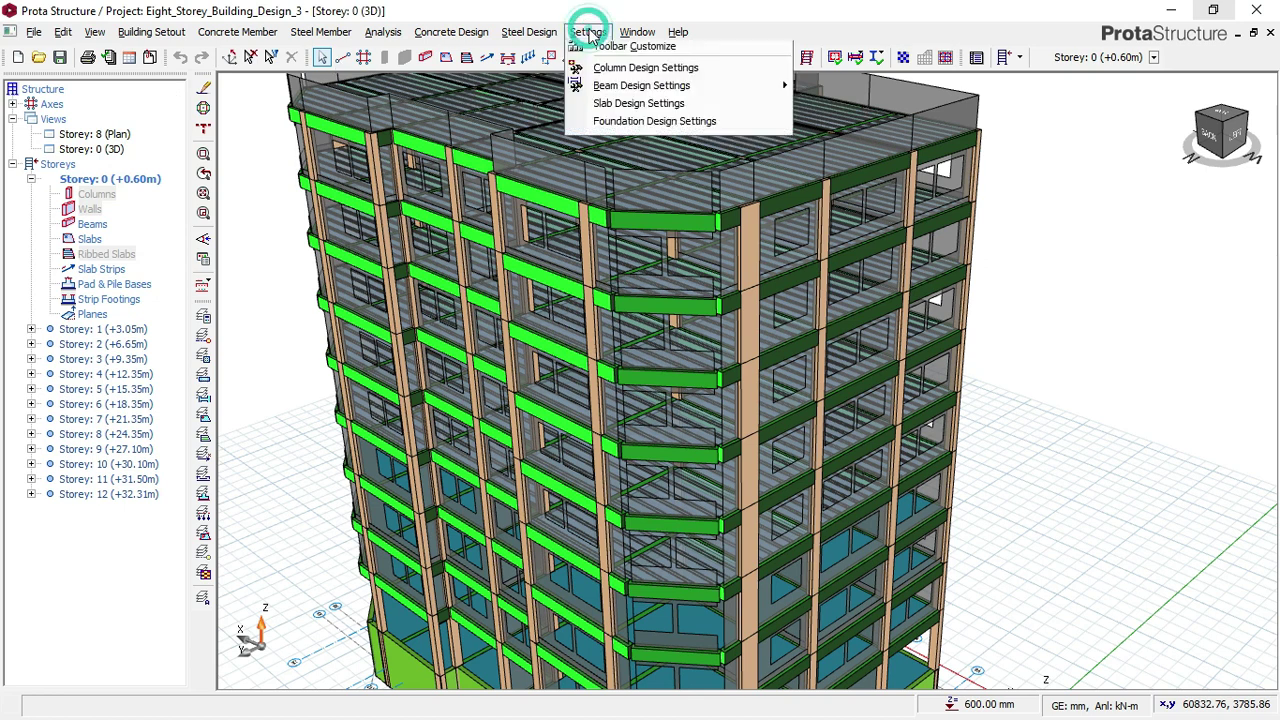
{"action": "mouse_move", "coordinate": [630, 33]}
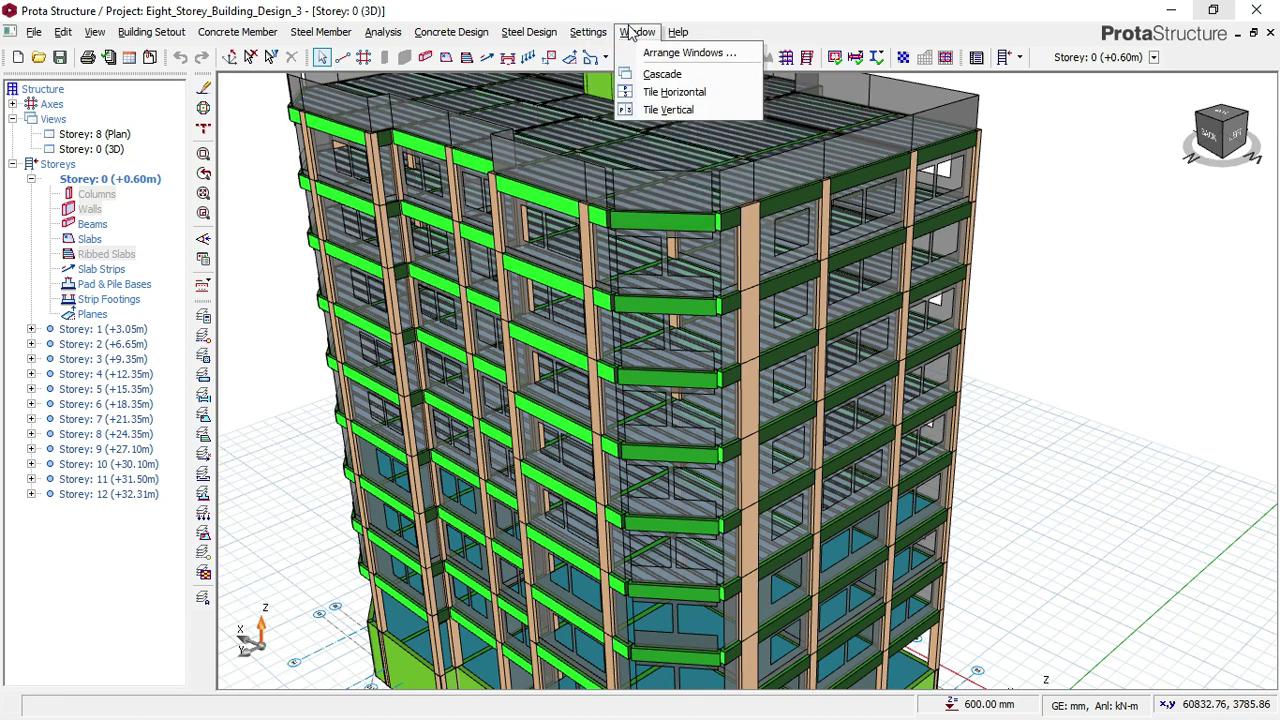
{"action": "left_click", "coordinate": [662, 91]}
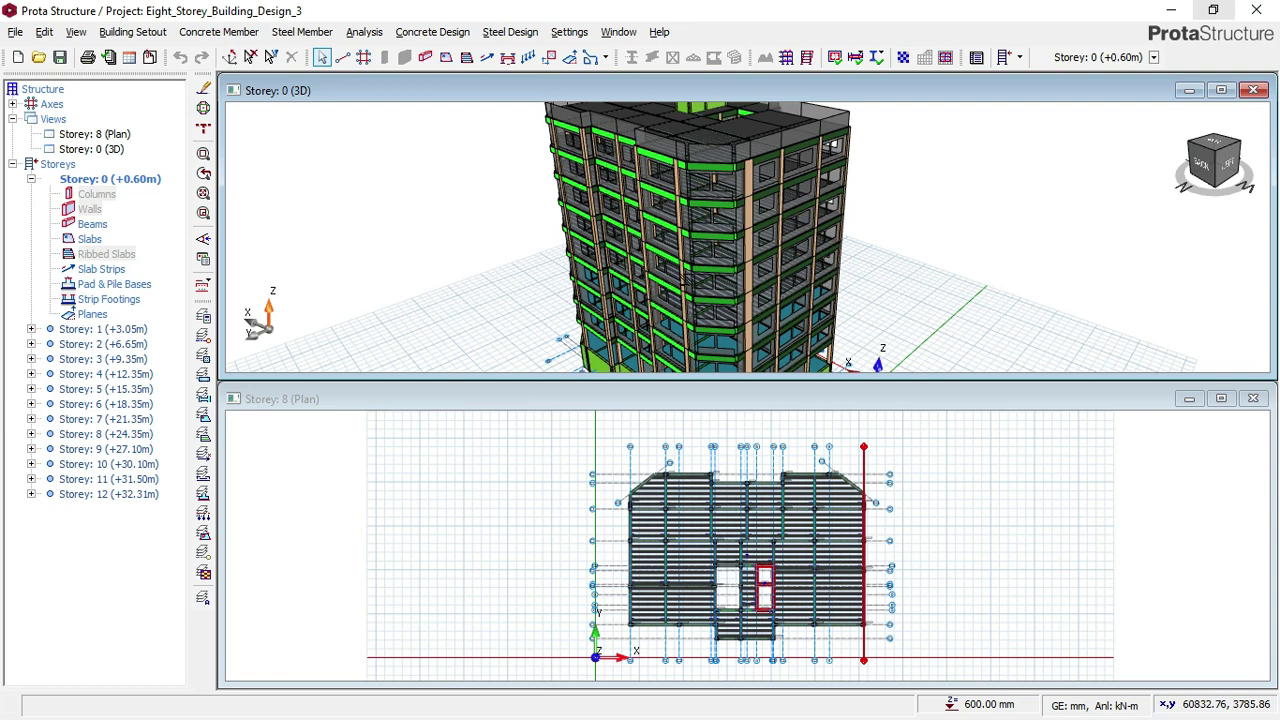
Step: Tile the 3D and storey plan windows vertically and enlarge the Storey 8 plan in its window
{"action": "left_click", "coordinate": [619, 32]}
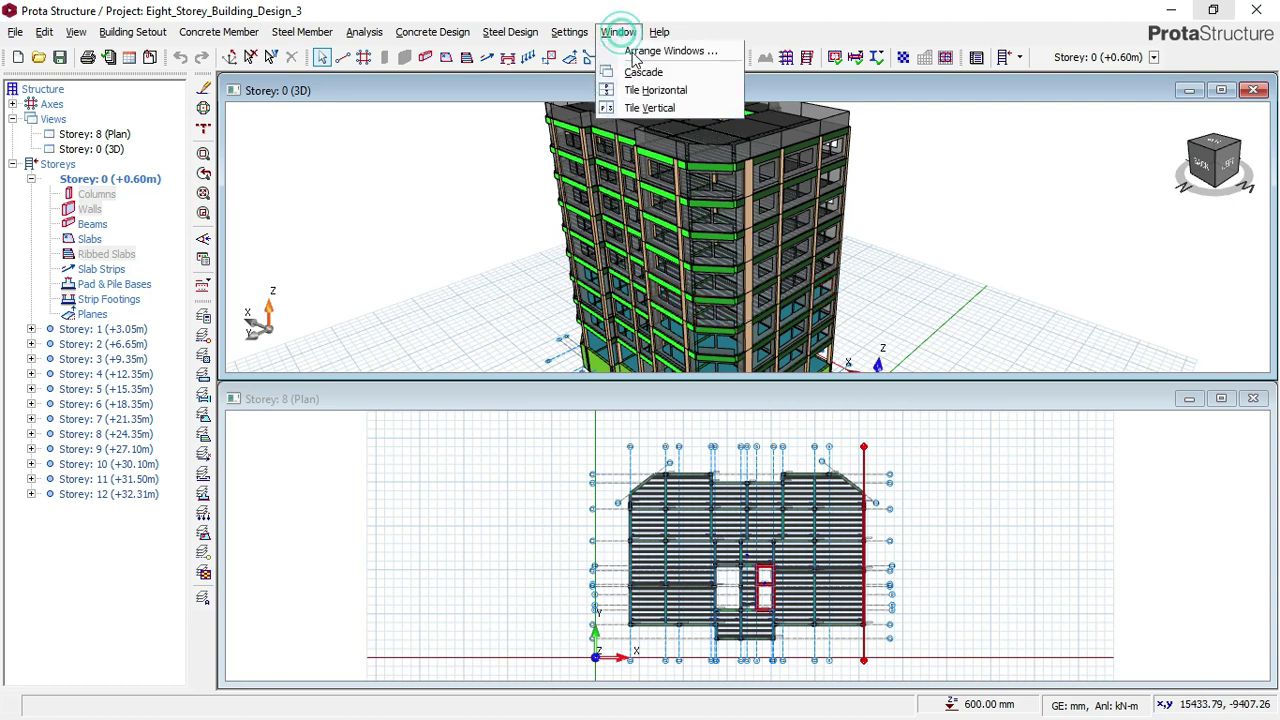
{"action": "left_click", "coordinate": [655, 108]}
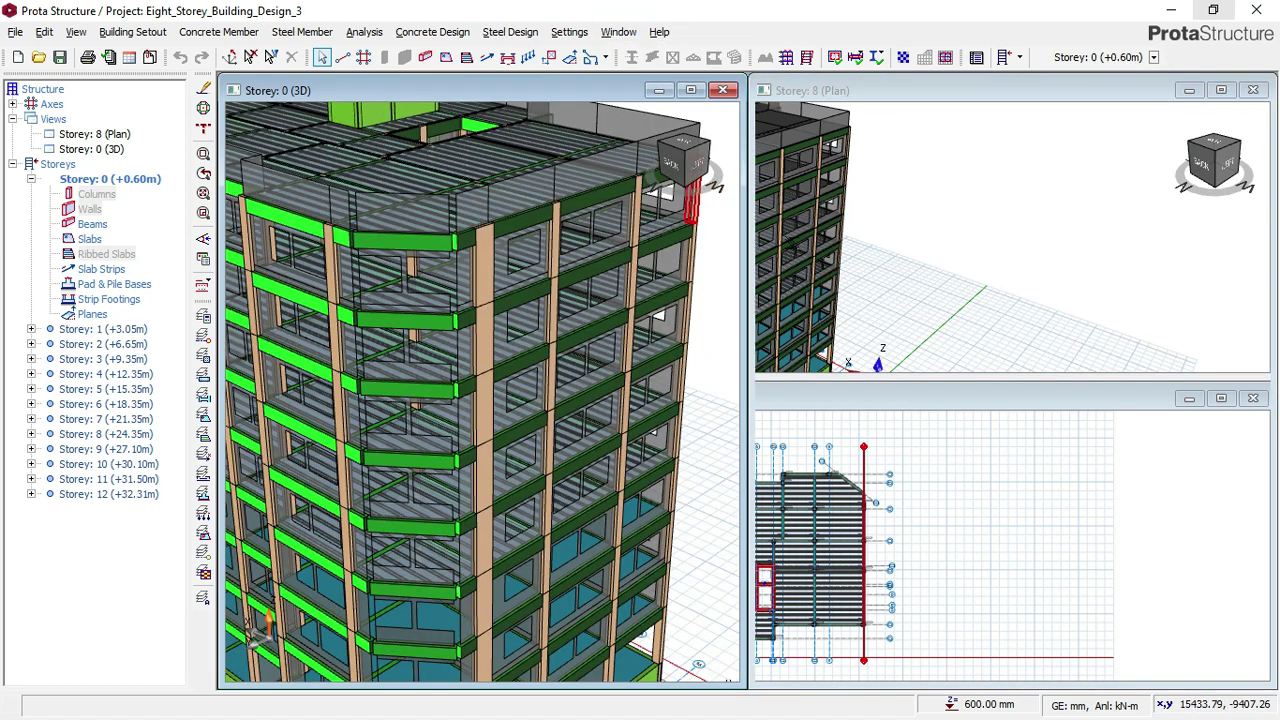
{"action": "scroll", "coordinate": [873, 285], "scroll_direction": "up", "scroll_amount": 3}
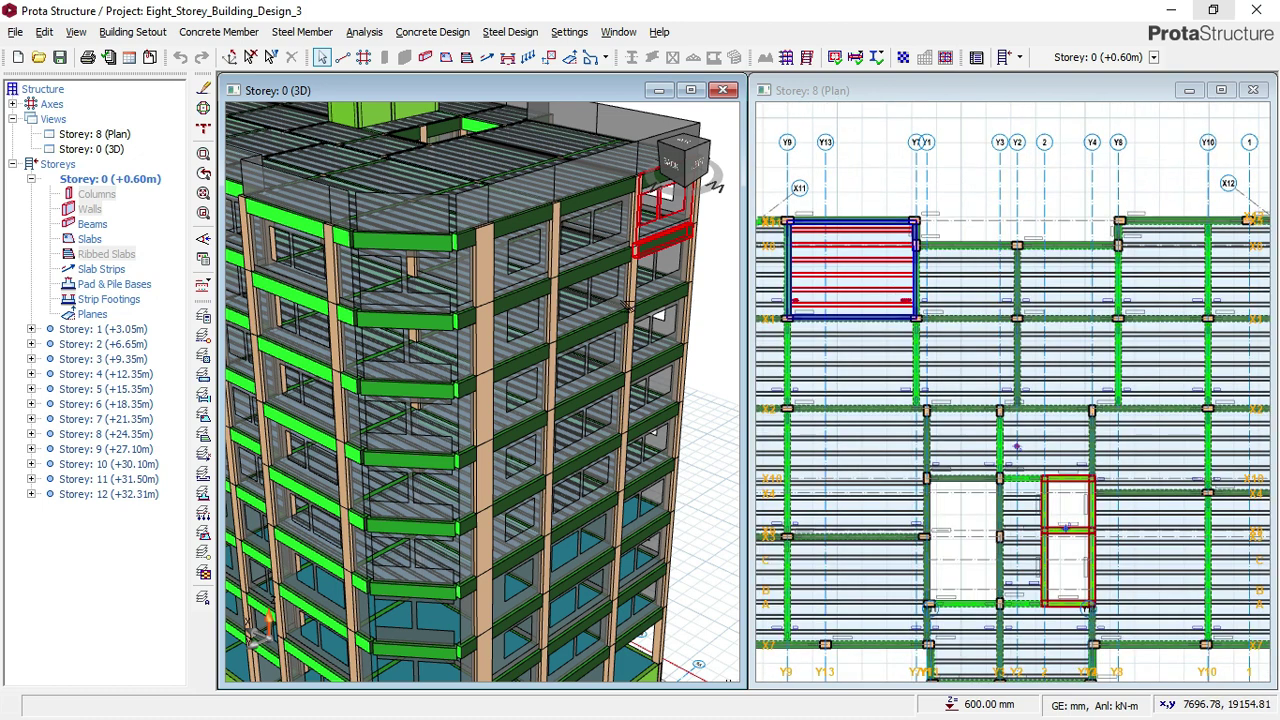
{"action": "scroll", "coordinate": [922, 243], "scroll_direction": "down", "scroll_amount": 3}
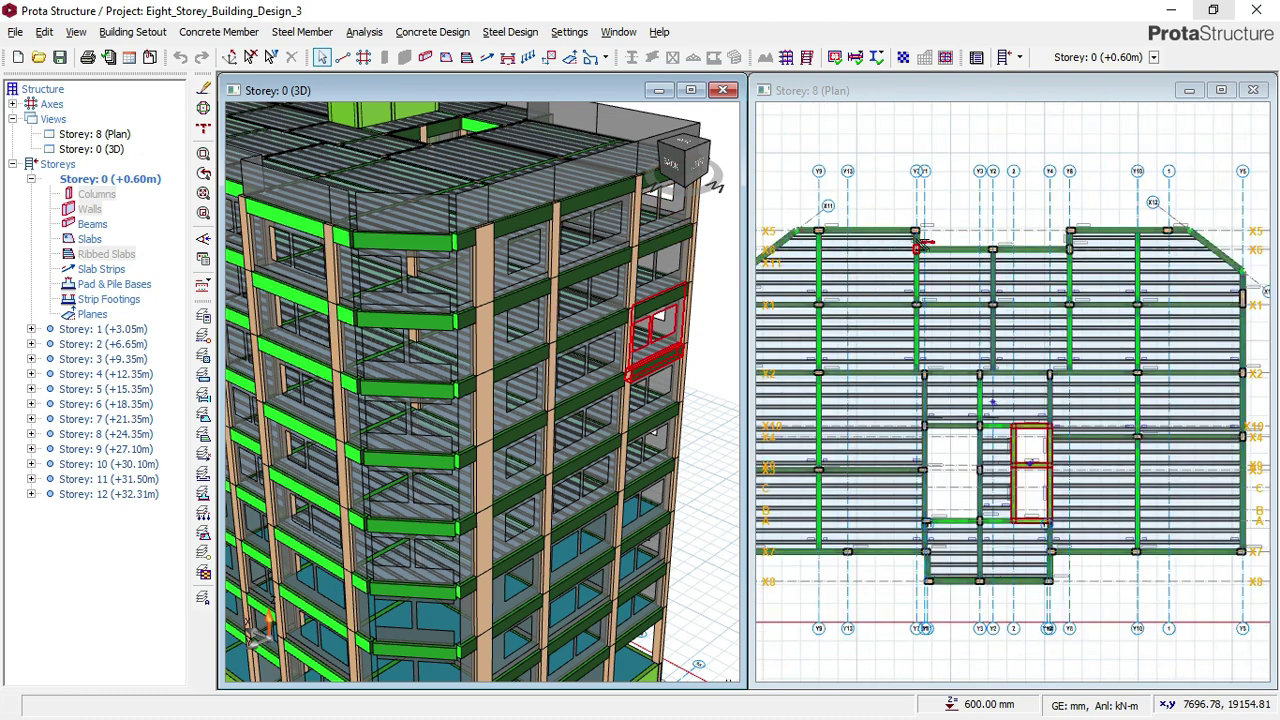
Step: Try to swap the plan and 3D windows, and tile both windows vertically again
{"action": "left_click", "coordinate": [900, 92]}
{"action": "left_click_drag", "start_coordinate": [896, 97], "coordinate": [410, 106]}
{"action": "left_click", "coordinate": [414, 82]}
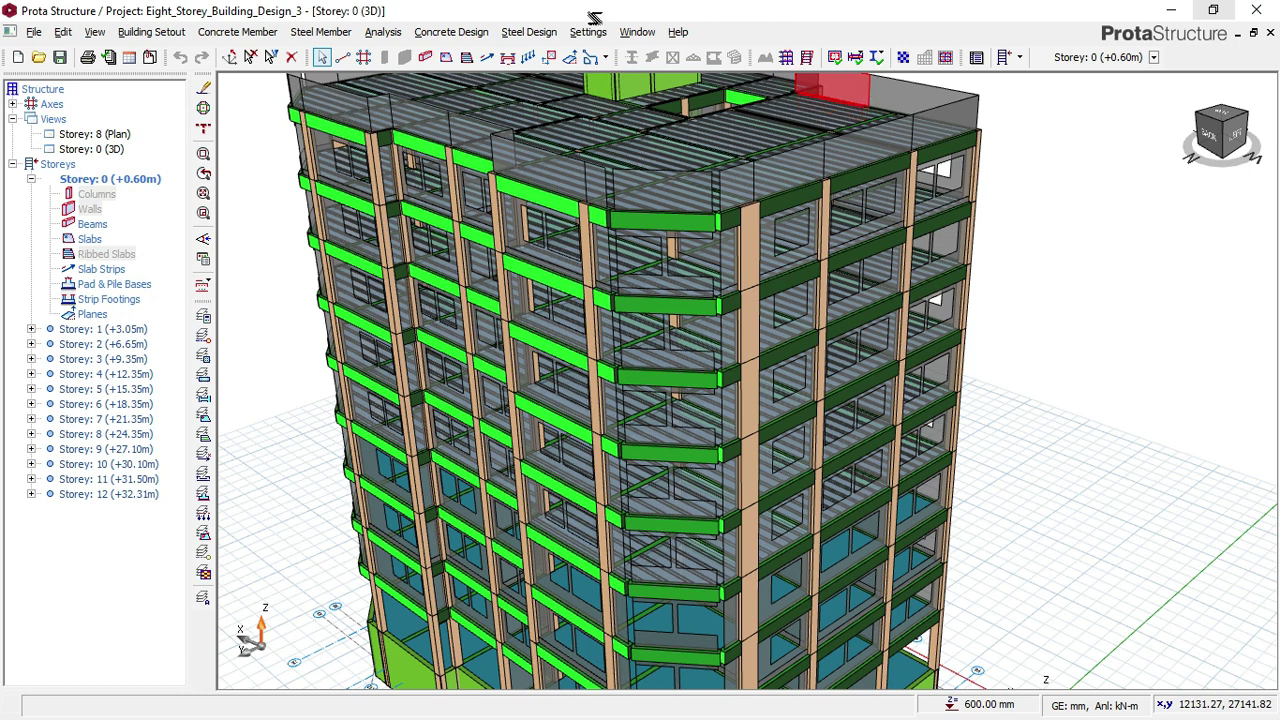
{"action": "left_click", "coordinate": [637, 32]}
{"action": "left_click", "coordinate": [667, 109]}
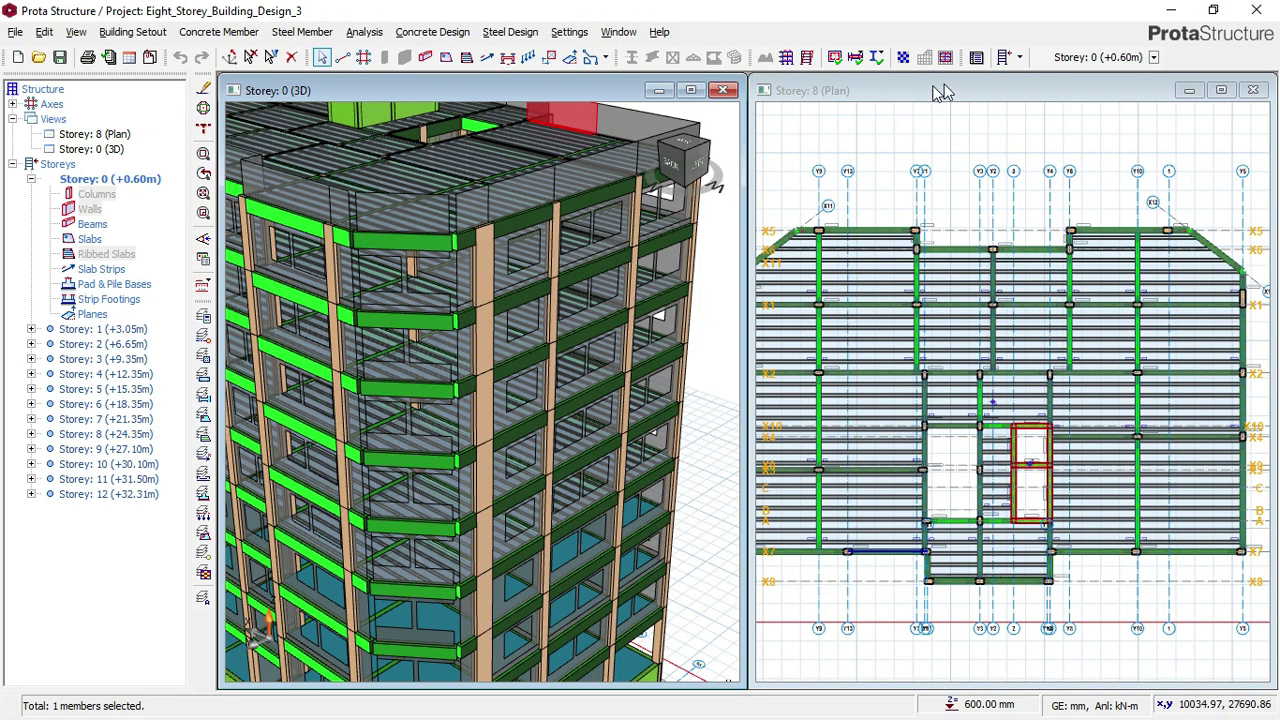
Step: Rearrange the two windows so the Storey 8 plan sits to the left of the 3D view
{"action": "left_click_drag", "start_coordinate": [983, 87], "coordinate": [552, 165]}
{"action": "left_click", "coordinate": [475, 92]}
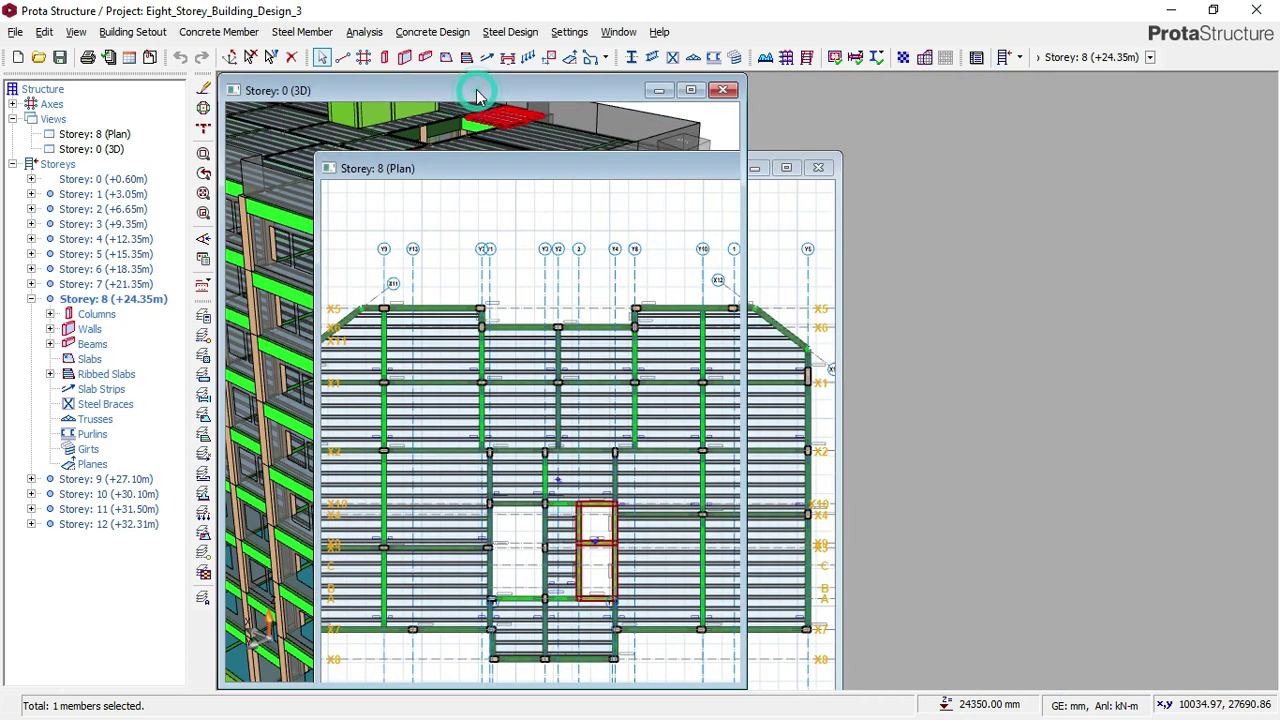
{"action": "left_click_drag", "start_coordinate": [475, 92], "coordinate": [1011, 92]}
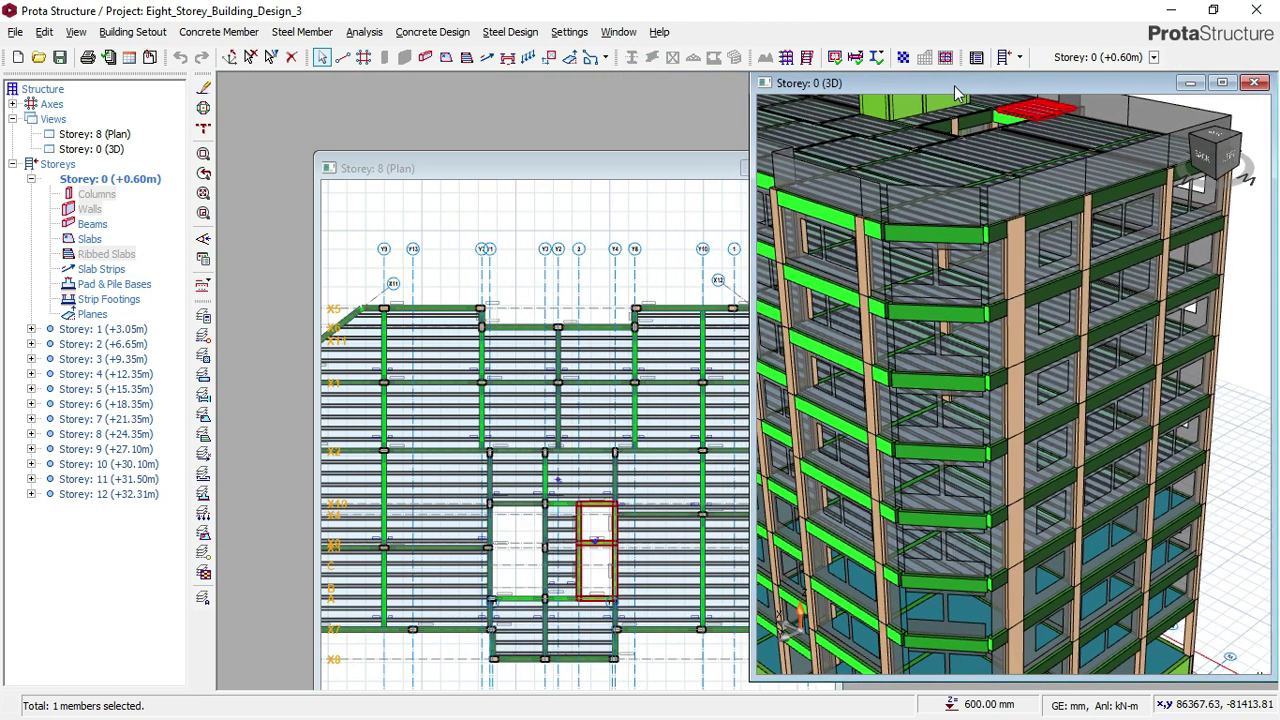
{"action": "left_click", "coordinate": [629, 177]}
{"action": "left_click_drag", "start_coordinate": [634, 177], "coordinate": [534, 94]}
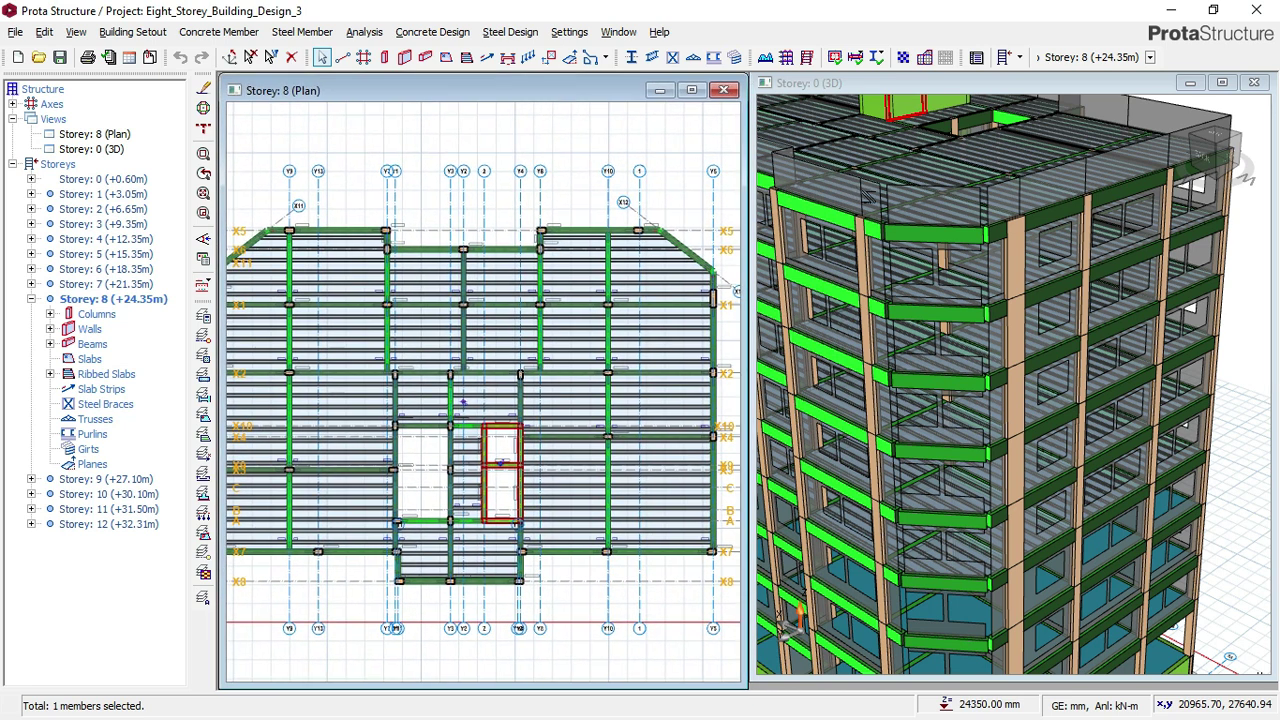
Step: Examine the ribbed slabs on the Storey 8 plan up close, around the bay between axes X1 and X2
{"action": "scroll", "coordinate": [980, 220], "scroll_direction": "down", "scroll_amount": 3}
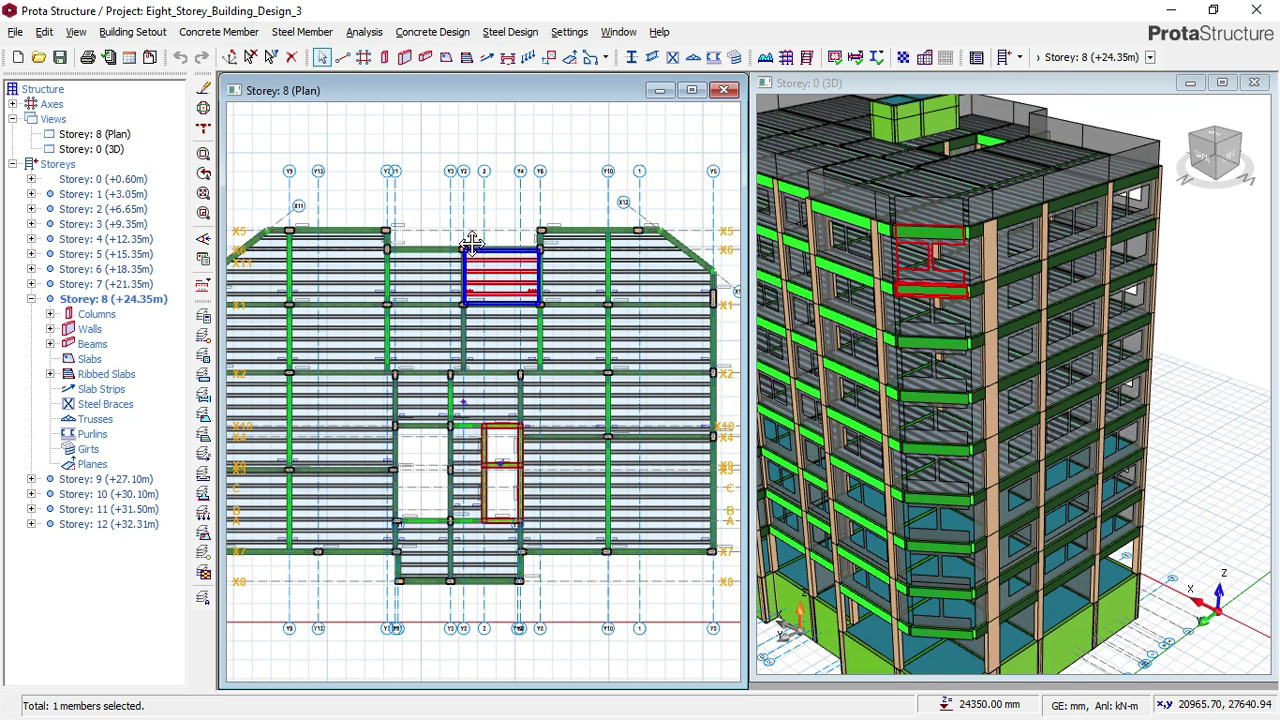
{"action": "middle_click_drag", "start_coordinate": [470, 241], "coordinate": [480, 182]}
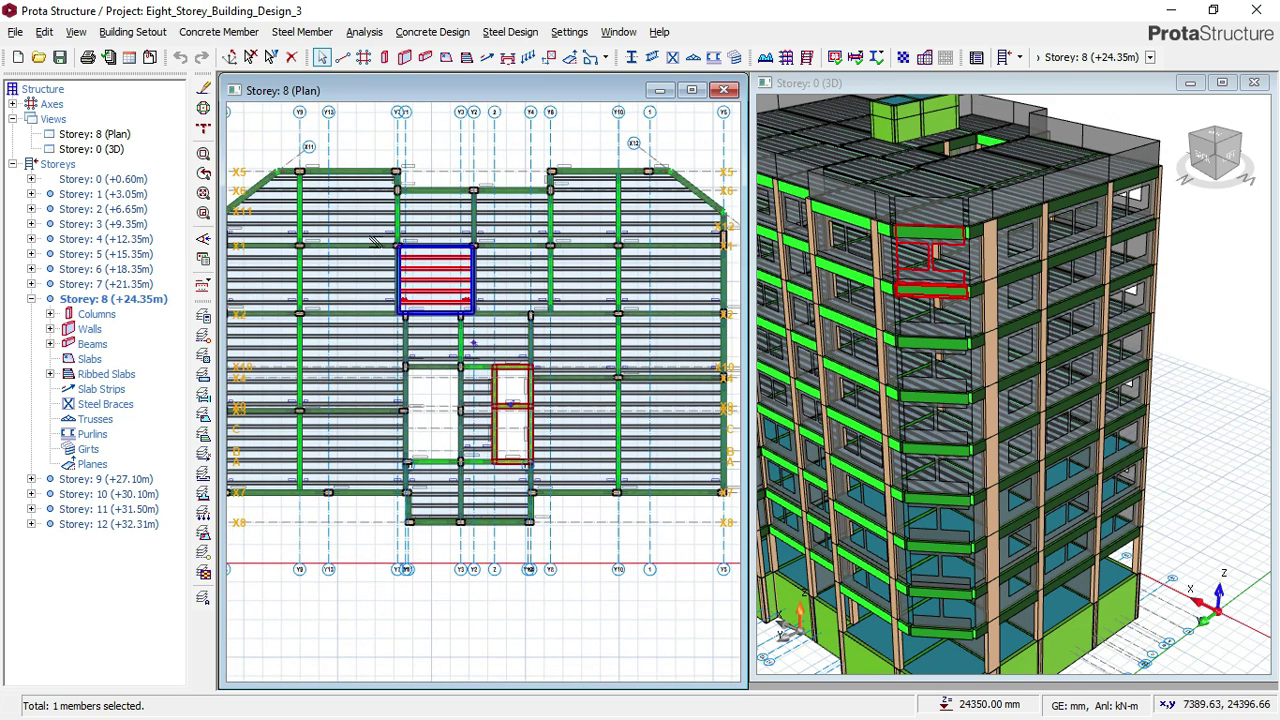
{"action": "scroll", "coordinate": [335, 258], "scroll_direction": "up", "scroll_amount": 3}
{"action": "scroll", "coordinate": [437, 257], "scroll_direction": "up", "scroll_amount": 3}
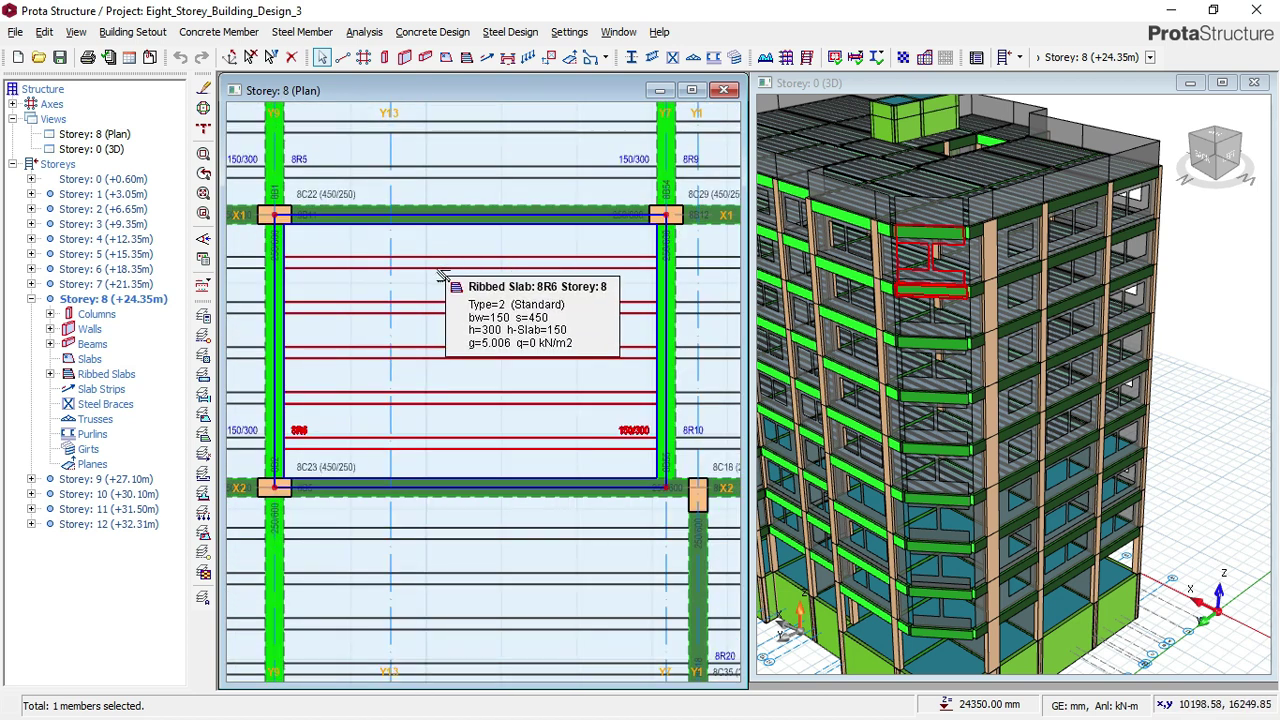
{"action": "scroll", "coordinate": [415, 296], "scroll_direction": "down", "scroll_amount": 1}
{"action": "scroll", "coordinate": [399, 316], "scroll_direction": "down", "scroll_amount": 2}
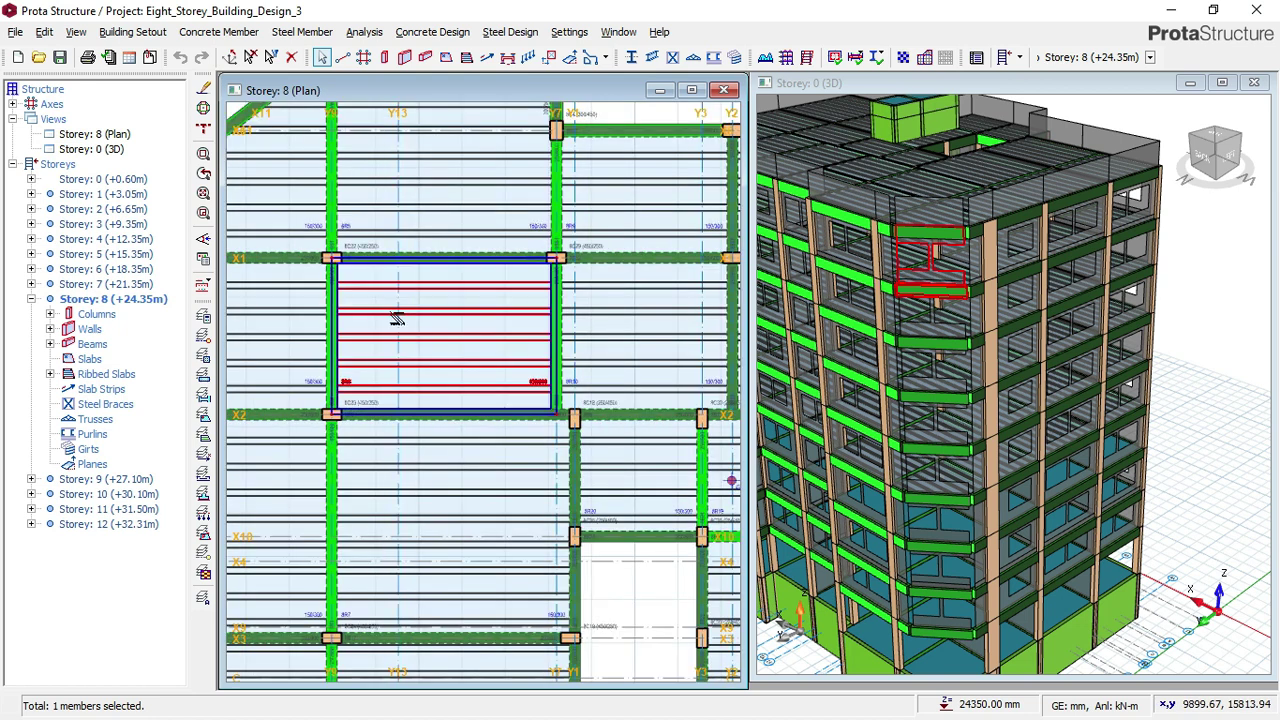
Step: Display the Storey 1 plan and inspect the slab in the bay between axes X1 and X2
{"action": "left_click", "coordinate": [104, 194]}
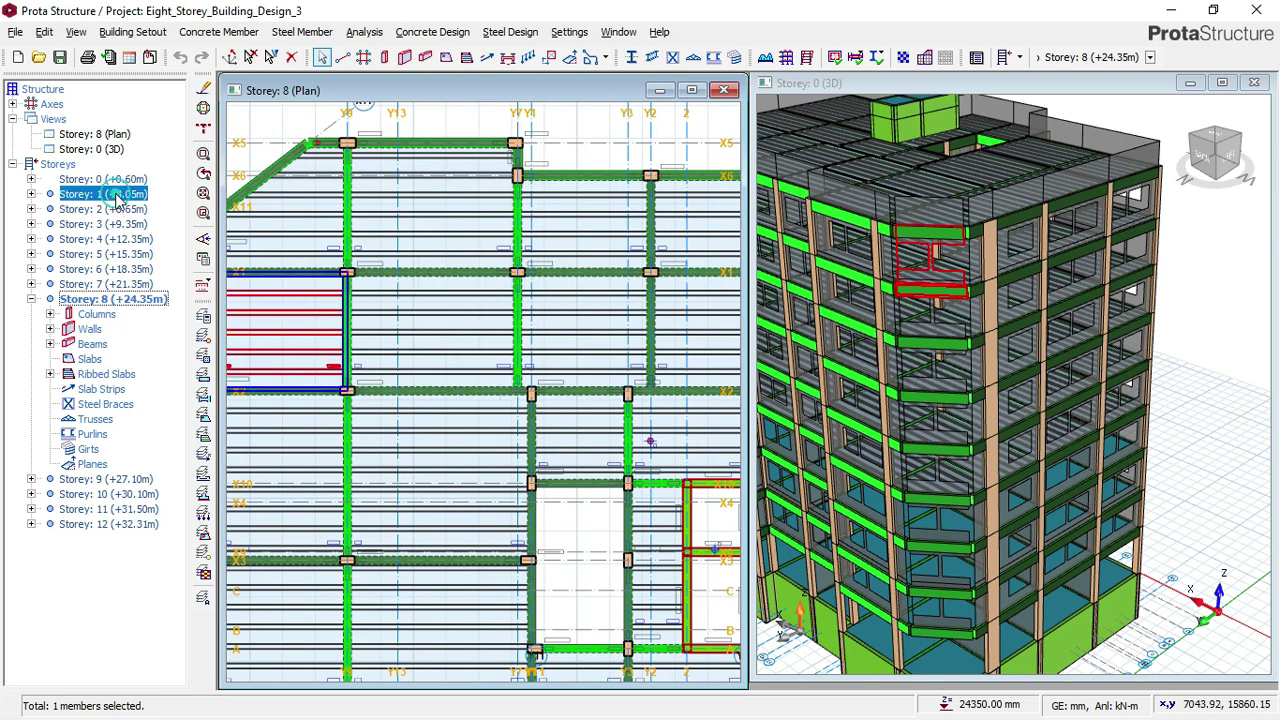
{"action": "left_click", "coordinate": [353, 273]}
{"action": "double_click", "coordinate": [125, 196]}
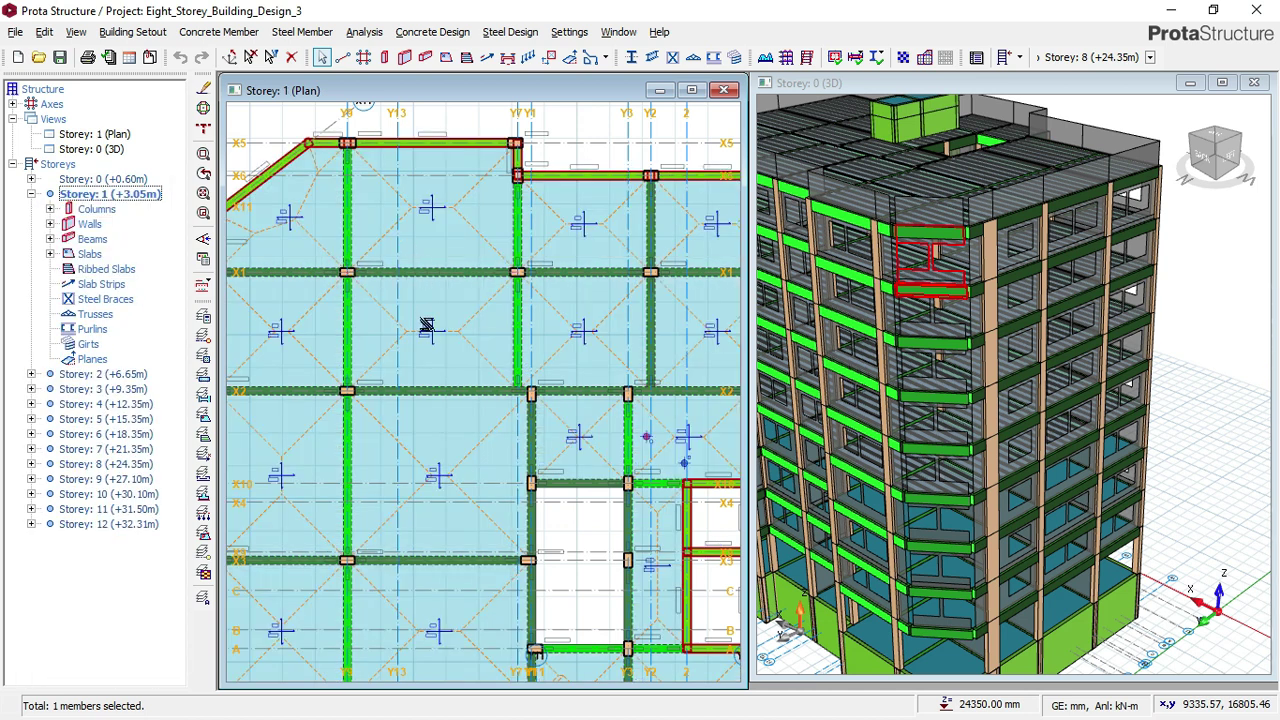
{"action": "left_click", "coordinate": [427, 328]}
{"action": "scroll", "coordinate": [428, 340], "scroll_direction": "up", "scroll_amount": 2}
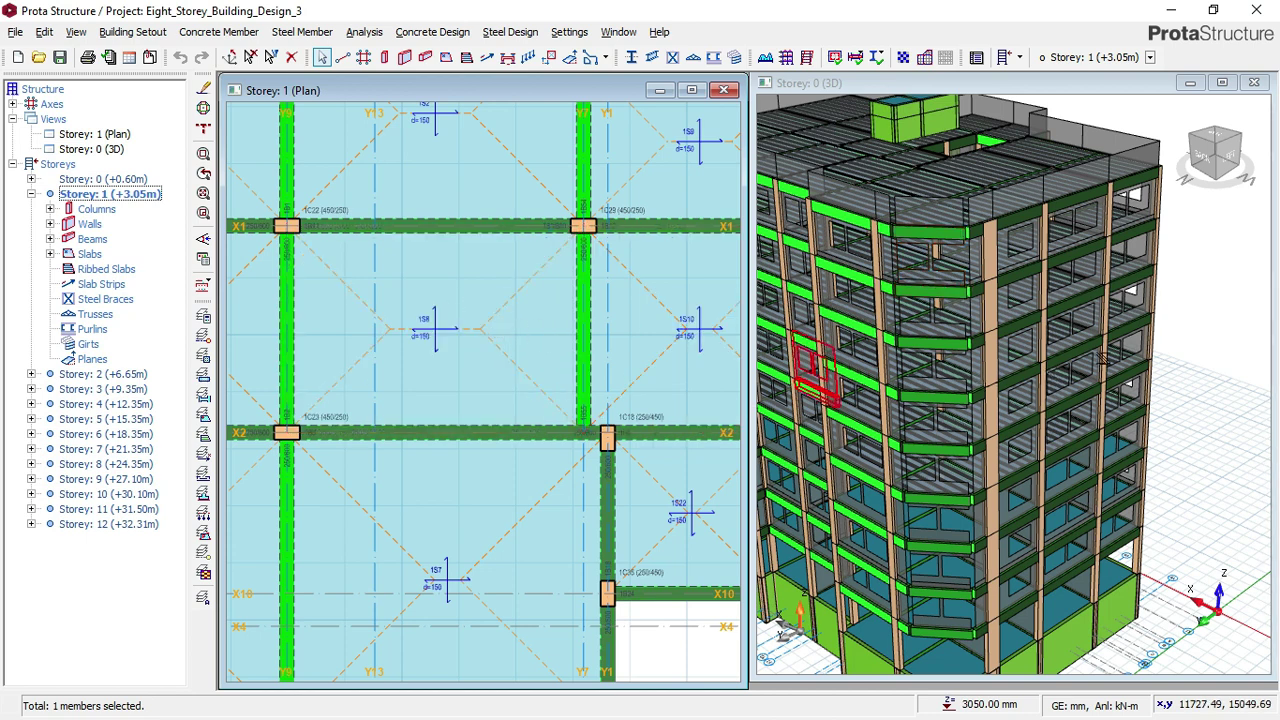
Step: Examine the Storey 5 beams and slabs at the building's chamfered corner in the 3D view
{"action": "scroll", "coordinate": [1000, 420], "scroll_direction": "down", "scroll_amount": 2}
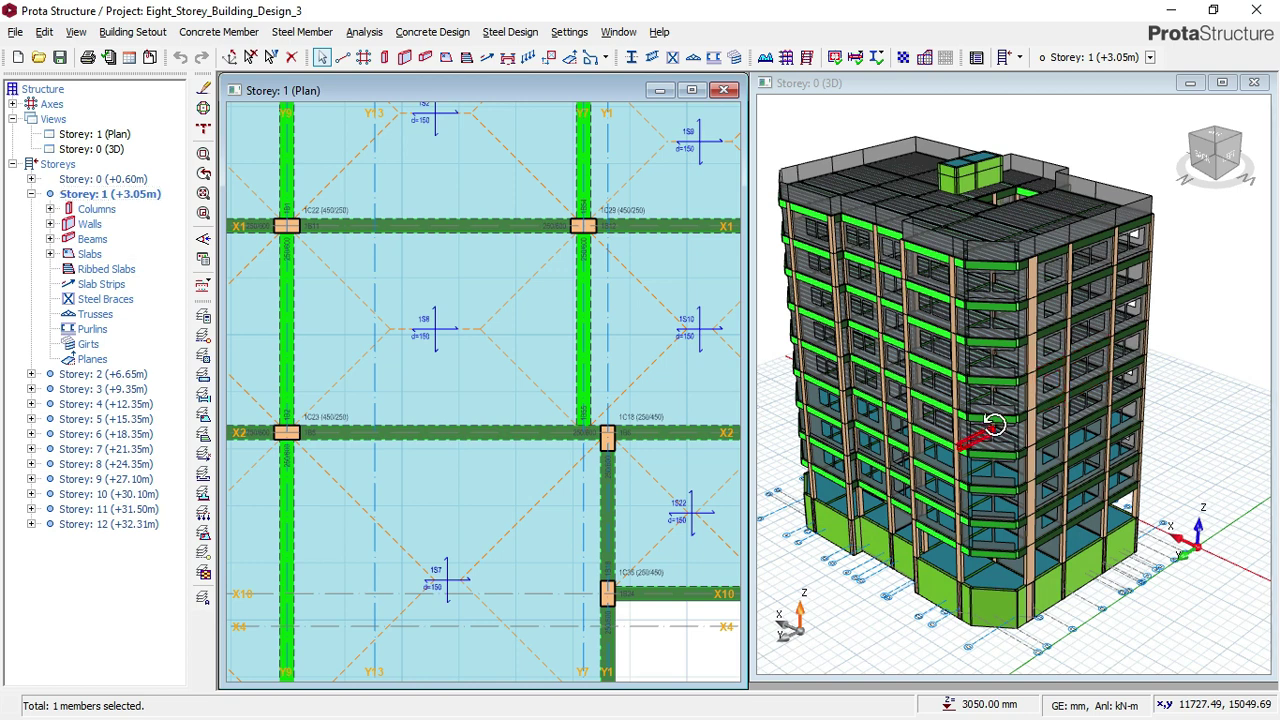
{"action": "left_click_drag", "start_coordinate": [997, 418], "coordinate": [989, 406]}
{"action": "middle_click_drag", "start_coordinate": [988, 405], "coordinate": [977, 428]}
{"action": "scroll", "coordinate": [978, 429], "scroll_direction": "up", "scroll_amount": 3}
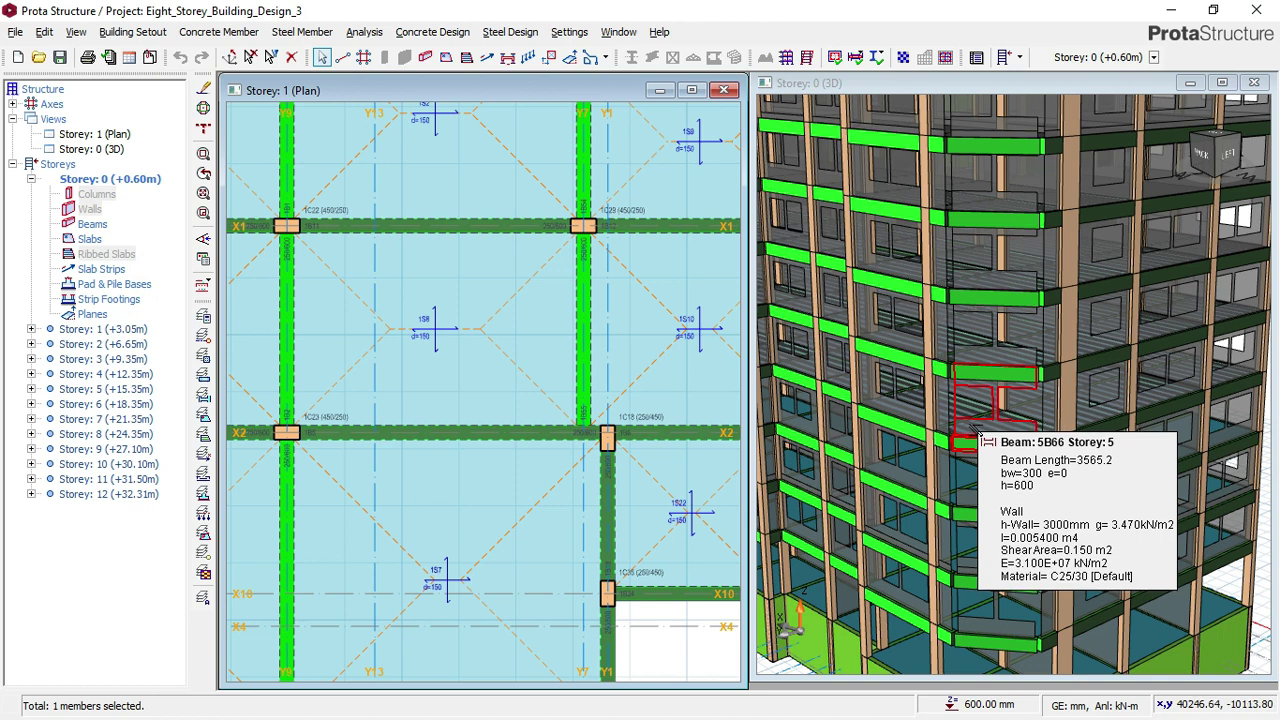
{"action": "scroll", "coordinate": [978, 438], "scroll_direction": "down", "scroll_amount": 2}
{"action": "mouse_move", "coordinate": [962, 428]}
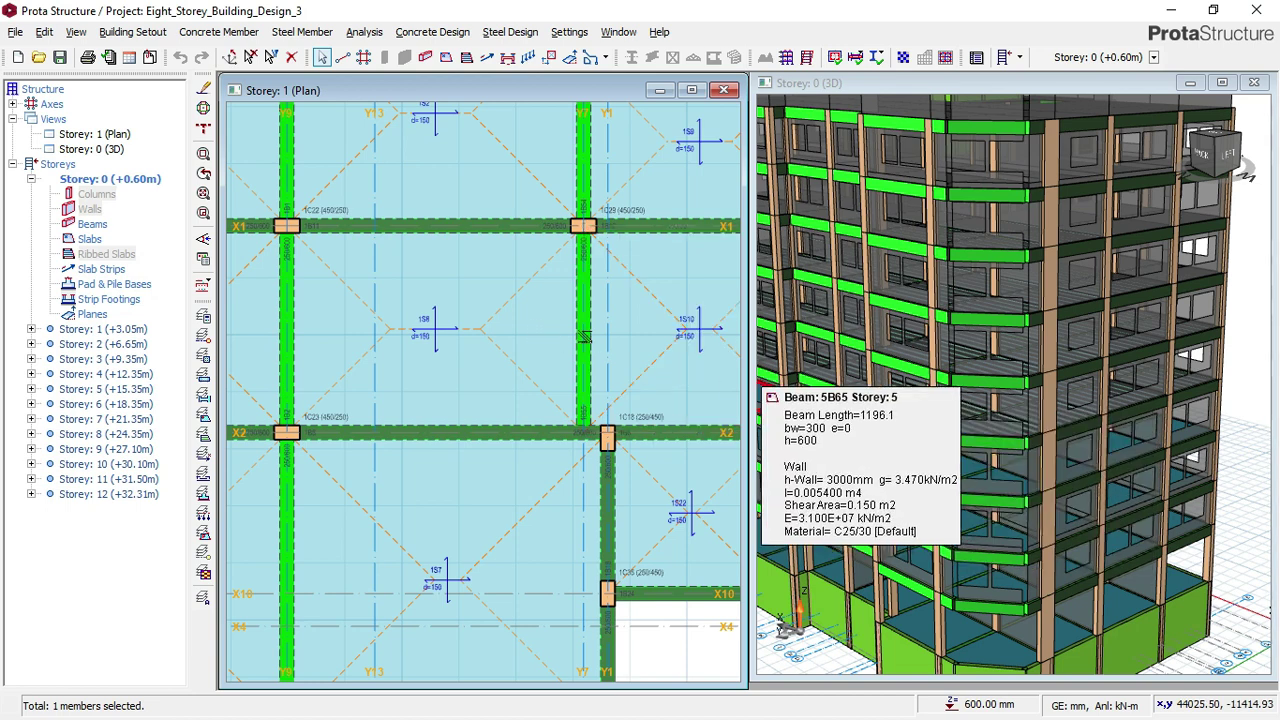
{"action": "scroll", "coordinate": [1010, 419], "scroll_direction": "up", "scroll_amount": 2}
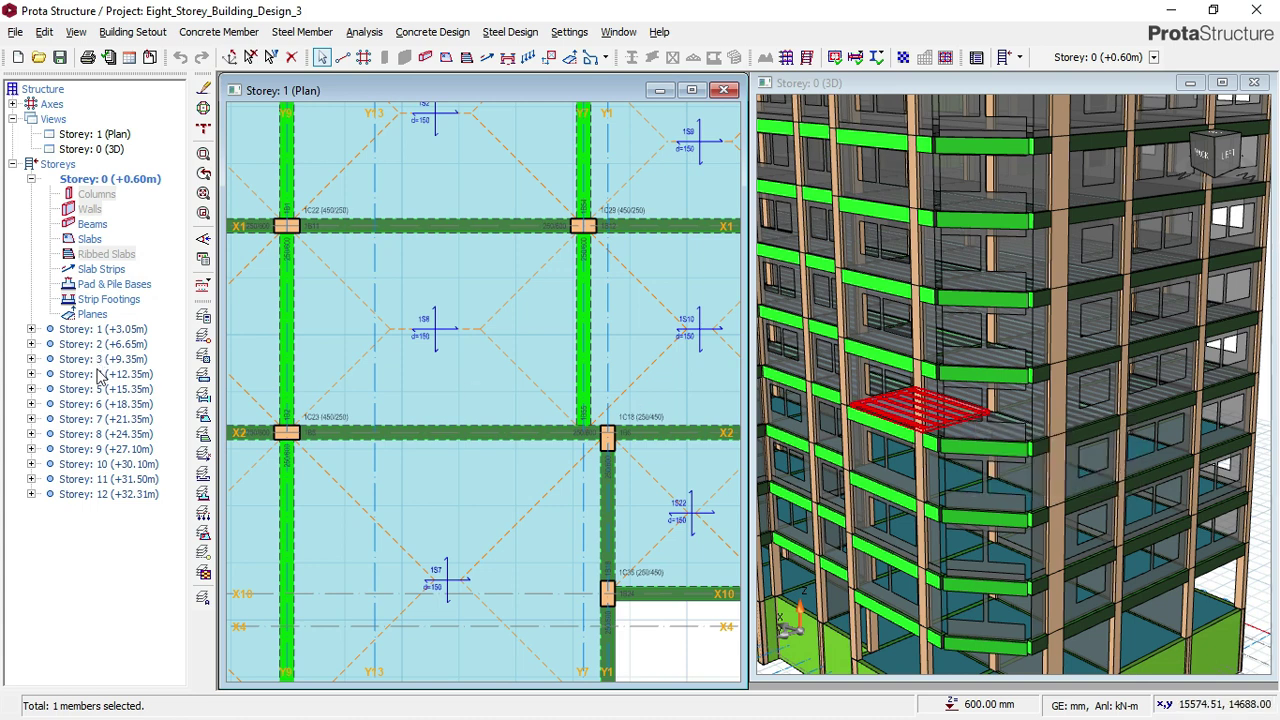
Step: Display the Storey 5 and Storey 4 plans in turn and compare their slab types
{"action": "scroll", "coordinate": [470, 377], "scroll_direction": "down", "scroll_amount": 2}
{"action": "scroll", "coordinate": [470, 377], "scroll_direction": "down", "scroll_amount": 1}
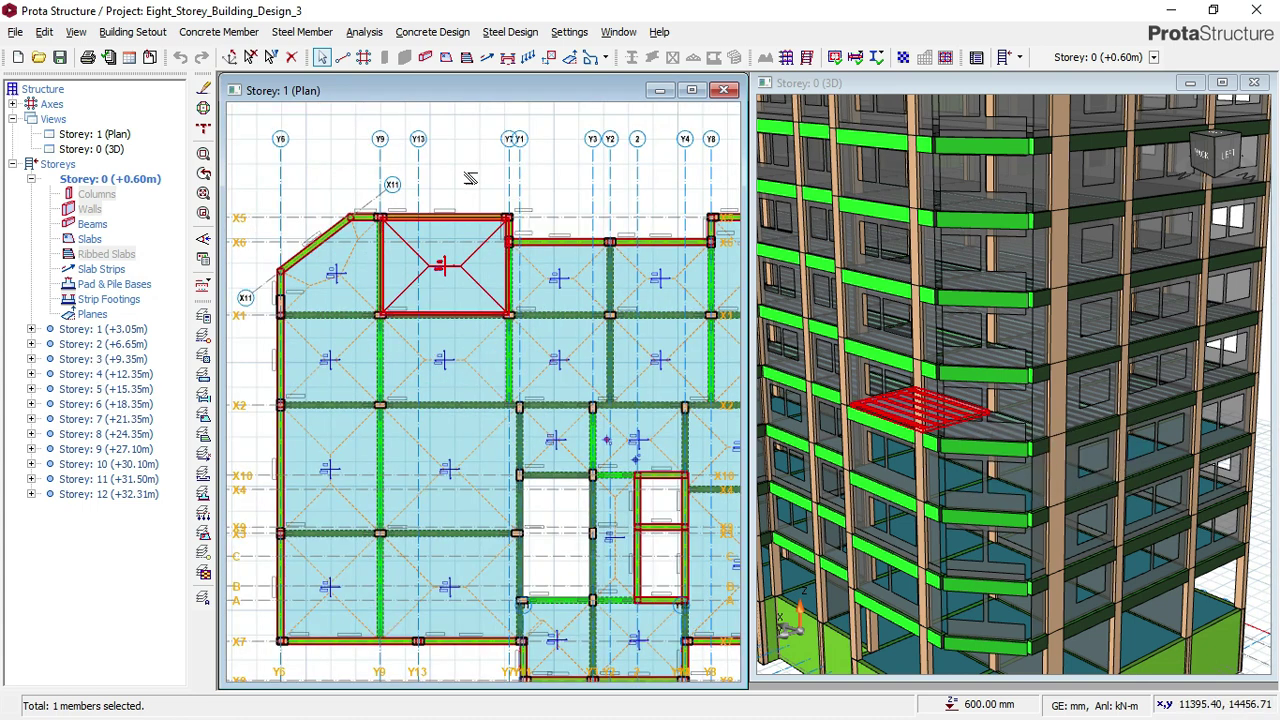
{"action": "left_click", "coordinate": [110, 419]}
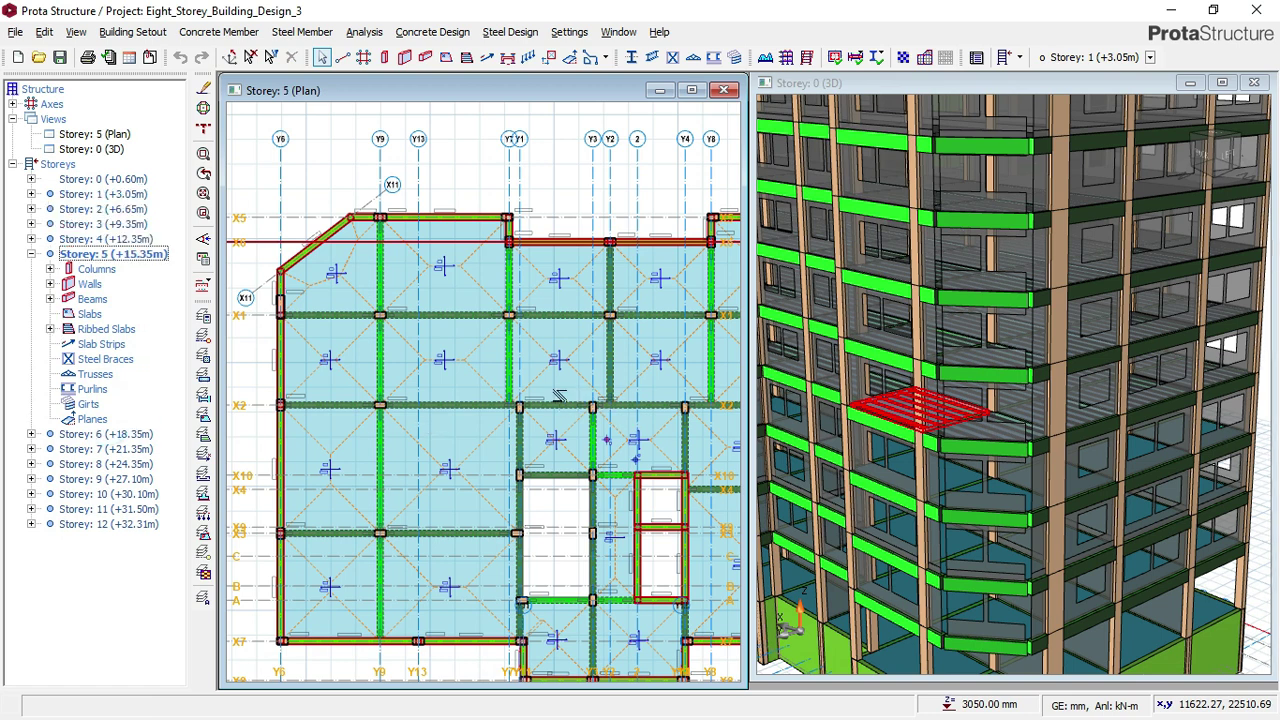
{"action": "left_click", "coordinate": [278, 400]}
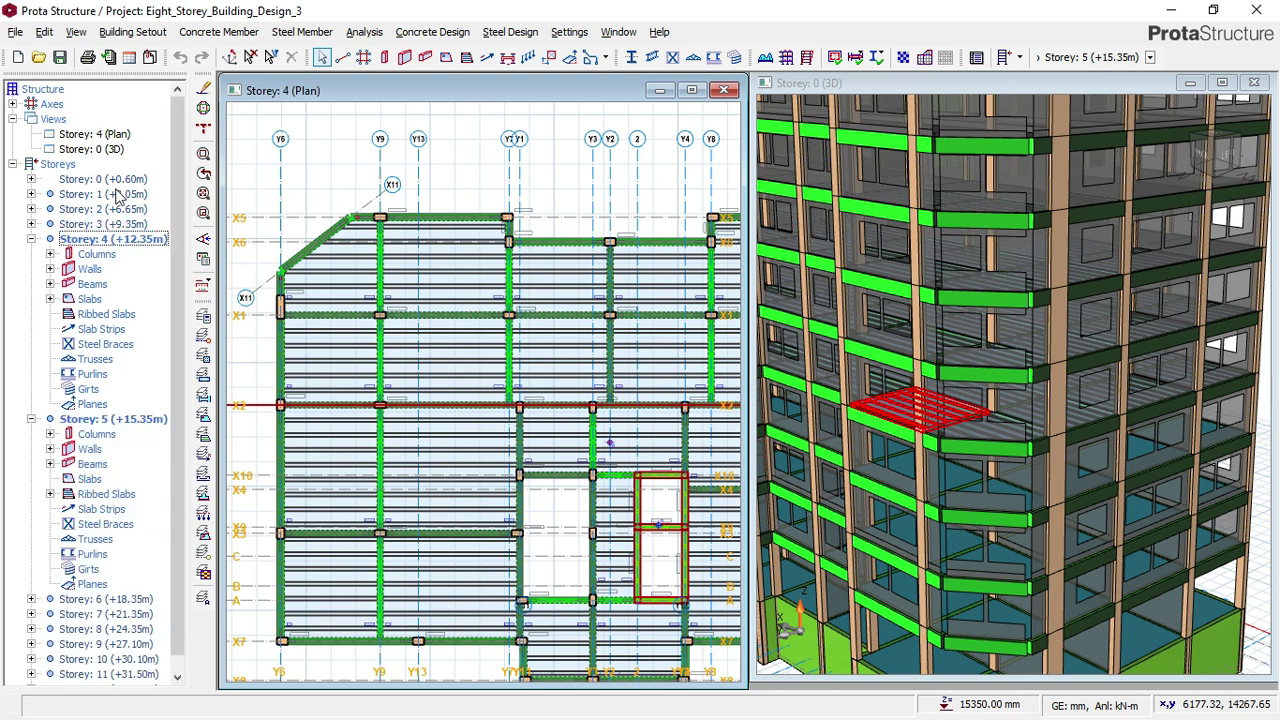
{"action": "scroll", "coordinate": [480, 285], "scroll_direction": "up", "scroll_amount": 3}
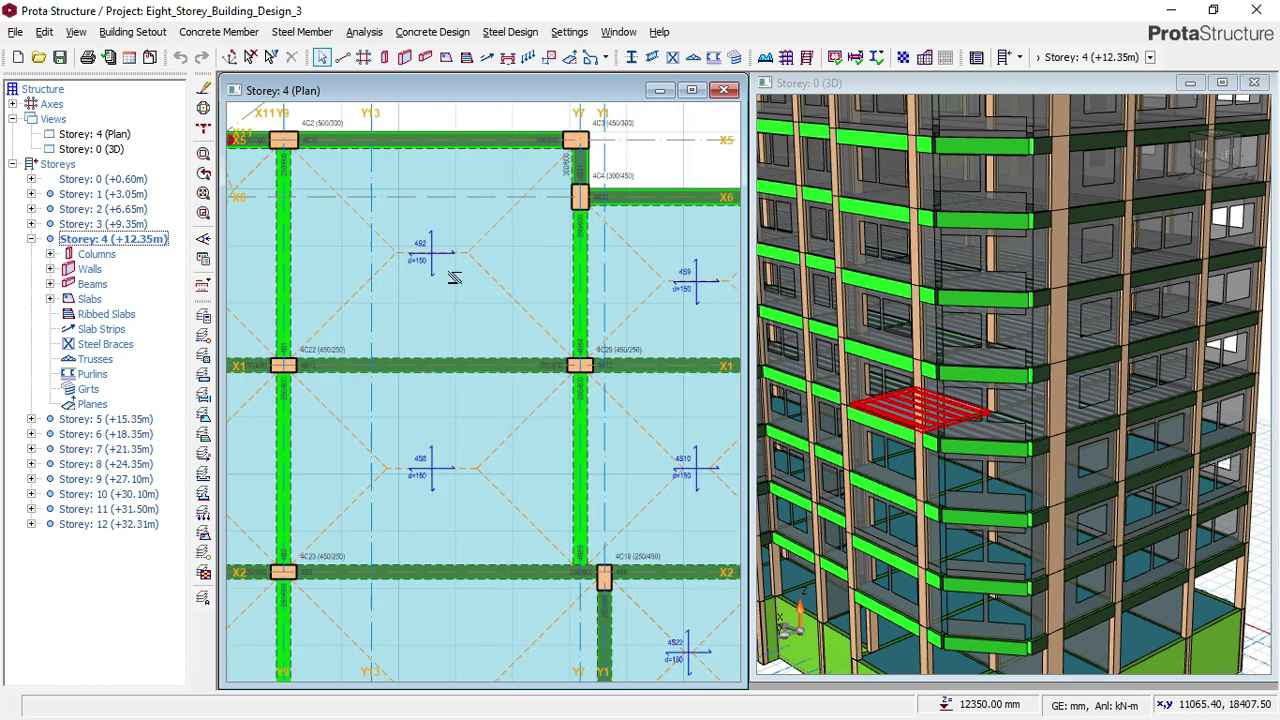
{"action": "scroll", "coordinate": [535, 292], "scroll_direction": "down", "scroll_amount": 5}
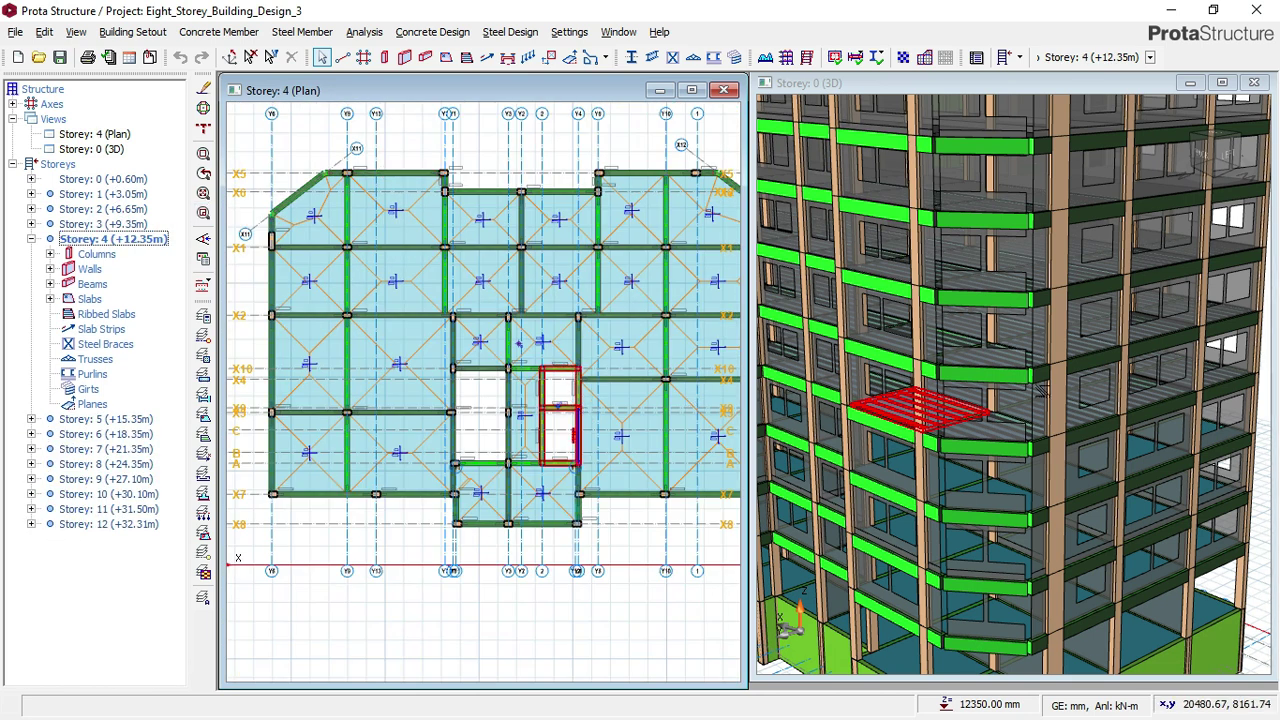
Step: Examine the 3D model from the roof slabs and rooftop core down to the walls and slabs at the base's chamfered corner
{"action": "scroll", "coordinate": [1034, 348], "scroll_direction": "down", "scroll_amount": 2}
{"action": "middle_click_drag", "start_coordinate": [1010, 306], "coordinate": [1032, 450]}
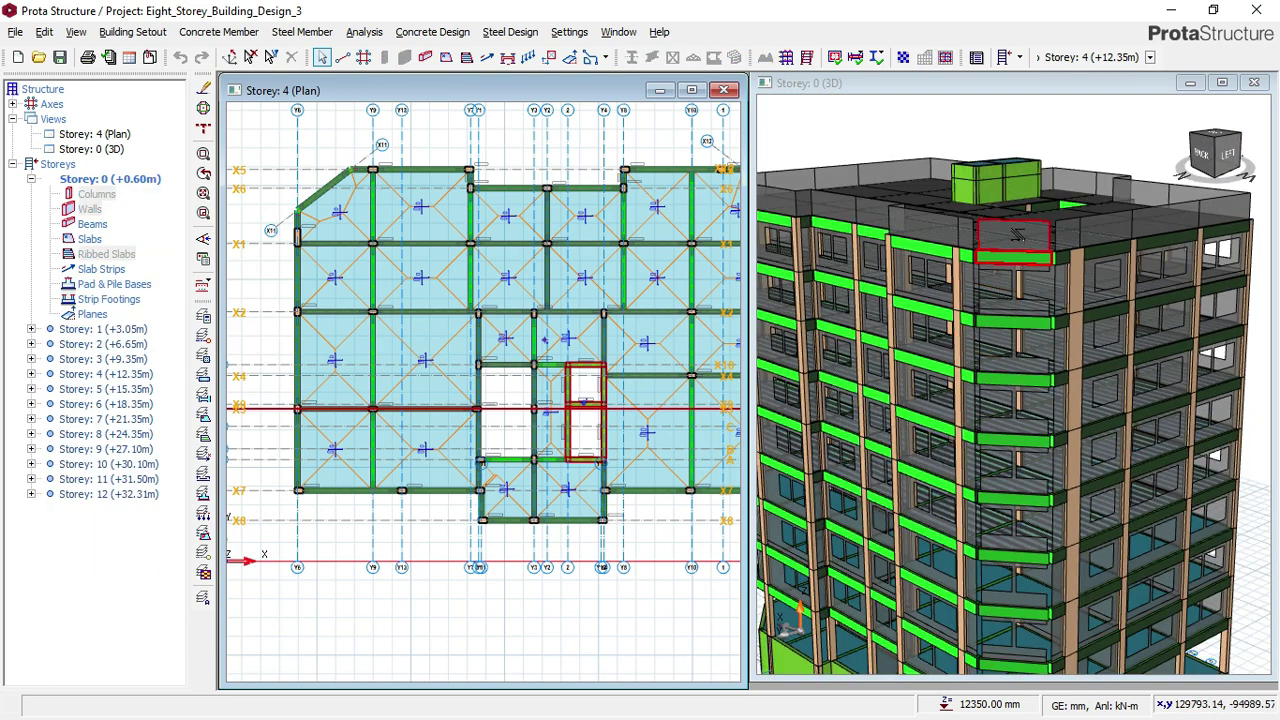
{"action": "middle_click_drag", "start_coordinate": [1013, 247], "coordinate": [1065, 425]}
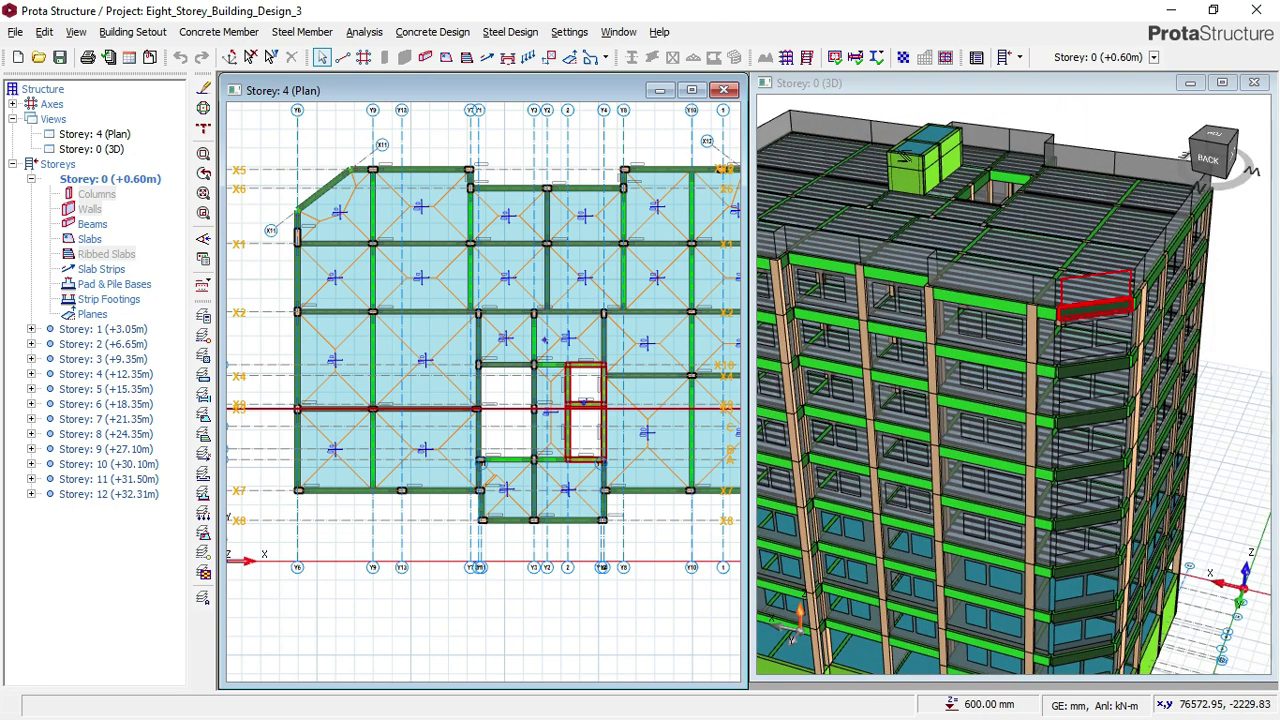
{"action": "scroll", "coordinate": [970, 130], "scroll_direction": "up", "scroll_amount": 3}
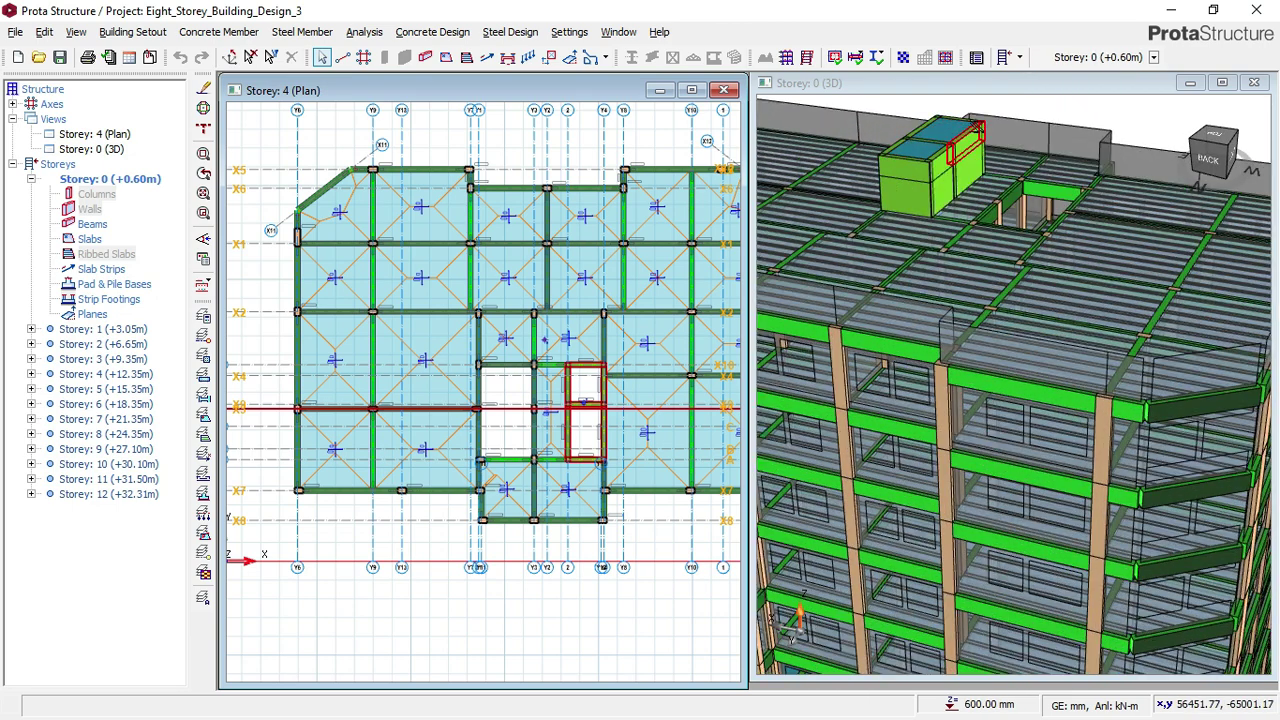
{"action": "middle_click_drag", "start_coordinate": [970, 135], "coordinate": [907, 148]}
{"action": "scroll", "coordinate": [925, 178], "scroll_direction": "down", "scroll_amount": 3}
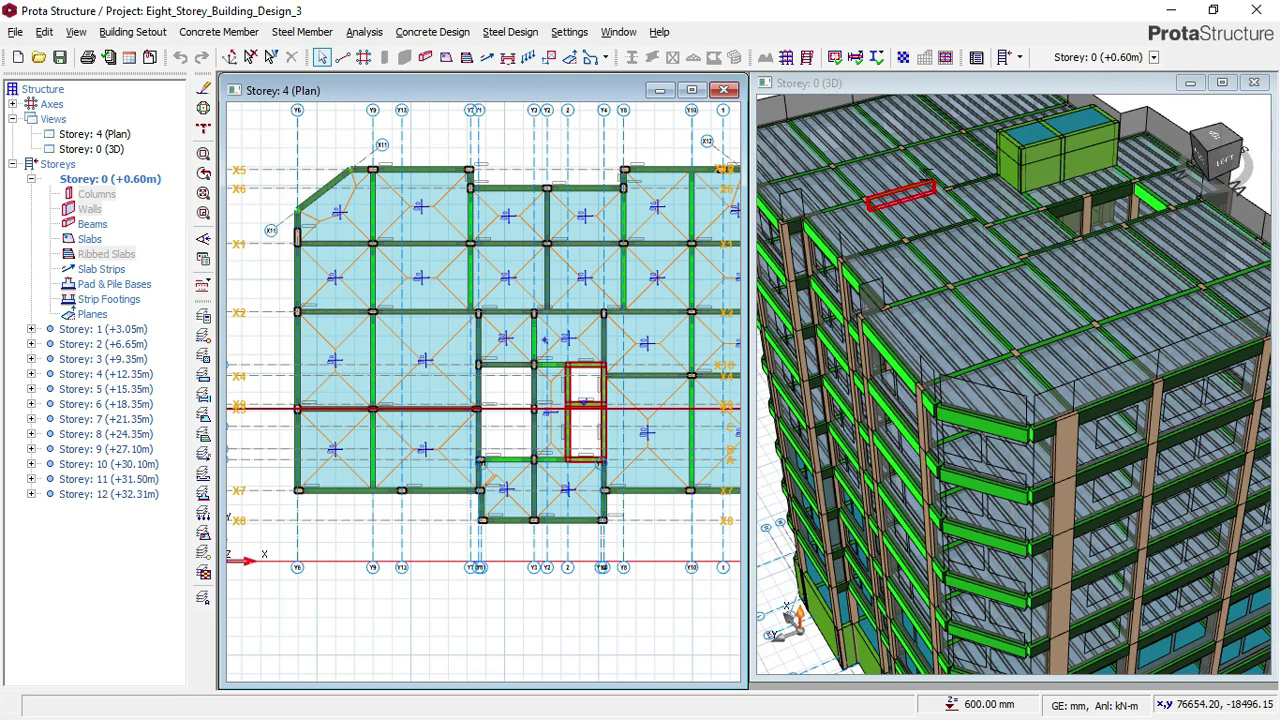
{"action": "scroll", "coordinate": [1016, 413], "scroll_direction": "down", "scroll_amount": 2}
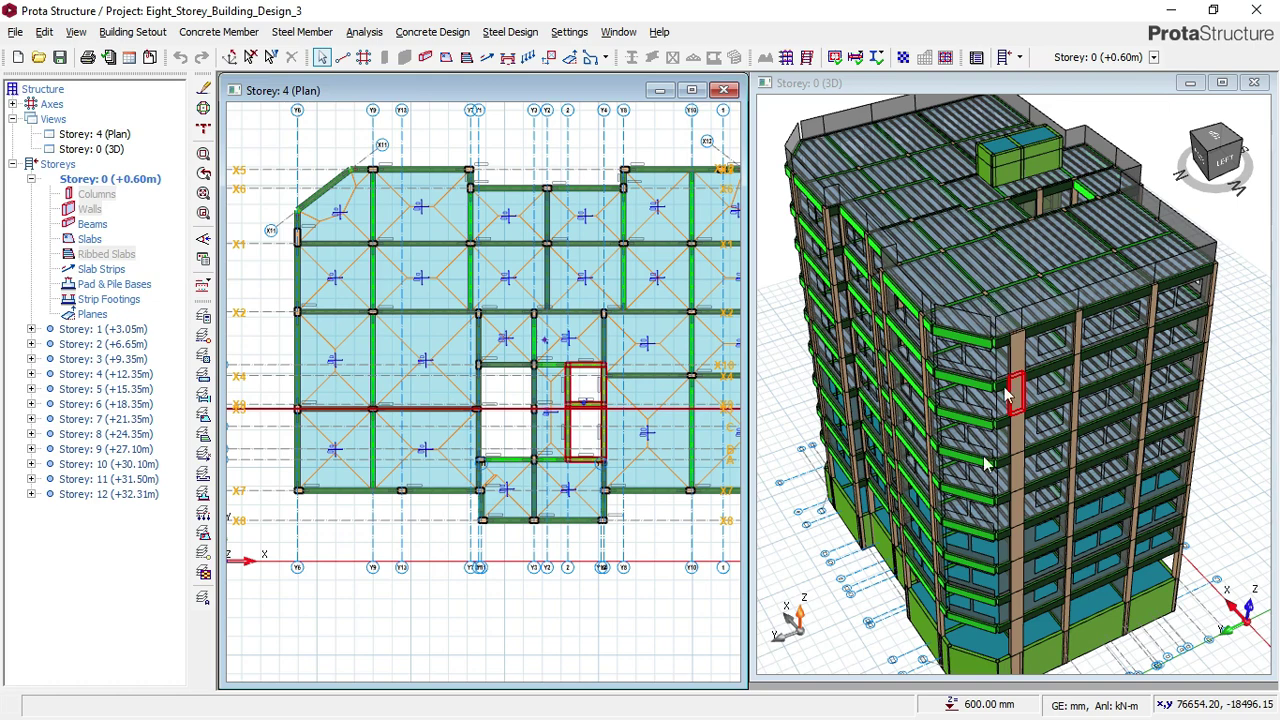
{"action": "middle_click_drag", "start_coordinate": [1004, 388], "coordinate": [984, 286]}
{"action": "scroll", "coordinate": [968, 588], "scroll_direction": "up", "scroll_amount": 2}
{"action": "middle_click_drag", "start_coordinate": [955, 581], "coordinate": [968, 652]}
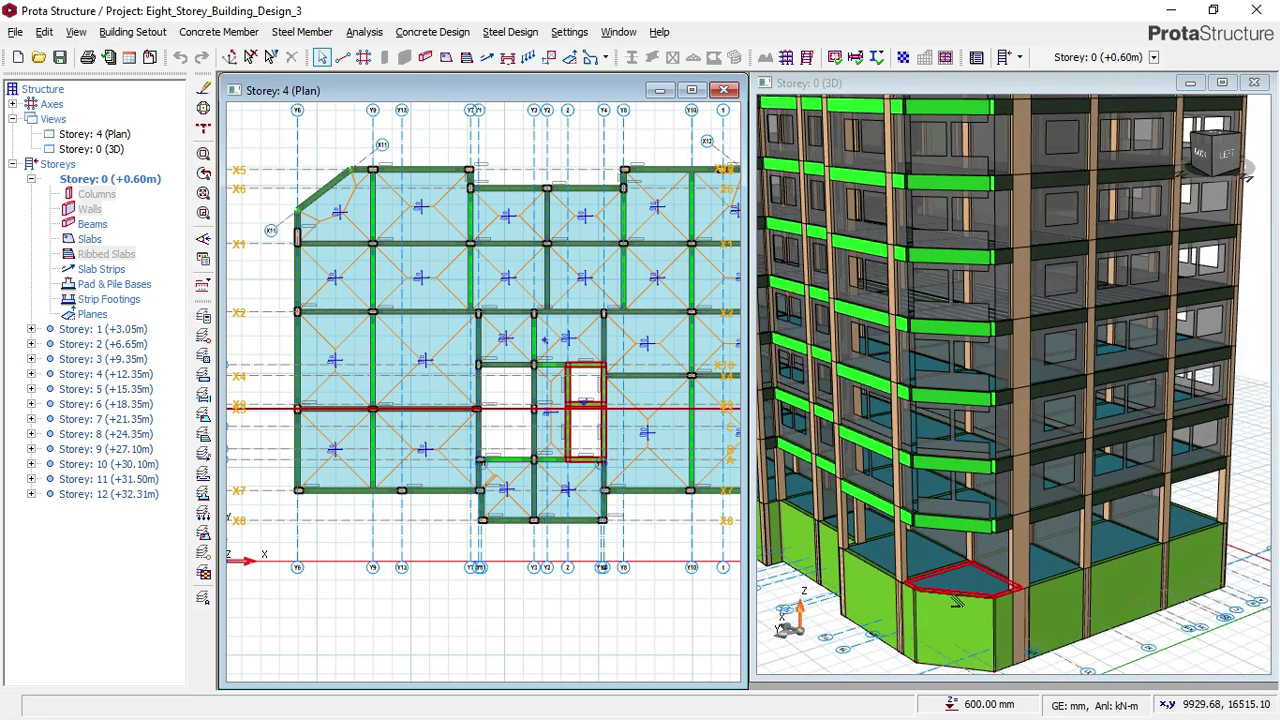
{"action": "middle_click_drag", "start_coordinate": [959, 580], "coordinate": [959, 552]}
Step: Maximize the 3D window and examine the Storey 1 walls and slabs from several sides of the building
{"action": "left_click", "coordinate": [1222, 84]}
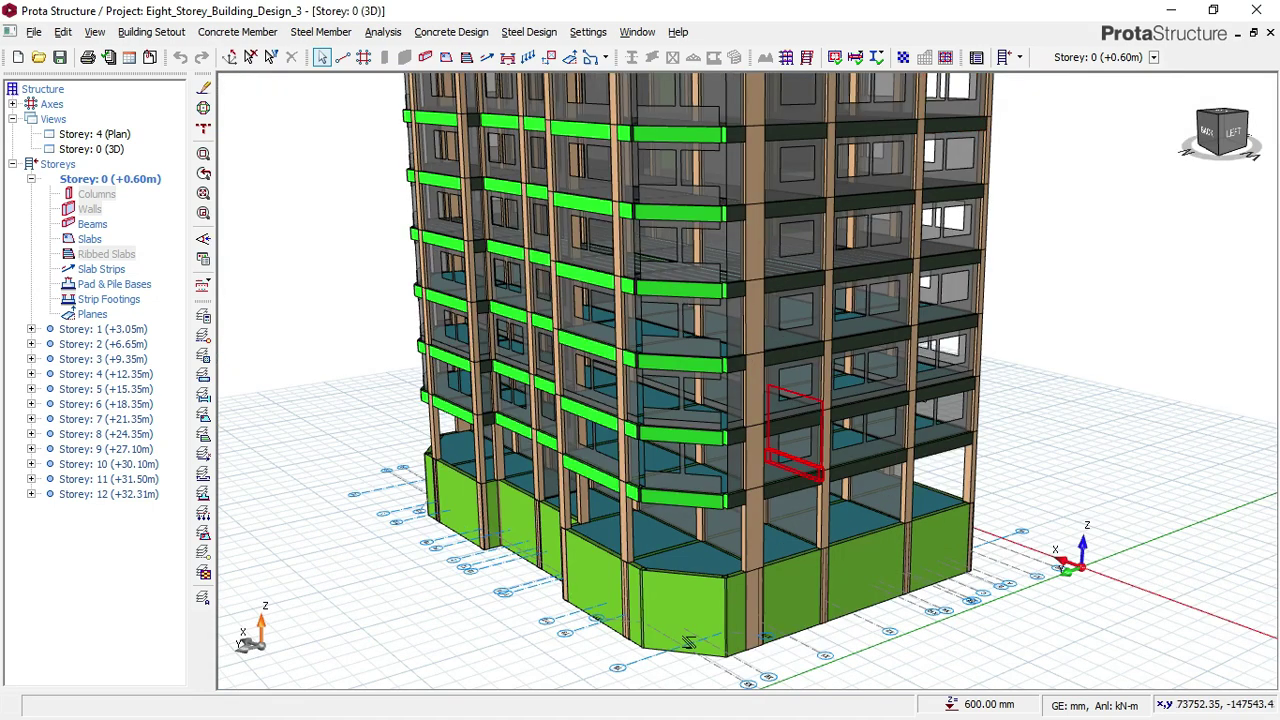
{"action": "scroll", "coordinate": [689, 643], "scroll_direction": "up", "scroll_amount": 2}
{"action": "middle_click_drag", "start_coordinate": [606, 594], "coordinate": [788, 556]}
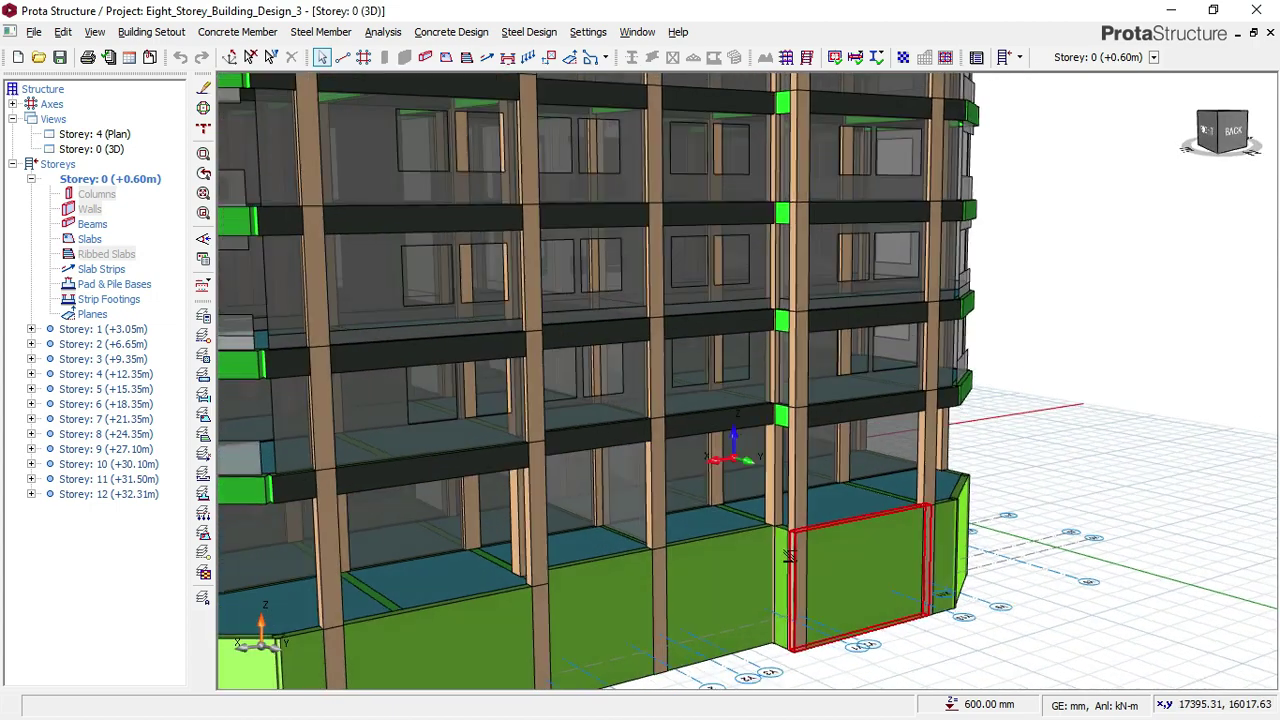
{"action": "scroll", "coordinate": [770, 533], "scroll_direction": "down", "scroll_amount": 2}
{"action": "middle_click_drag", "start_coordinate": [622, 561], "coordinate": [796, 422]}
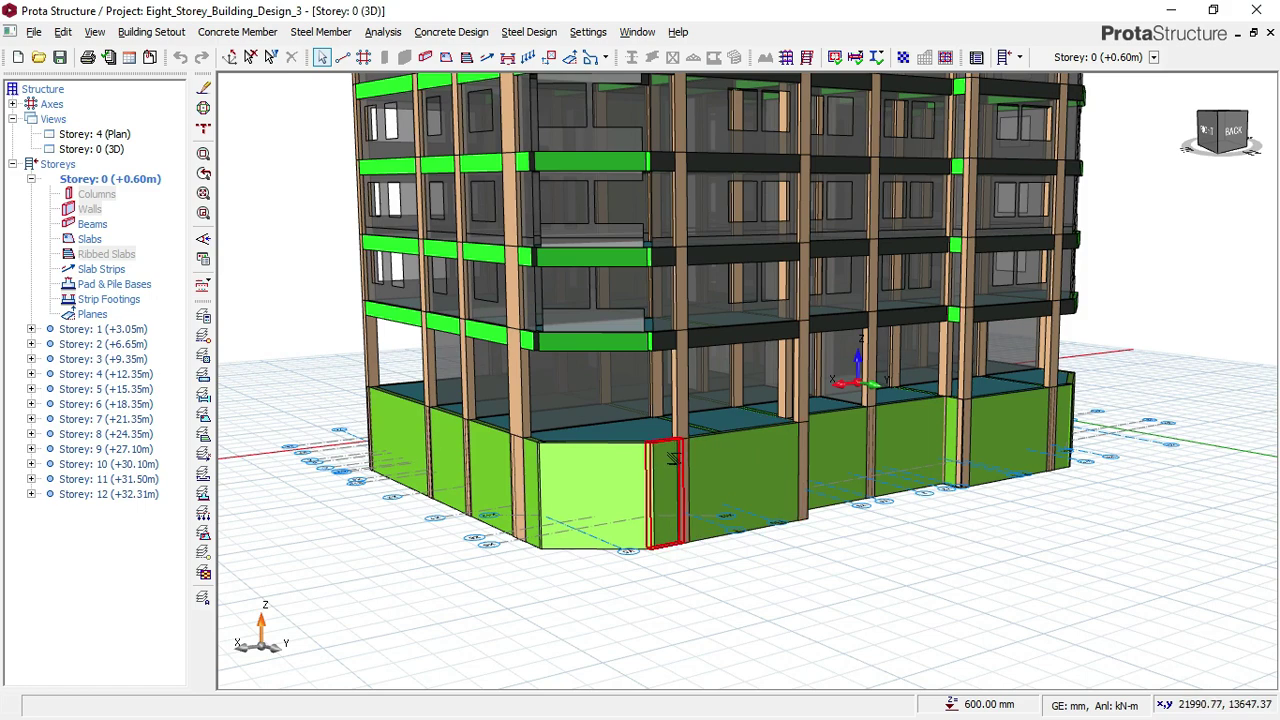
{"action": "mouse_move", "coordinate": [676, 462]}
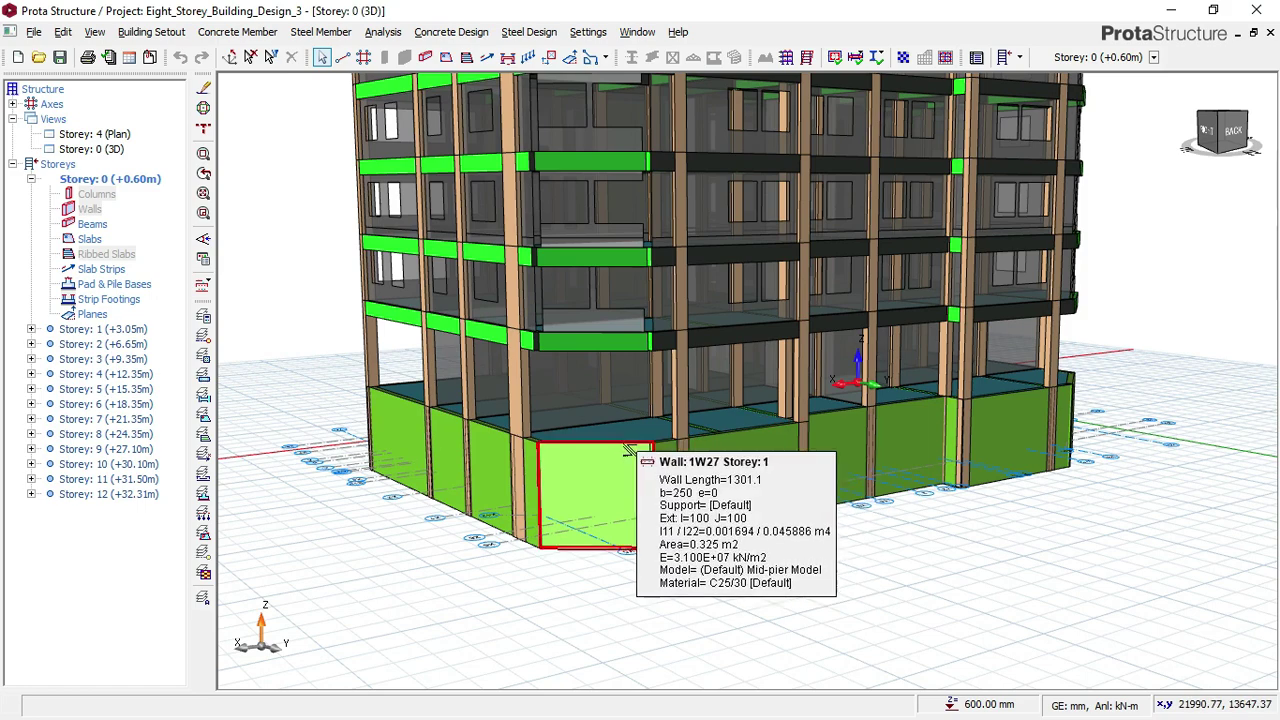
{"action": "middle_click_drag", "start_coordinate": [678, 462], "coordinate": [699, 461]}
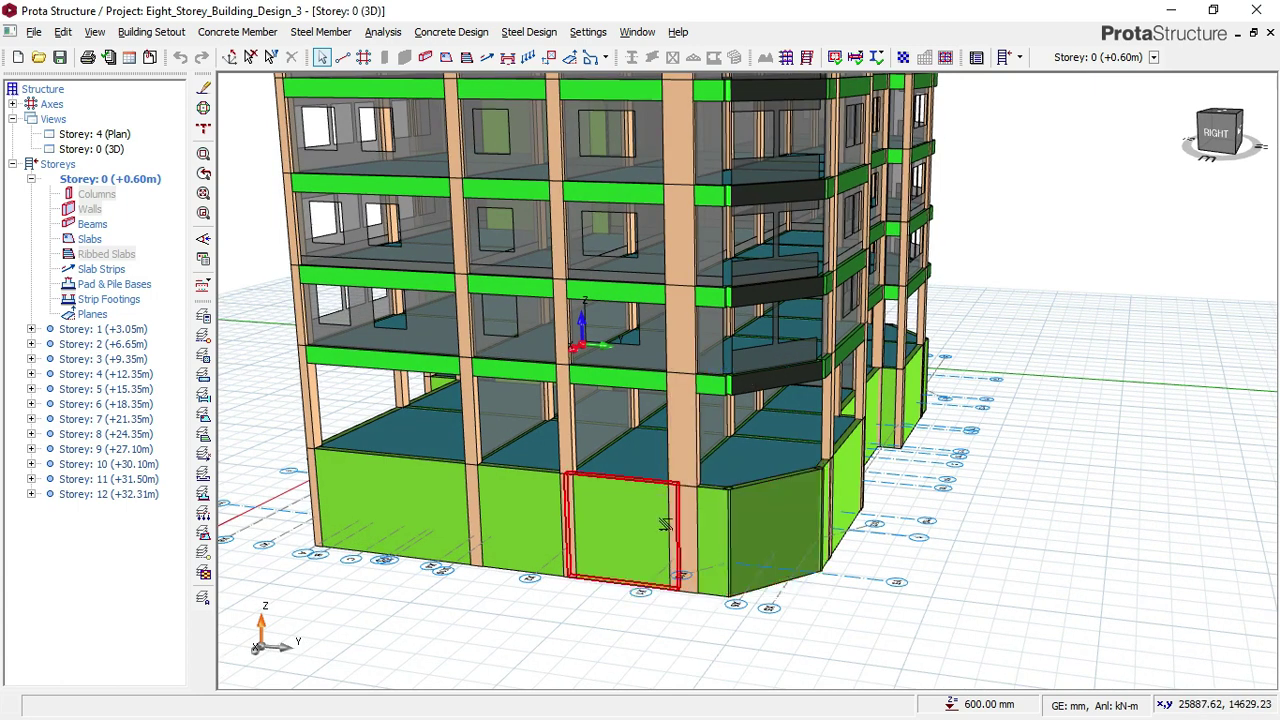
{"action": "middle_click_drag", "start_coordinate": [803, 515], "coordinate": [793, 510]}
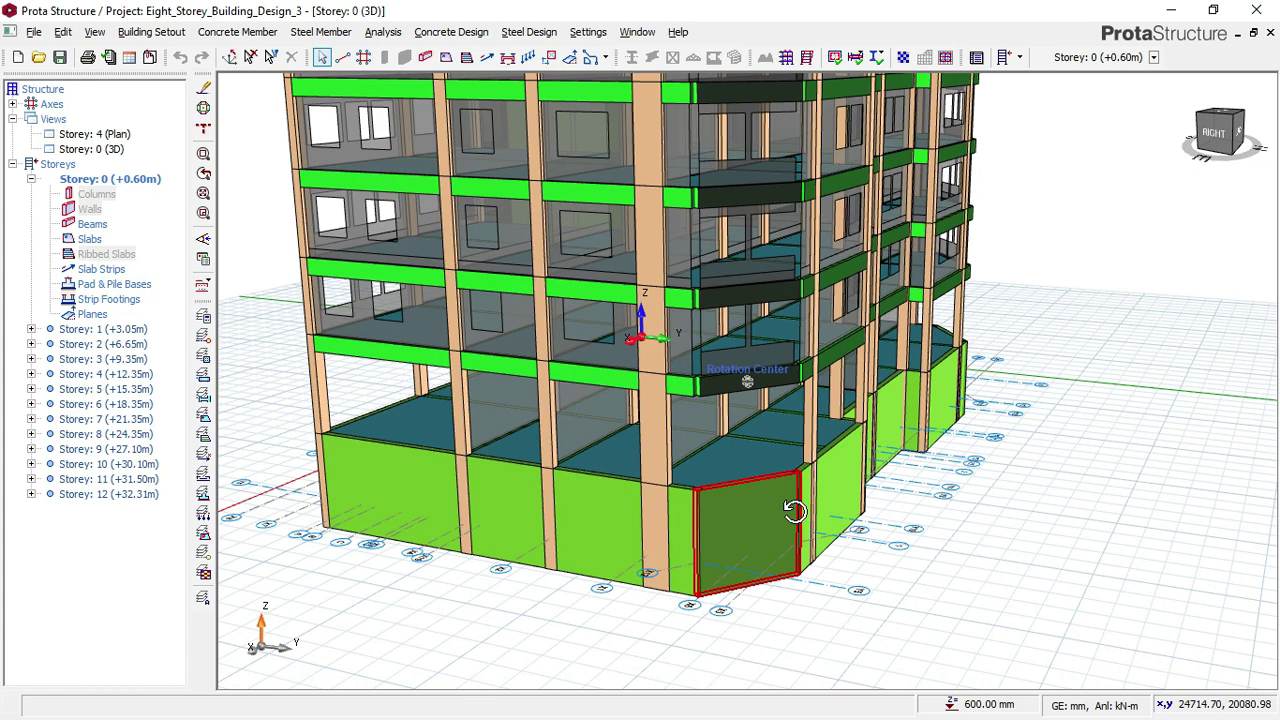
{"action": "middle_click_drag", "start_coordinate": [793, 510], "coordinate": [870, 510]}
{"action": "middle_click_drag", "start_coordinate": [667, 435], "coordinate": [700, 442]}
{"action": "mouse_move", "coordinate": [581, 447]}
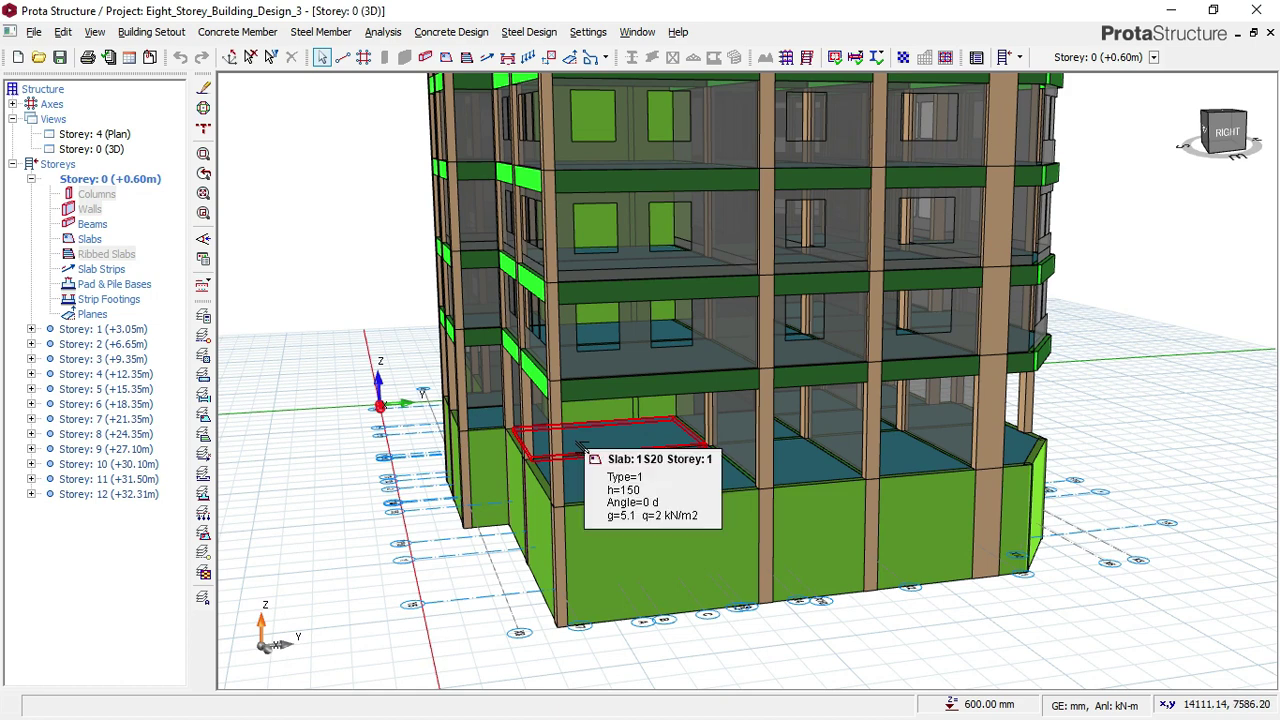
Step: Examine the facade's beams, columns and wall openings on the upper storeys, ending with the whole building in view
{"action": "scroll", "coordinate": [538, 441], "scroll_direction": "down", "scroll_amount": 3}
{"action": "scroll", "coordinate": [586, 367], "scroll_direction": "up", "scroll_amount": 2}
{"action": "middle_click_drag", "start_coordinate": [596, 376], "coordinate": [597, 440]}
{"action": "mouse_move", "coordinate": [592, 416]}
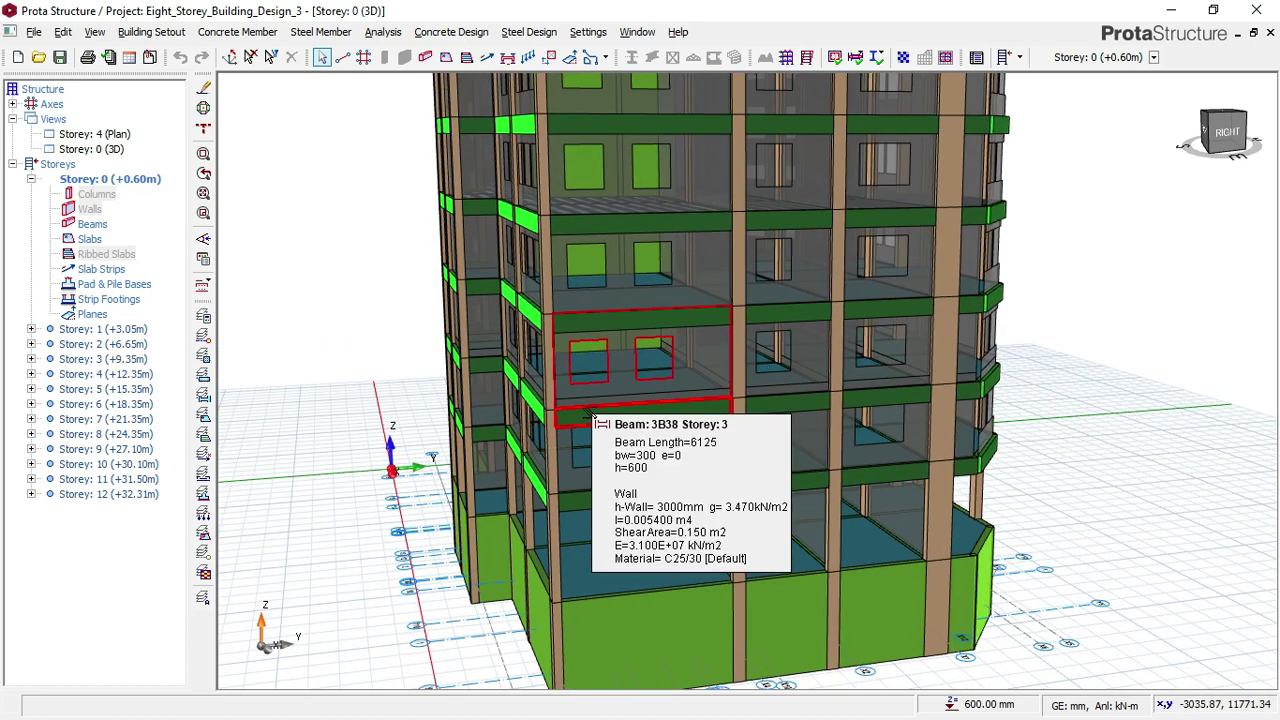
{"action": "scroll", "coordinate": [580, 412], "scroll_direction": "down", "scroll_amount": 1}
{"action": "mouse_move", "coordinate": [535, 409]}
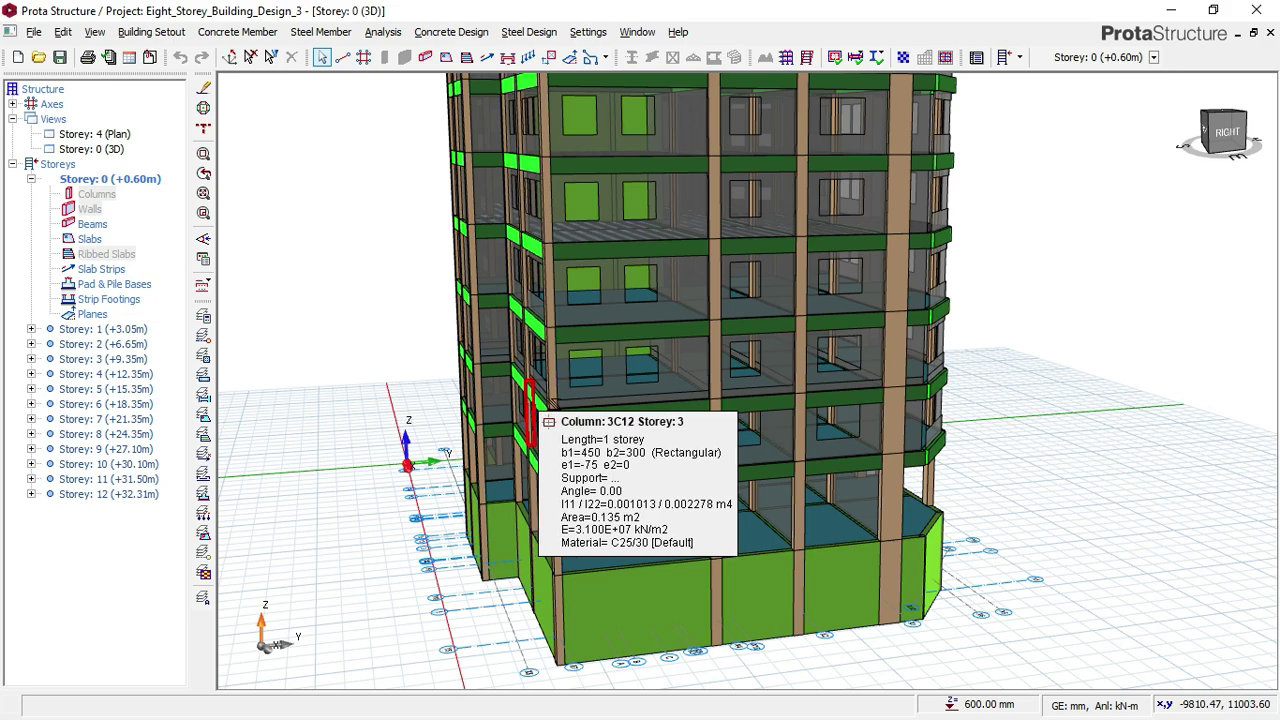
{"action": "scroll", "coordinate": [590, 388], "scroll_direction": "down", "scroll_amount": 2}
{"action": "middle_click_drag", "start_coordinate": [722, 342], "coordinate": [630, 335]}
{"action": "middle_click_drag", "start_coordinate": [726, 229], "coordinate": [757, 339]}
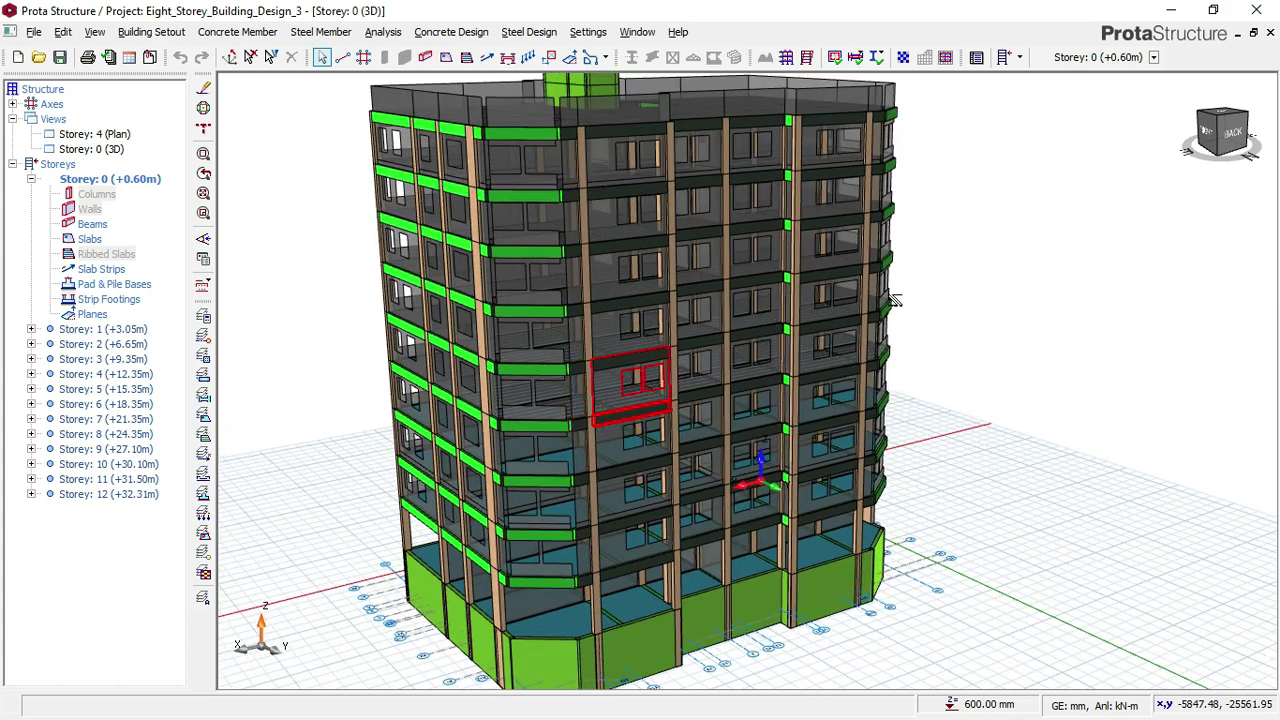
Step: Examine the back facade's beams and walls on the upper storeys and the Storey 10 ribbed roof slabs from the back and left sides
{"action": "middle_click_drag", "start_coordinate": [886, 286], "coordinate": [758, 283]}
{"action": "mouse_move", "coordinate": [775, 302]}
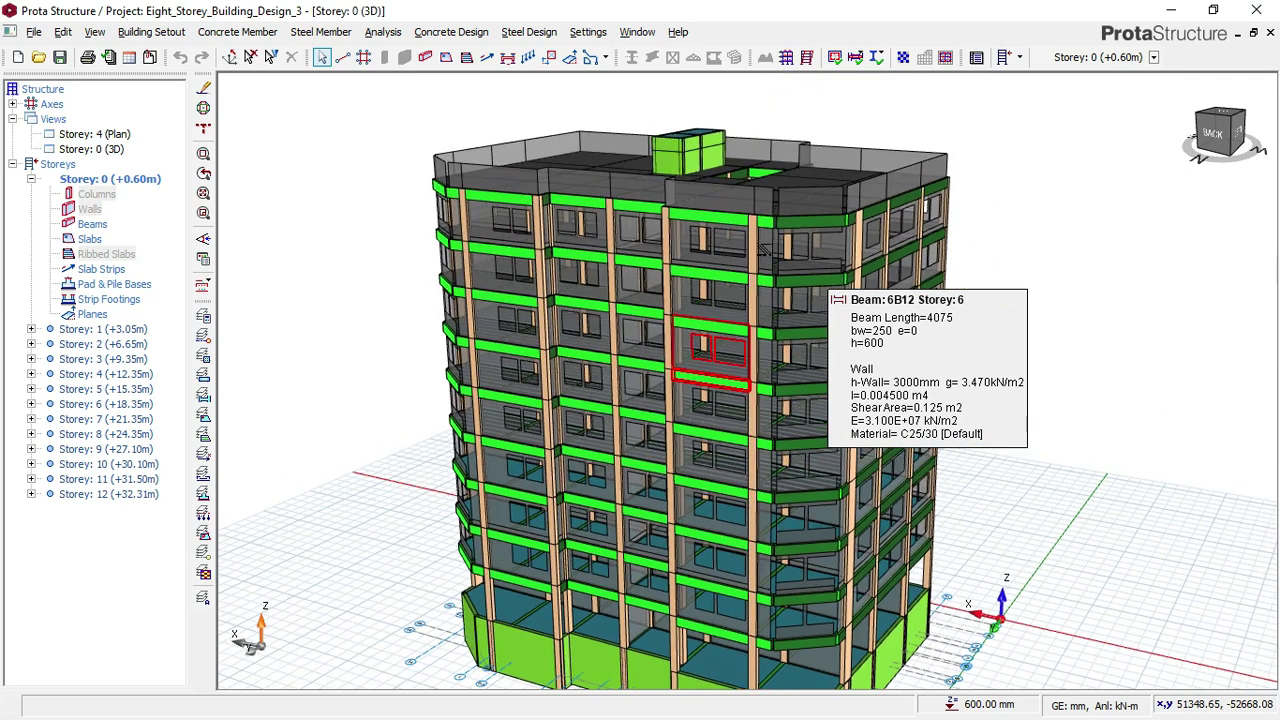
{"action": "mouse_move", "coordinate": [756, 222]}
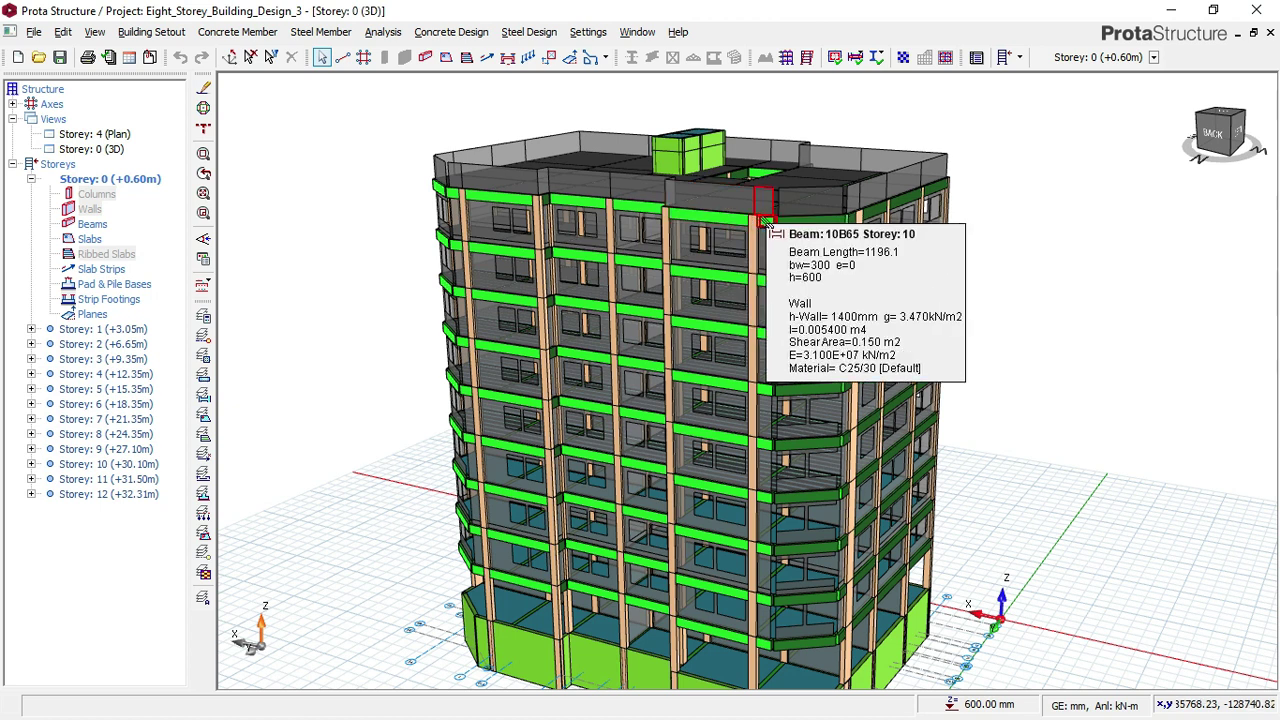
{"action": "mouse_move", "coordinate": [826, 236]}
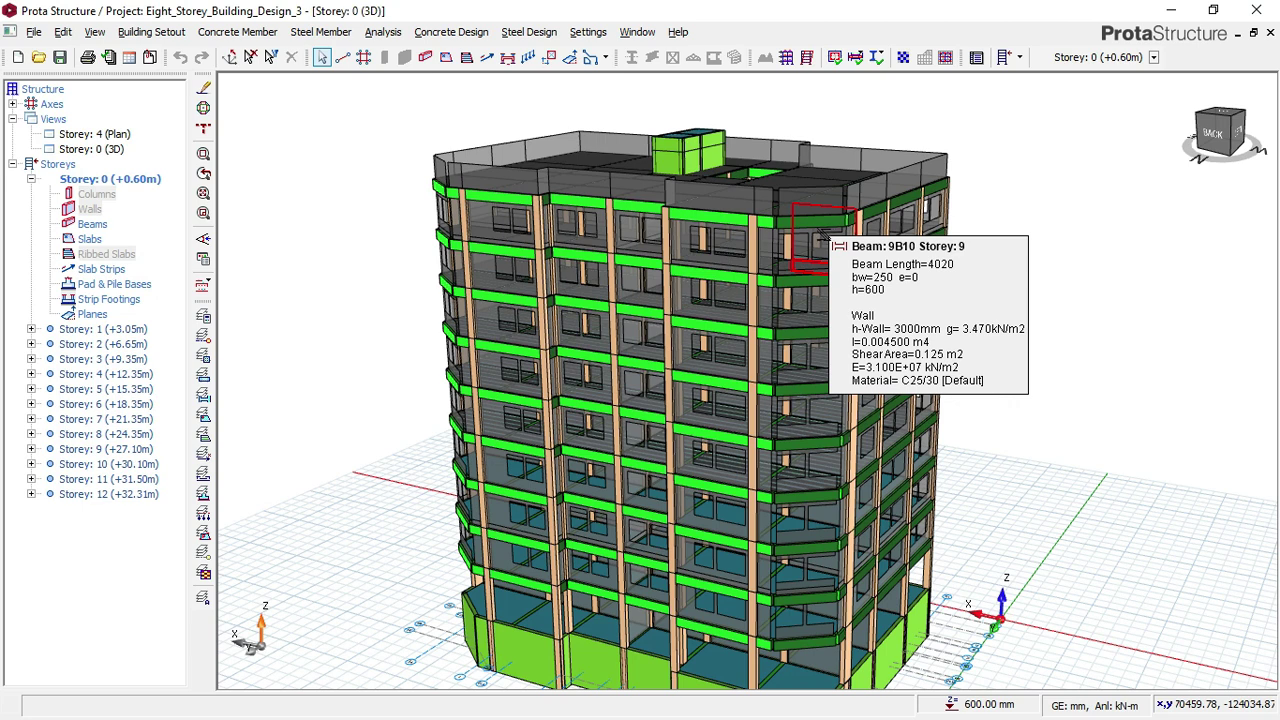
{"action": "middle_click_drag", "start_coordinate": [822, 188], "coordinate": [817, 196]}
{"action": "left_click_drag", "start_coordinate": [817, 195], "coordinate": [810, 198]}
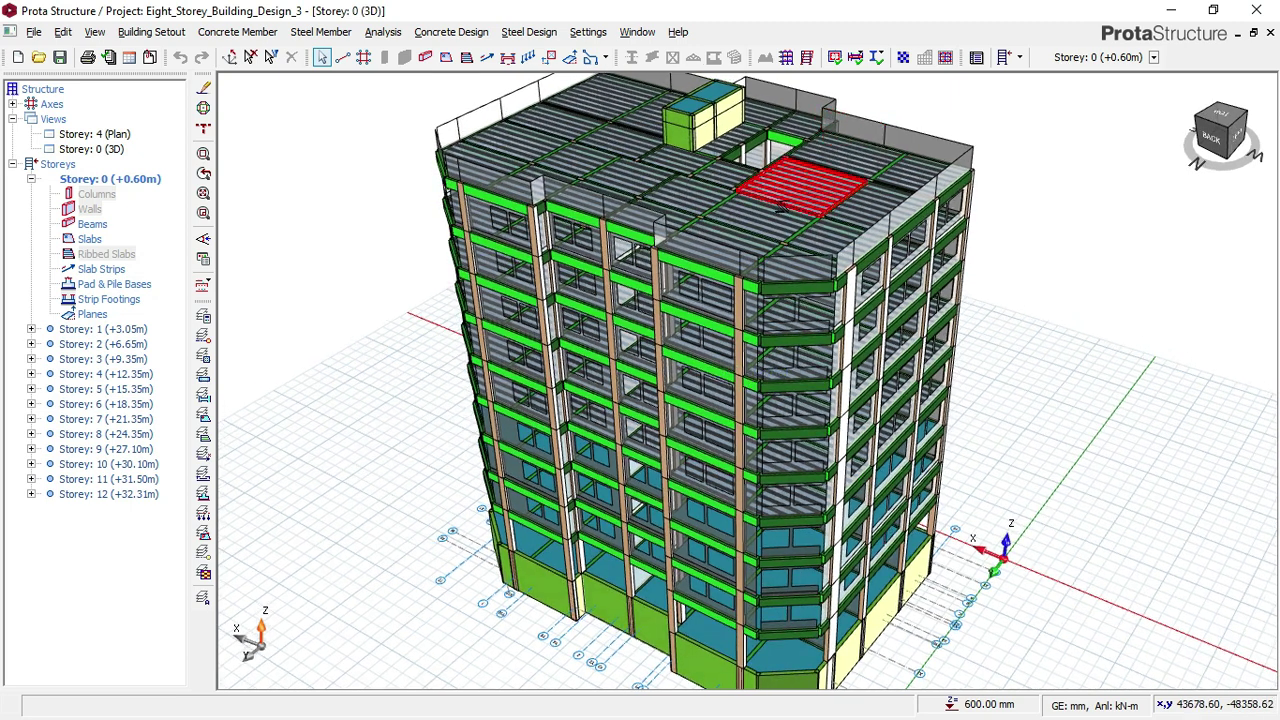
{"action": "mouse_move", "coordinate": [790, 191]}
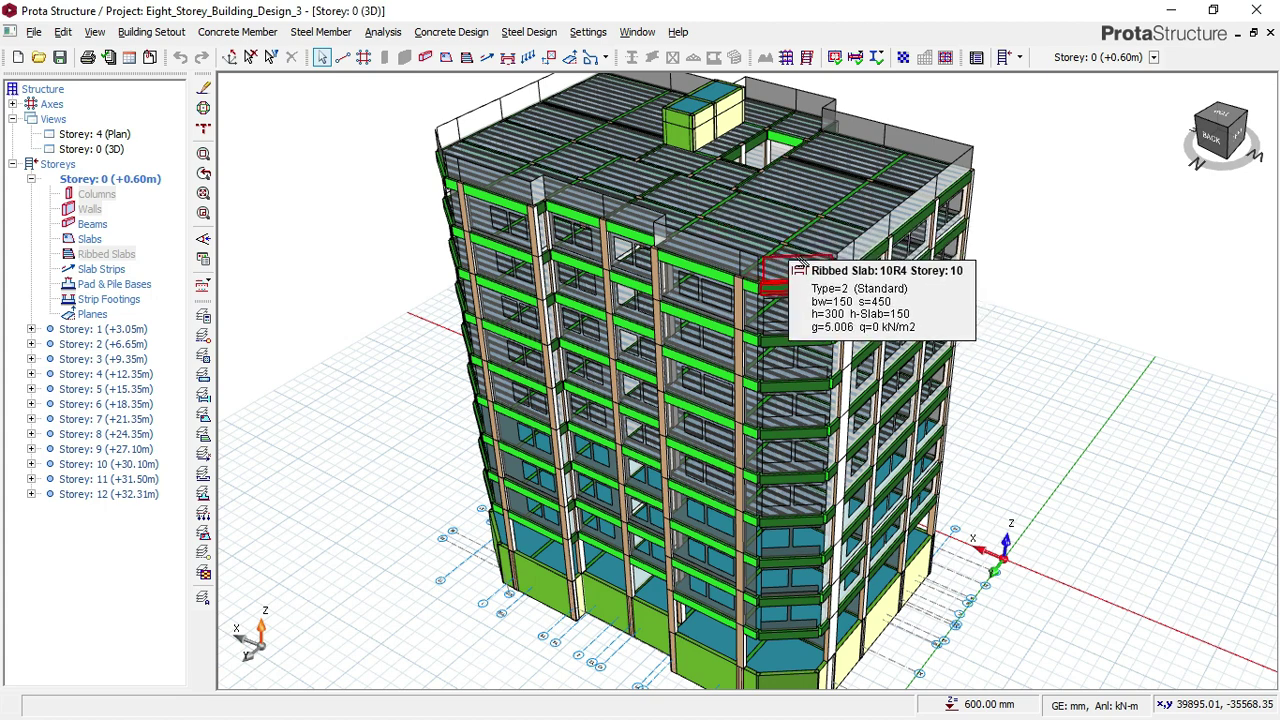
{"action": "middle_click_drag", "start_coordinate": [764, 264], "coordinate": [781, 244]}
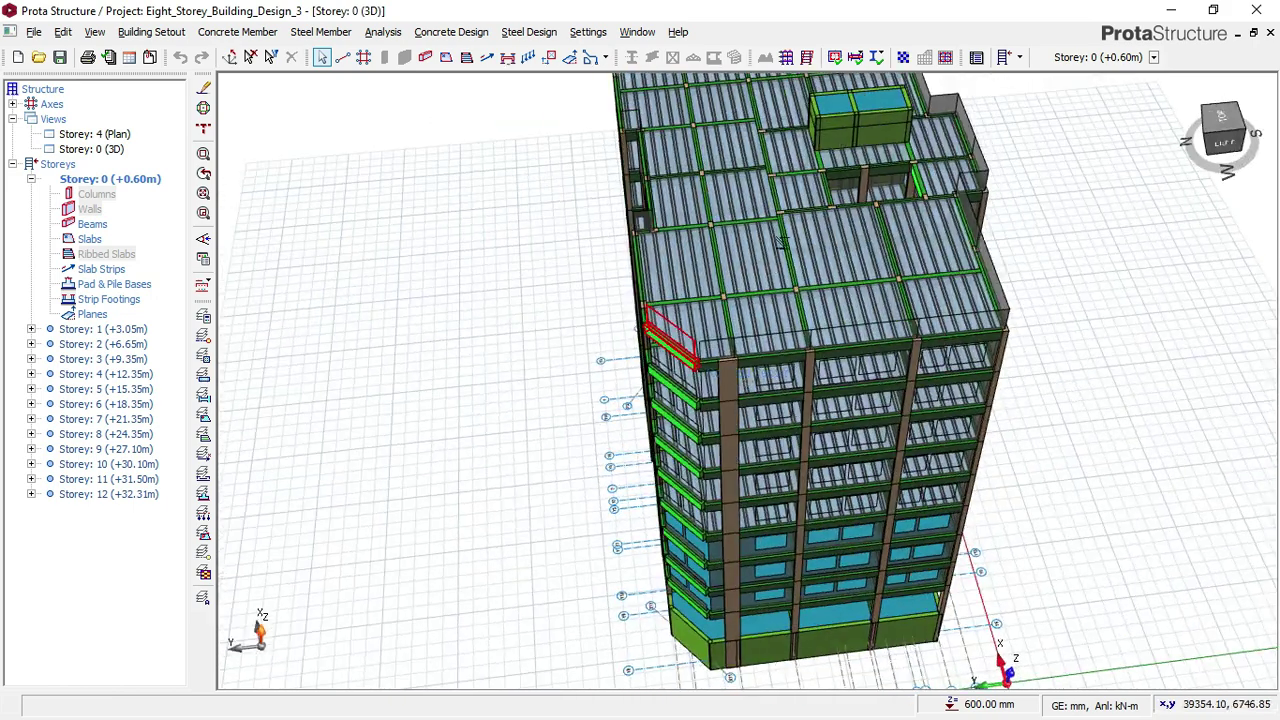
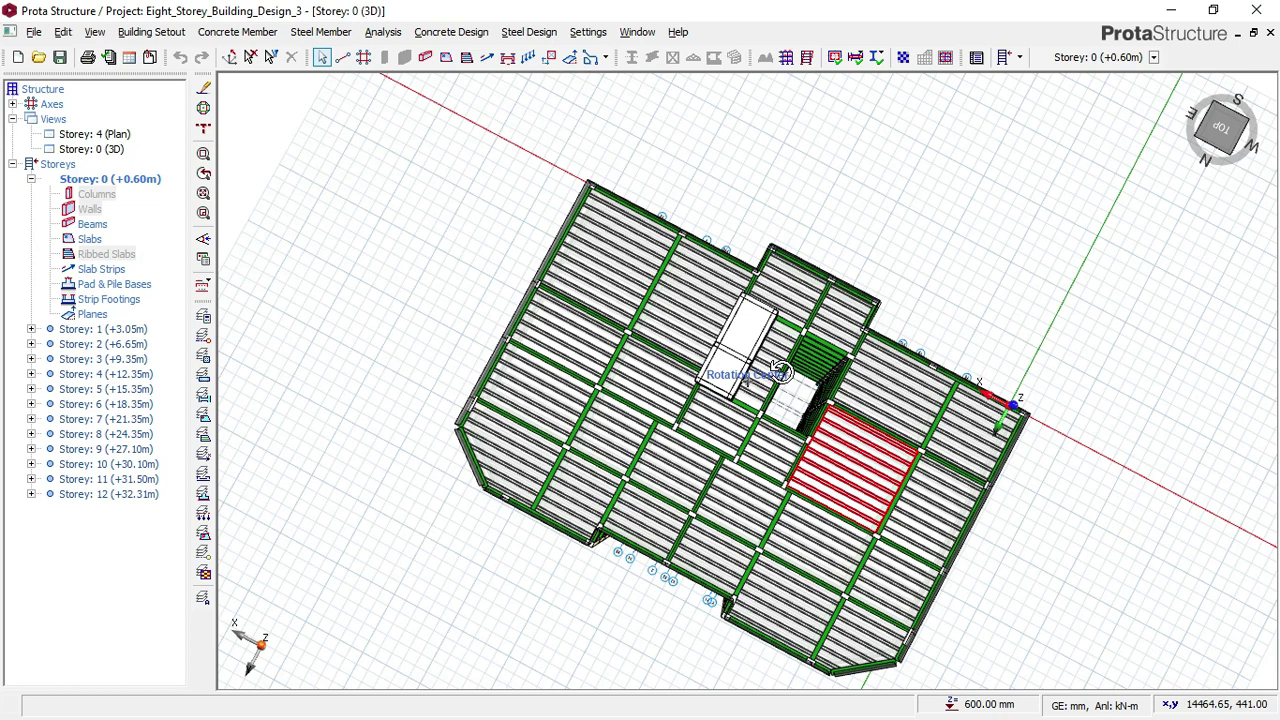
Step: Examine the ribbed roof slabs and rooftop core from above, and the back and left facades down to the base
{"action": "middle_click_drag", "start_coordinate": [781, 371], "coordinate": [726, 291]}
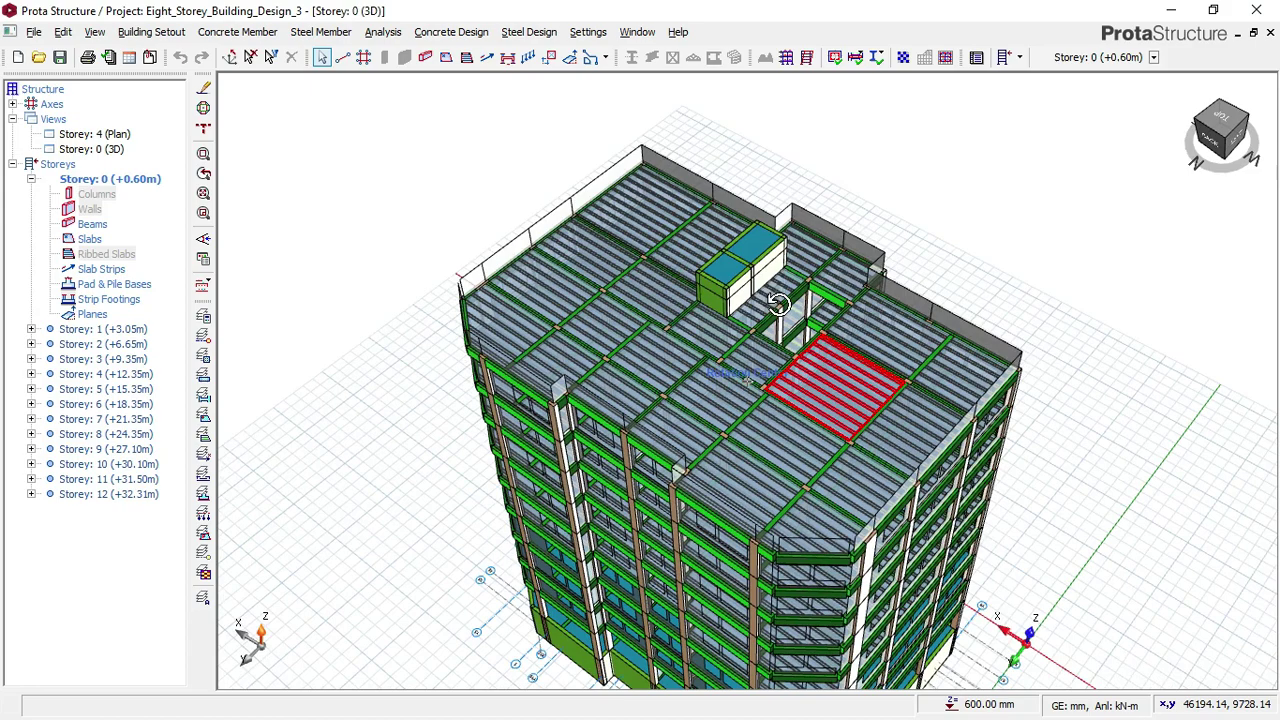
{"action": "mouse_move", "coordinate": [795, 310]}
{"action": "middle_mouse_down"}
{"action": "mouse_move", "coordinate": [855, 318]}
{"action": "mouse_move", "coordinate": [860, 353]}
{"action": "mouse_move", "coordinate": [811, 346]}
{"action": "mouse_move", "coordinate": [791, 295]}
{"action": "middle_mouse_up"}
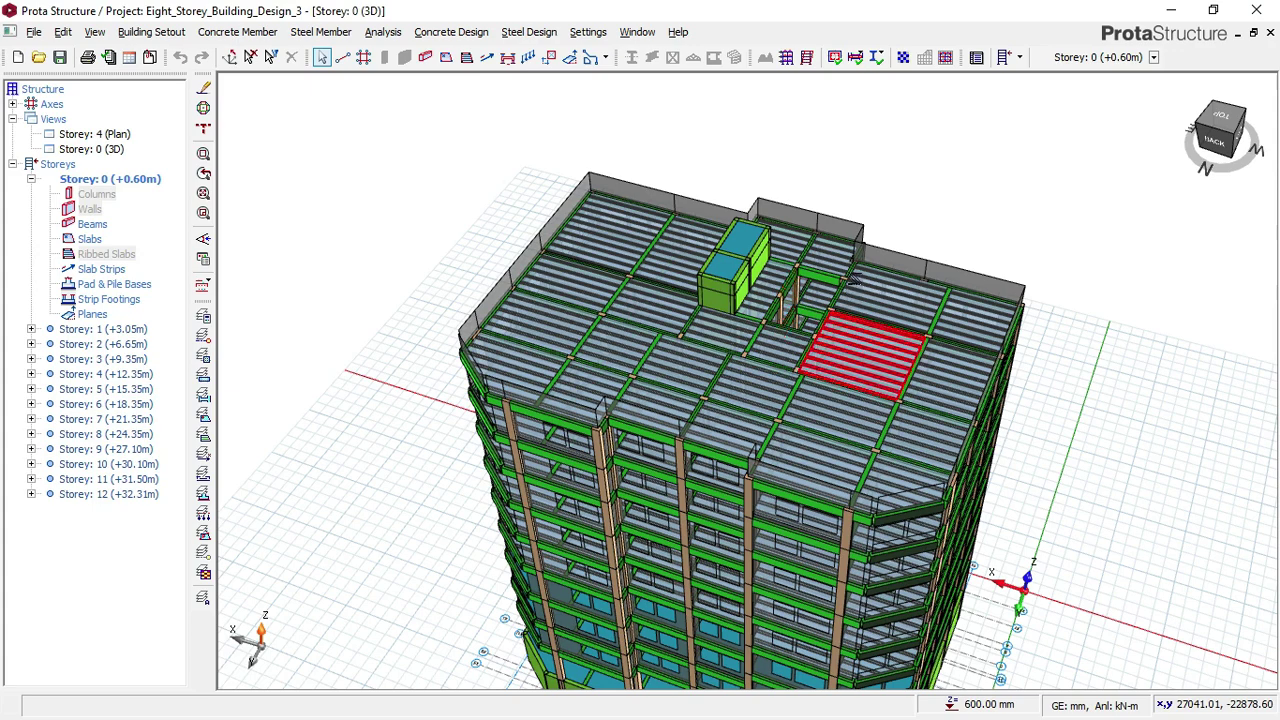
{"action": "middle_click_drag", "start_coordinate": [829, 216], "coordinate": [816, 204]}
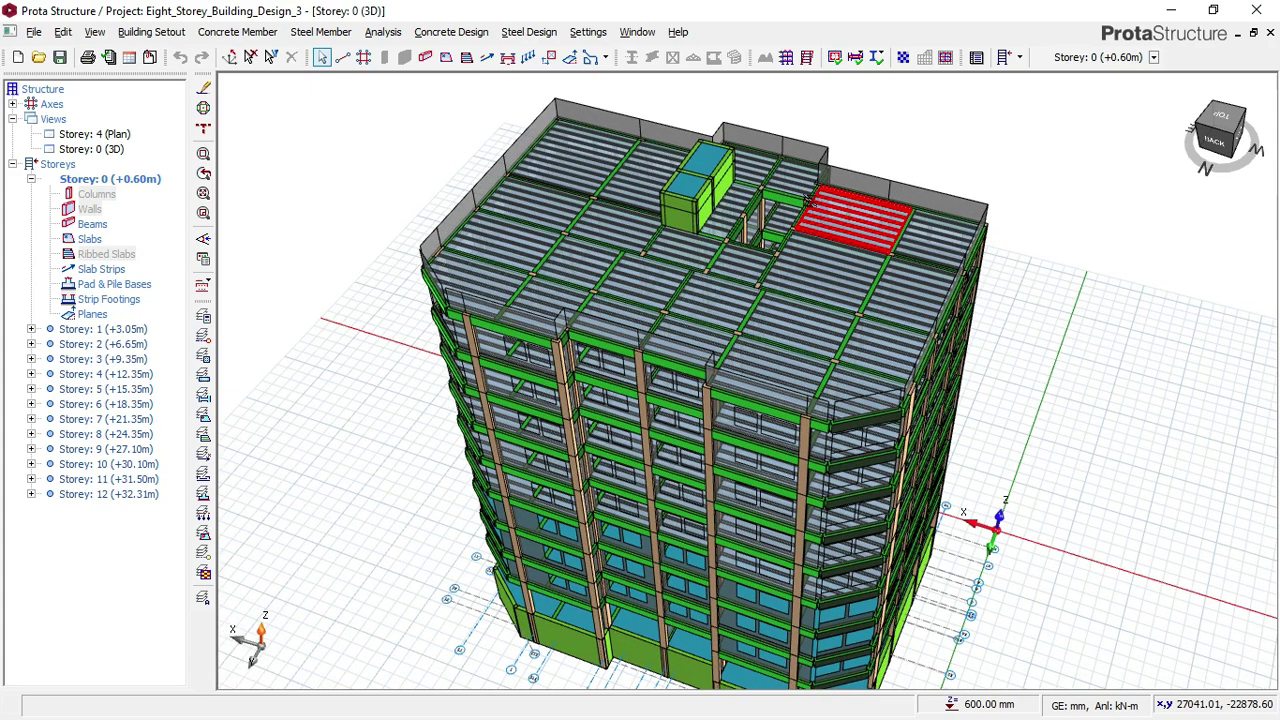
{"action": "middle_click_drag", "start_coordinate": [760, 398], "coordinate": [743, 363]}
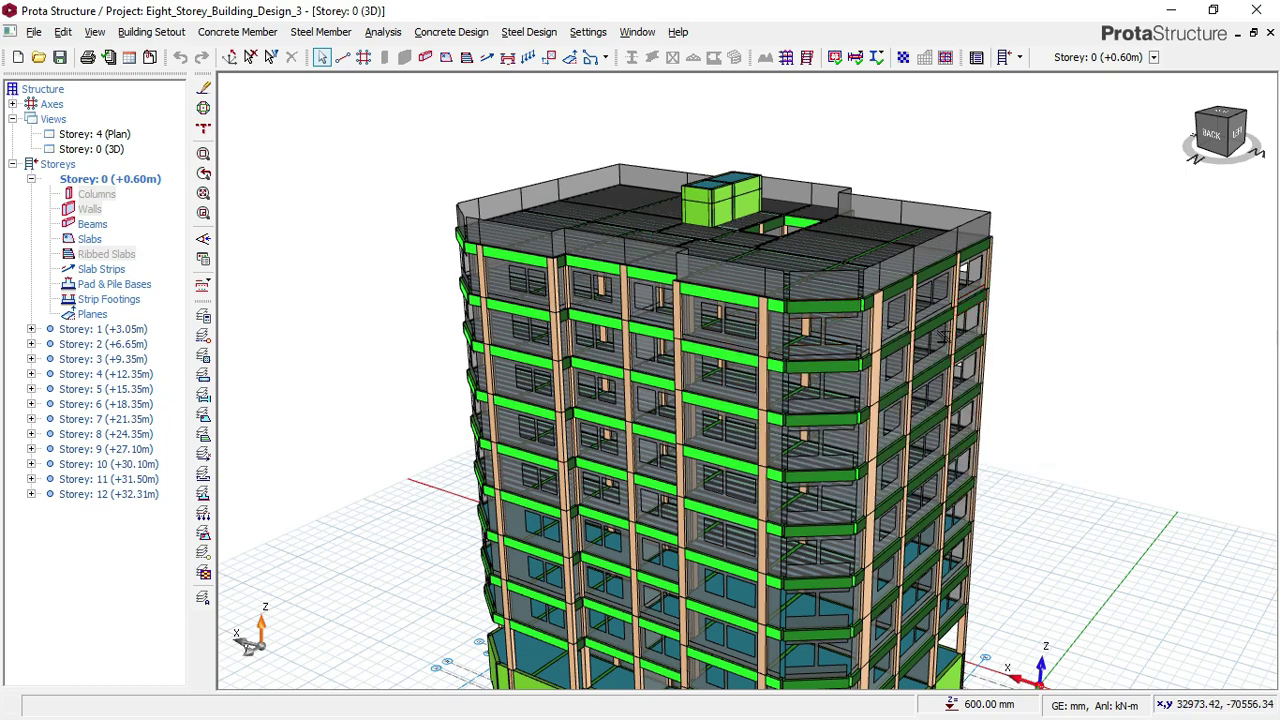
{"action": "middle_click_drag", "start_coordinate": [868, 358], "coordinate": [800, 268]}
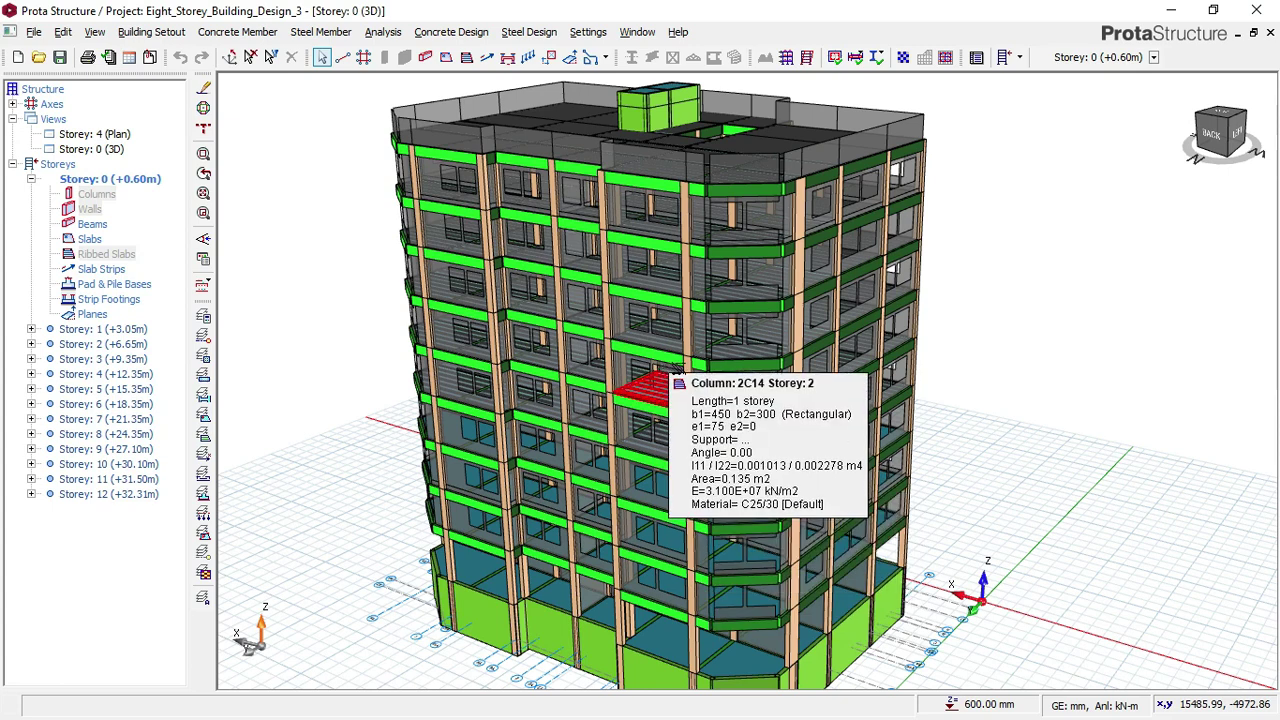
{"action": "scroll", "coordinate": [736, 380], "scroll_direction": "down", "scroll_amount": 2}
{"action": "middle_click_drag", "start_coordinate": [776, 382], "coordinate": [726, 380]}
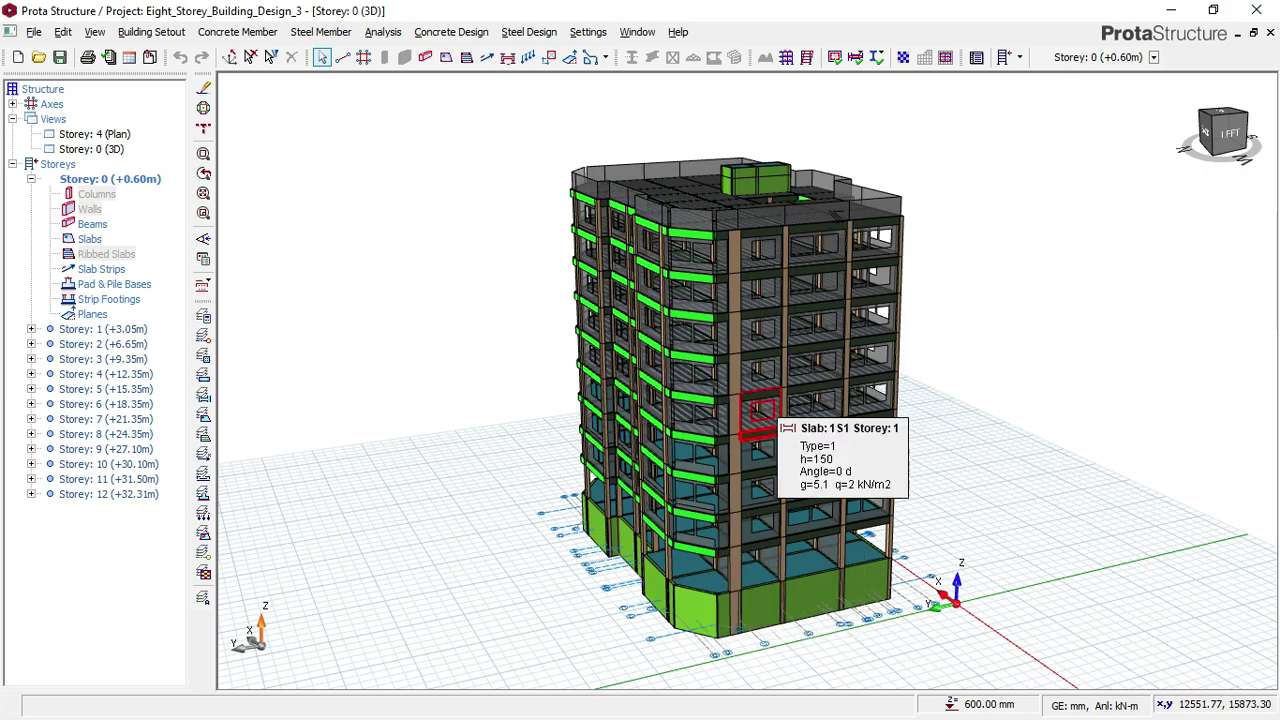
{"action": "scroll", "coordinate": [942, 221], "scroll_direction": "up", "scroll_amount": 2}
{"action": "mouse_move", "coordinate": [935, 223]}
{"action": "middle_mouse_down"}
{"action": "mouse_move", "coordinate": [843, 234]}
{"action": "mouse_move", "coordinate": [679, 222]}
{"action": "mouse_move", "coordinate": [651, 244]}
{"action": "mouse_move", "coordinate": [766, 253]}
{"action": "mouse_move", "coordinate": [931, 240]}
{"action": "middle_mouse_up"}
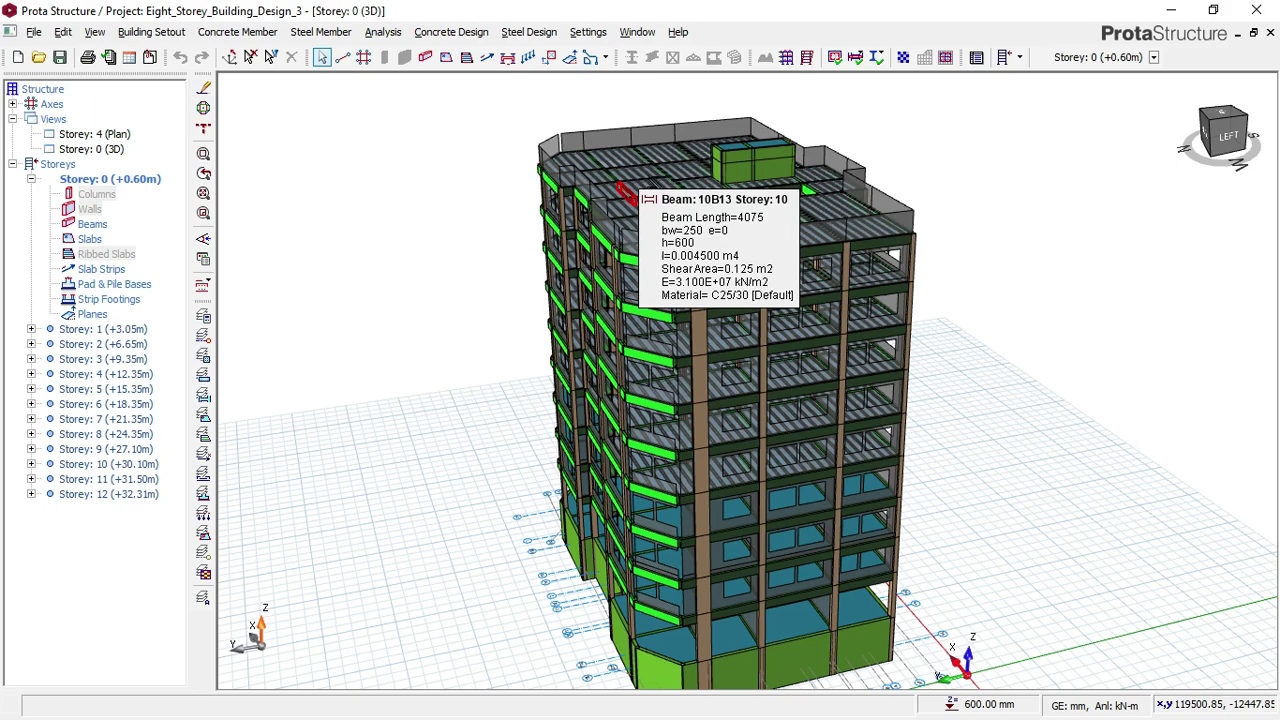
{"action": "scroll", "coordinate": [752, 172], "scroll_direction": "up", "scroll_amount": 2}
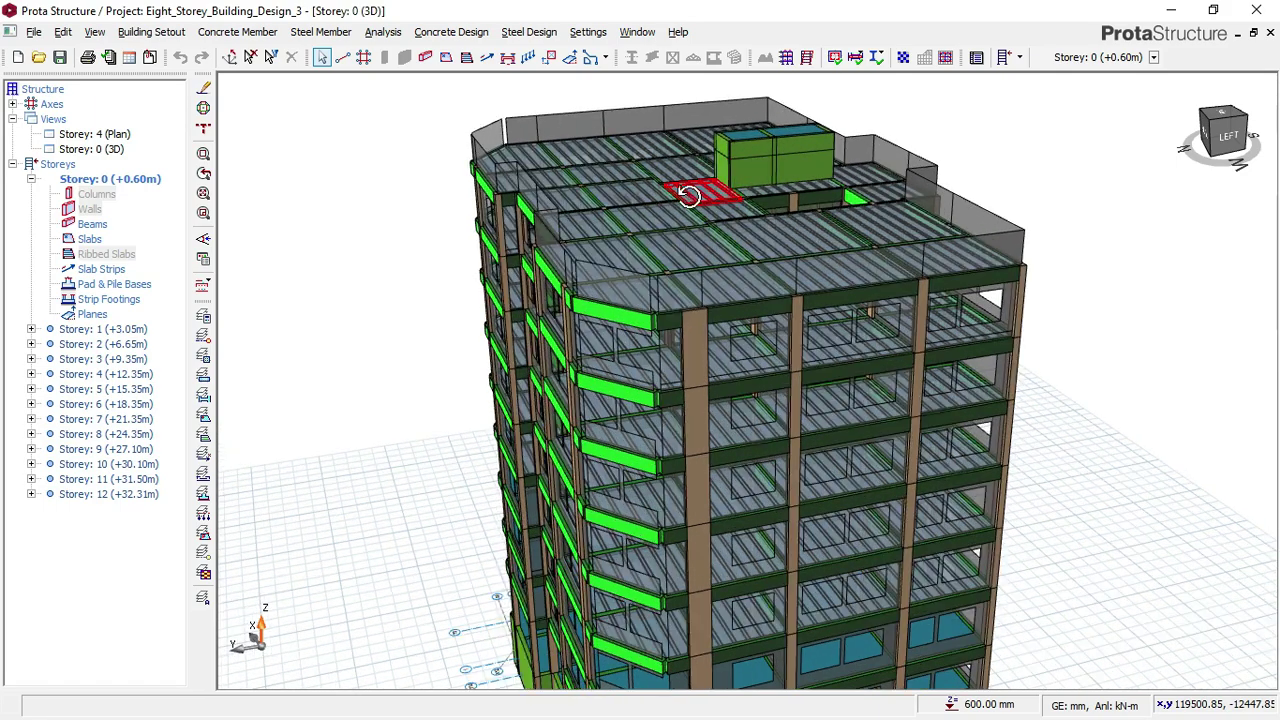
{"action": "middle_click_drag", "start_coordinate": [694, 221], "coordinate": [719, 201]}
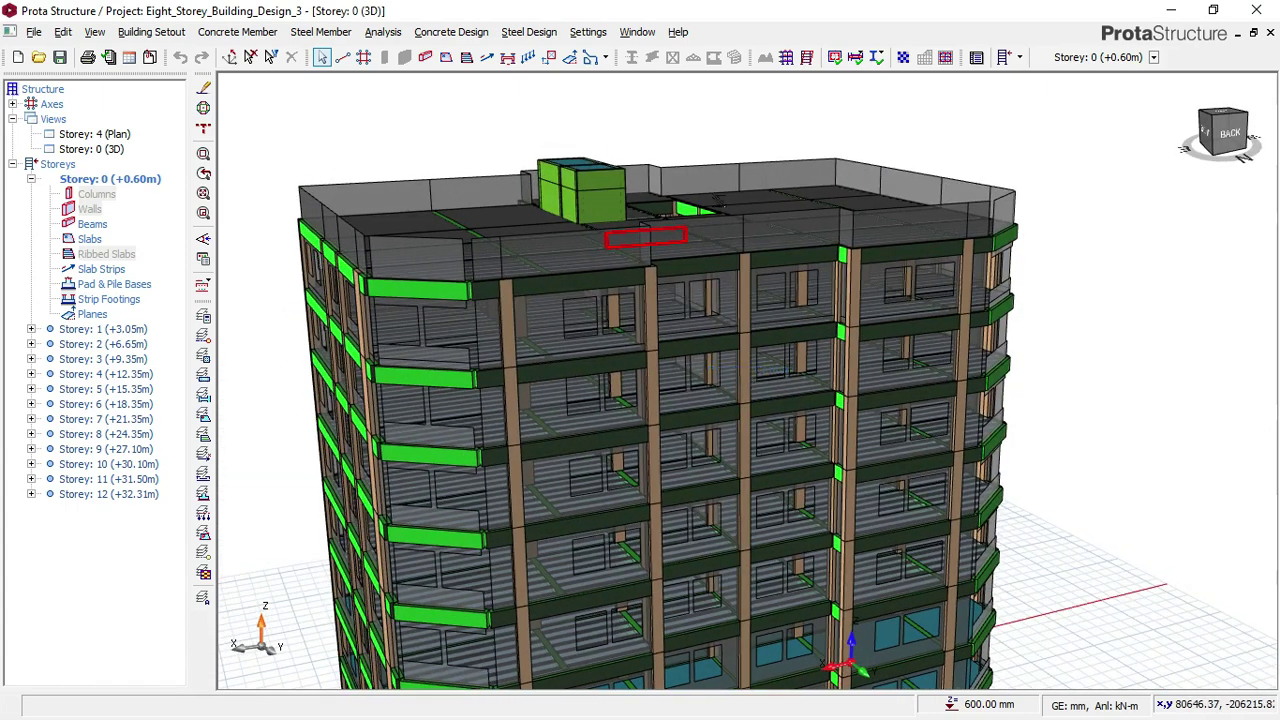
Step: Examine the back facade's beams and walls, checking Storey 3 edge beams and the Storey 9 and 10 beams around the chamfered corner
{"action": "scroll", "coordinate": [719, 195], "scroll_direction": "down", "scroll_amount": 3}
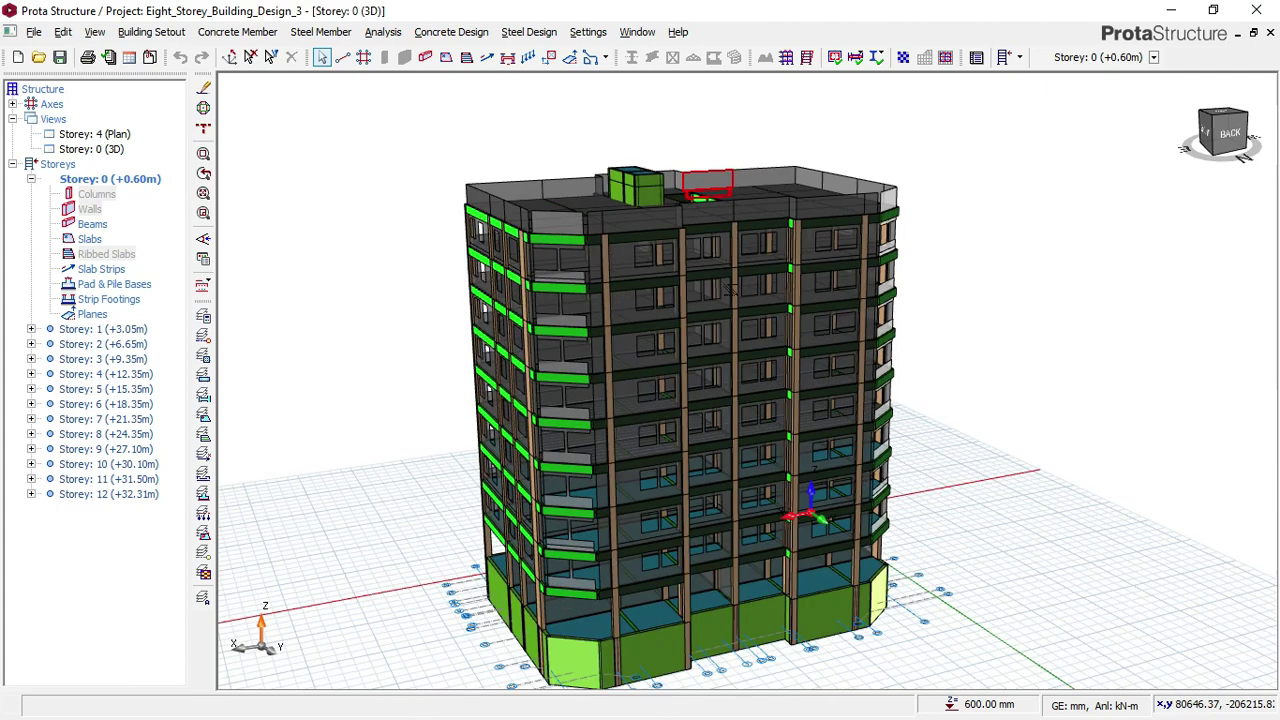
{"action": "scroll", "coordinate": [655, 400], "scroll_direction": "up", "scroll_amount": 3}
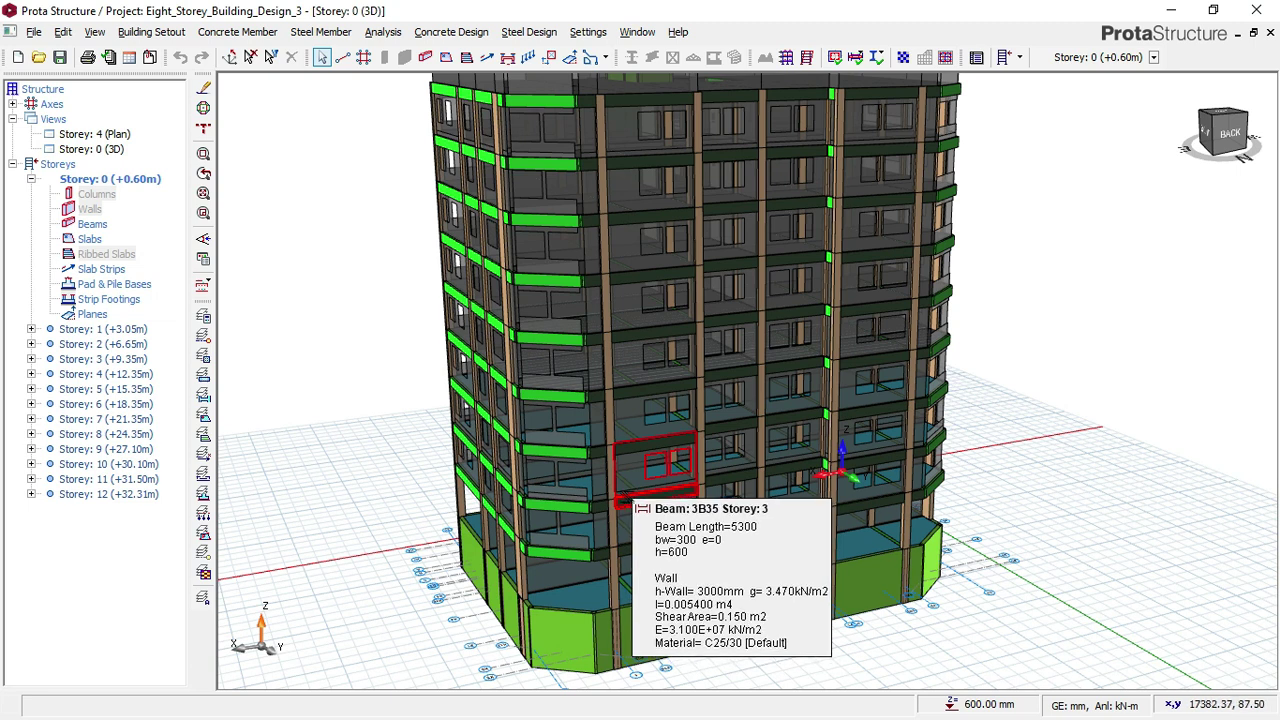
{"action": "scroll", "coordinate": [619, 501], "scroll_direction": "down", "scroll_amount": 2}
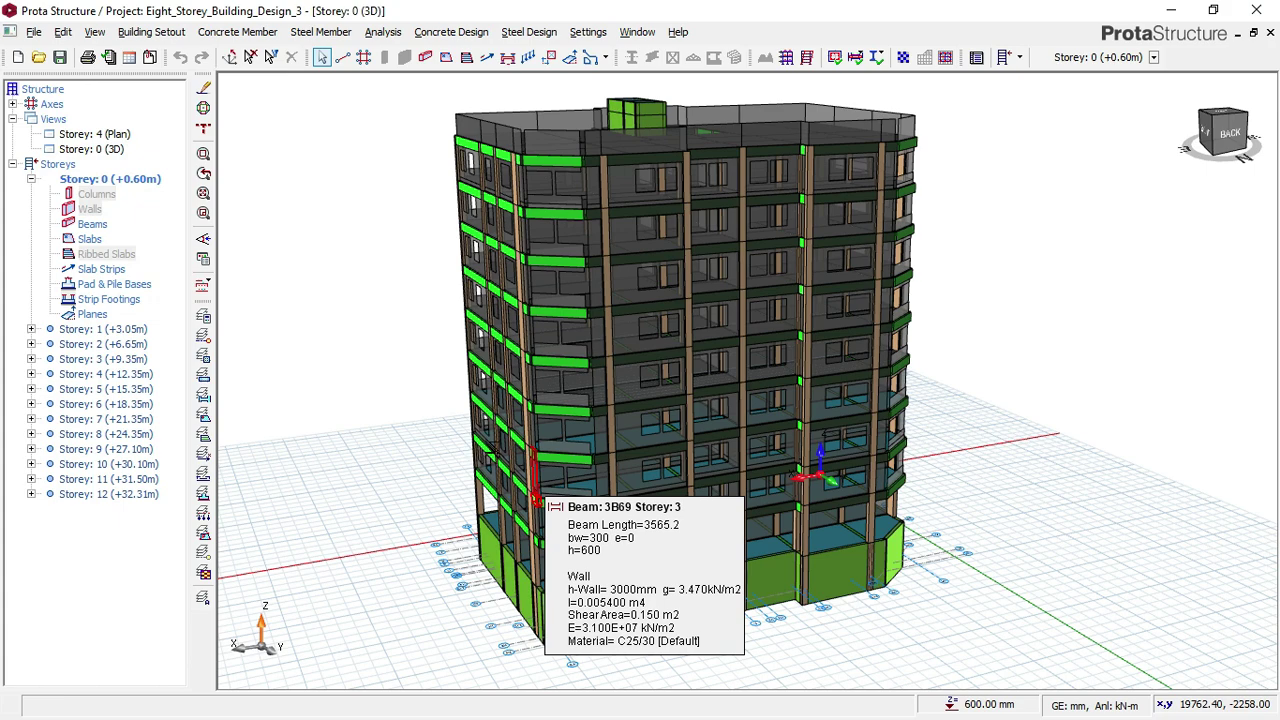
{"action": "middle_click_drag", "start_coordinate": [492, 446], "coordinate": [1058, 445]}
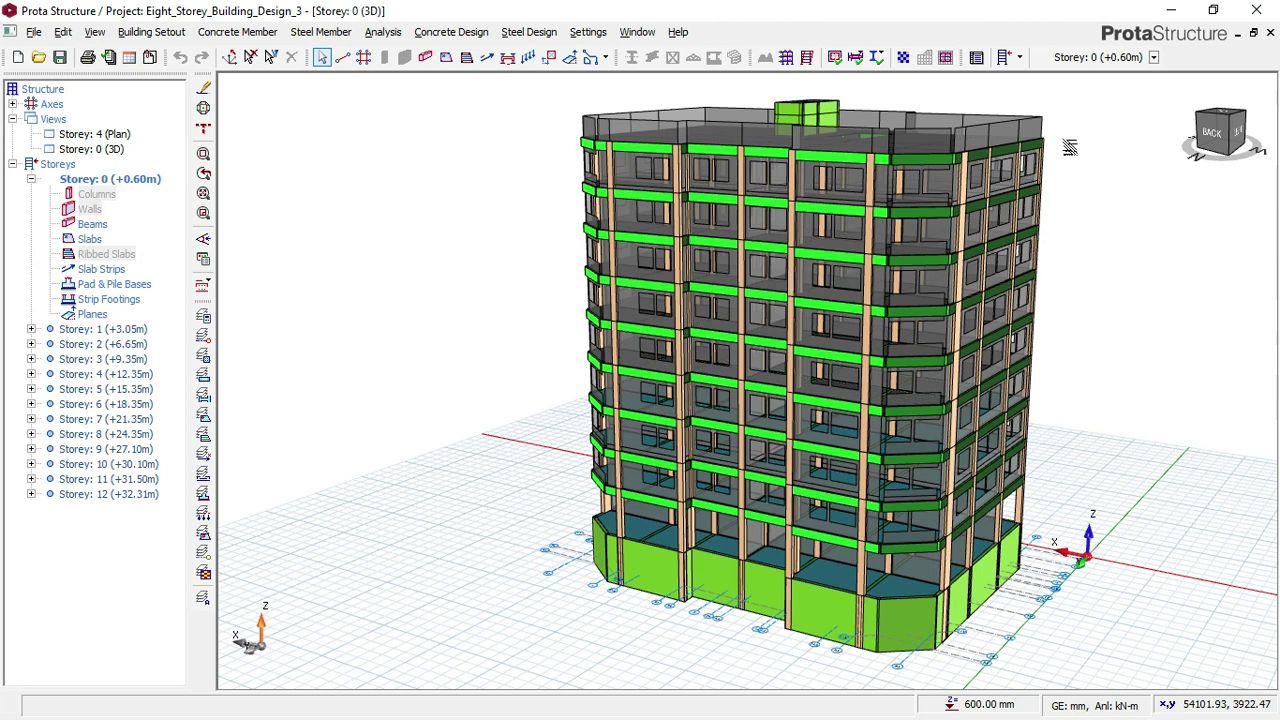
{"action": "scroll", "coordinate": [1069, 147], "scroll_direction": "up", "scroll_amount": 2}
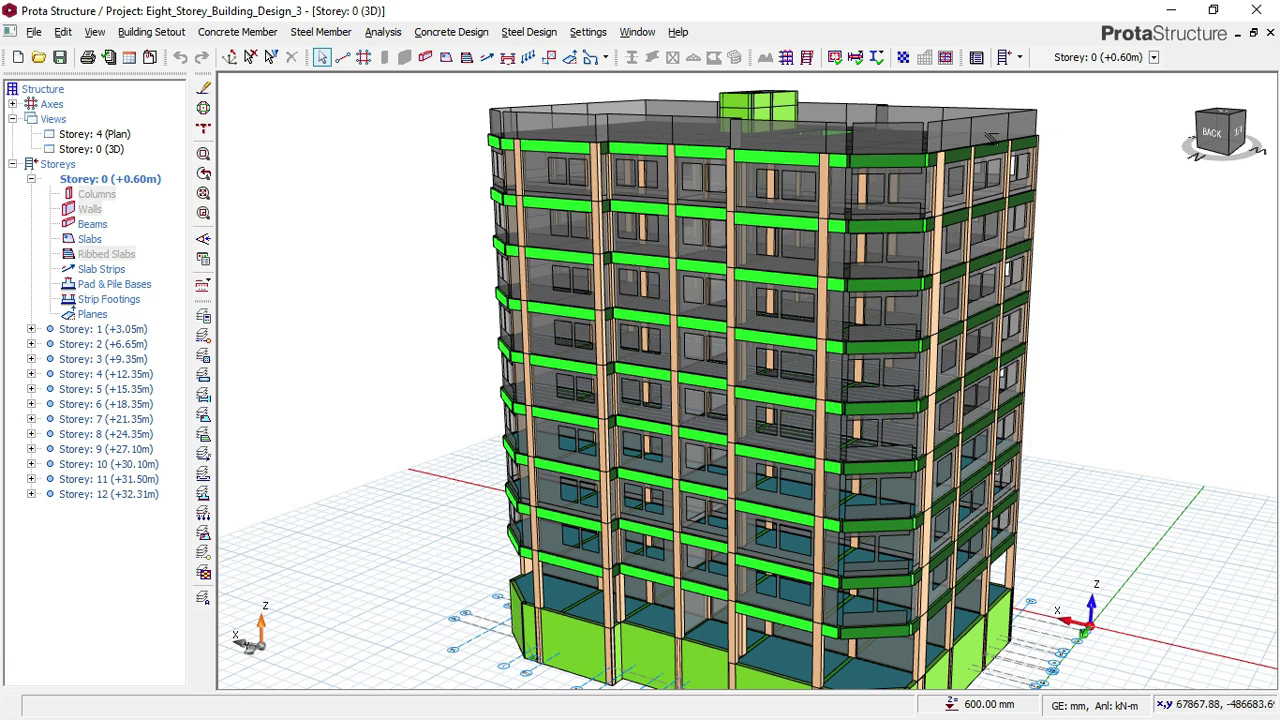
{"action": "mouse_move", "coordinate": [985, 137]}
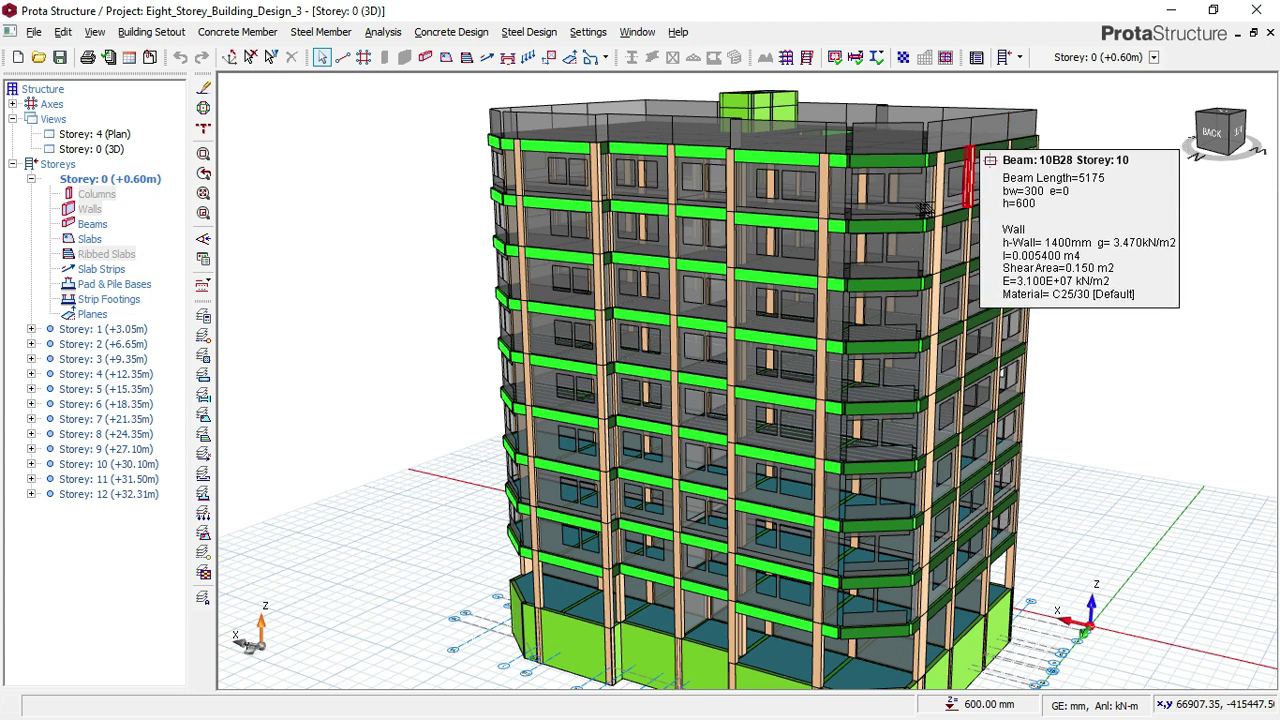
{"action": "mouse_move", "coordinate": [880, 196]}
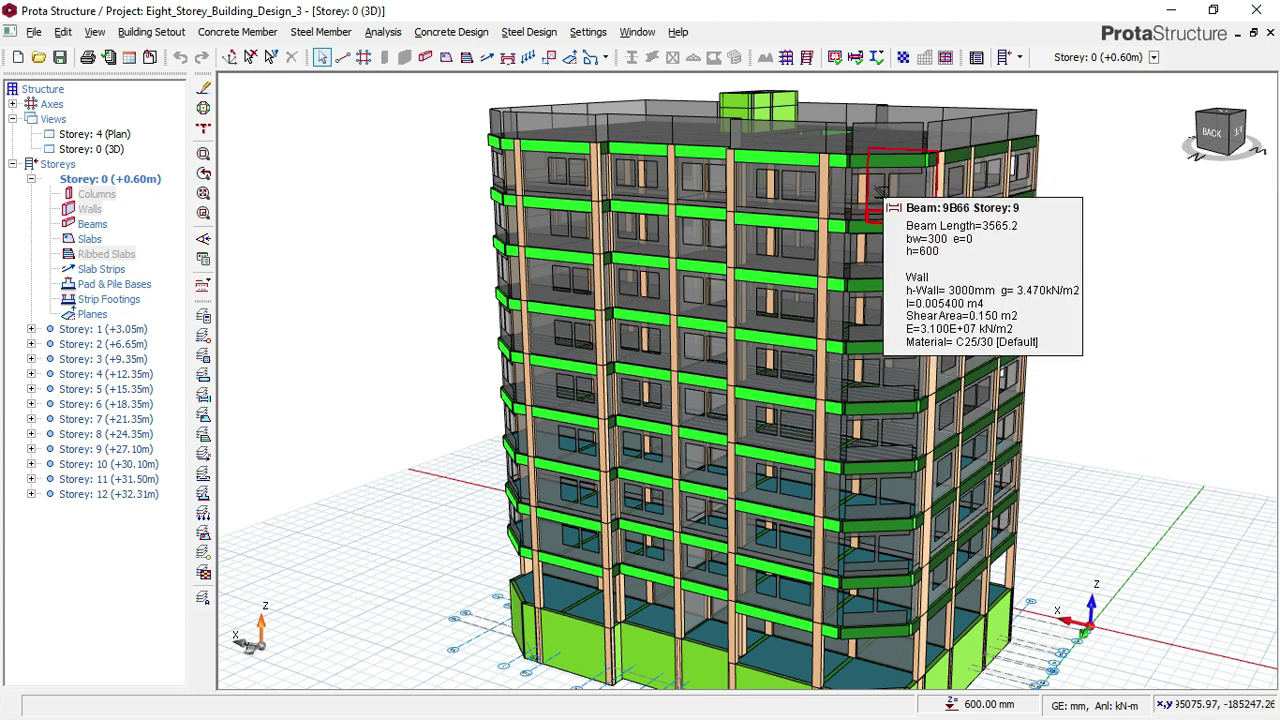
{"action": "mouse_move", "coordinate": [880, 196]}
{"action": "middle_mouse_down"}
{"action": "mouse_move", "coordinate": [885, 213]}
{"action": "mouse_move", "coordinate": [860, 208]}
{"action": "mouse_move", "coordinate": [951, 195]}
{"action": "middle_mouse_up"}
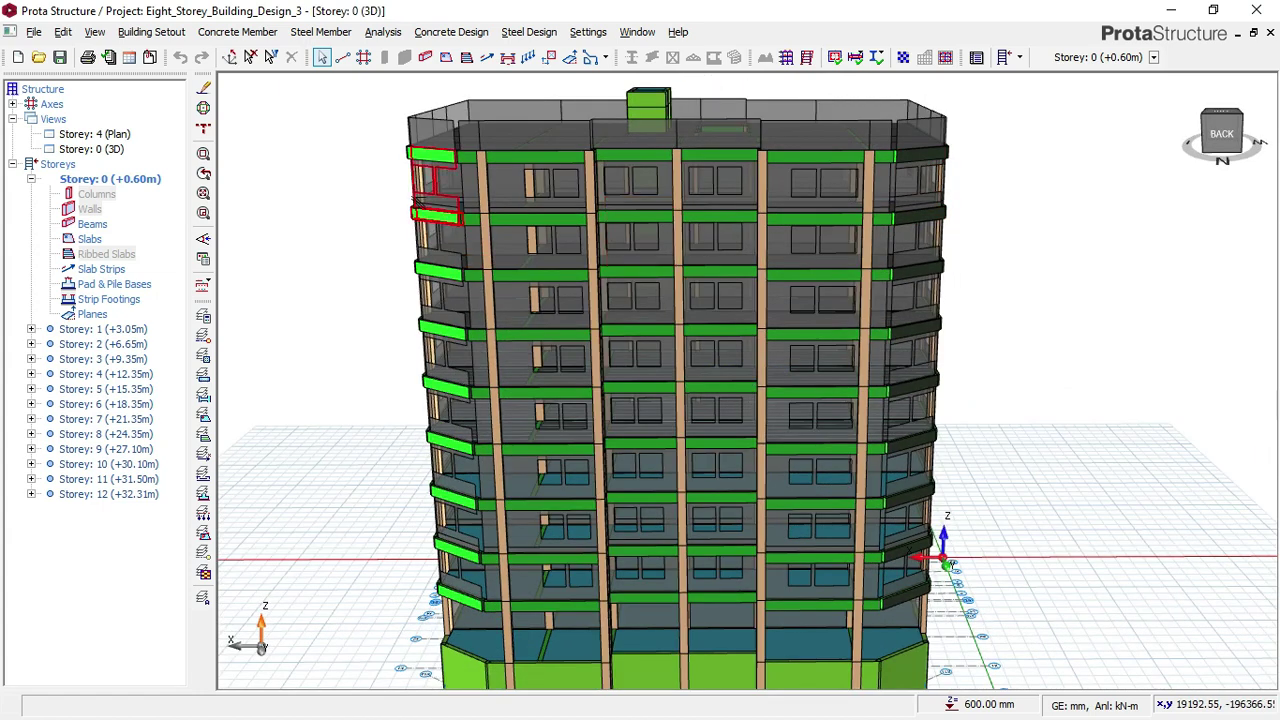
{"action": "mouse_move", "coordinate": [414, 209]}
{"action": "mouse_move", "coordinate": [928, 175]}
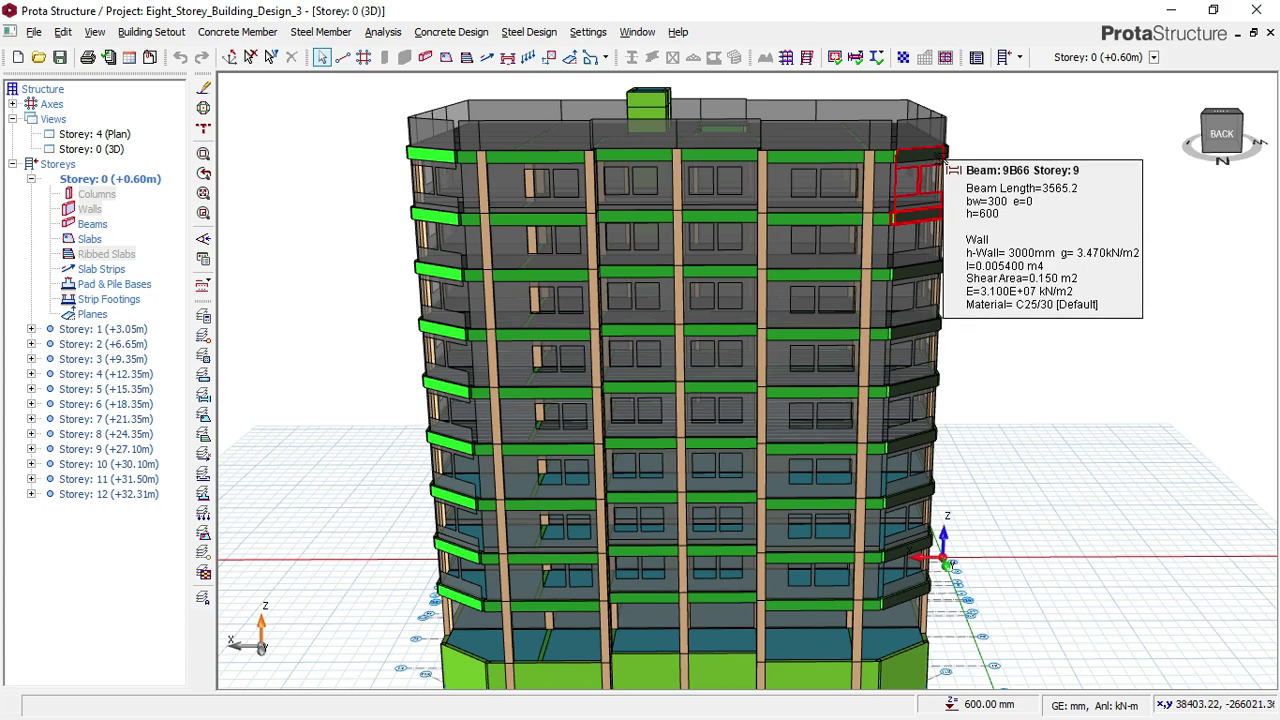
{"action": "middle_click_drag", "start_coordinate": [955, 150], "coordinate": [921, 220]}
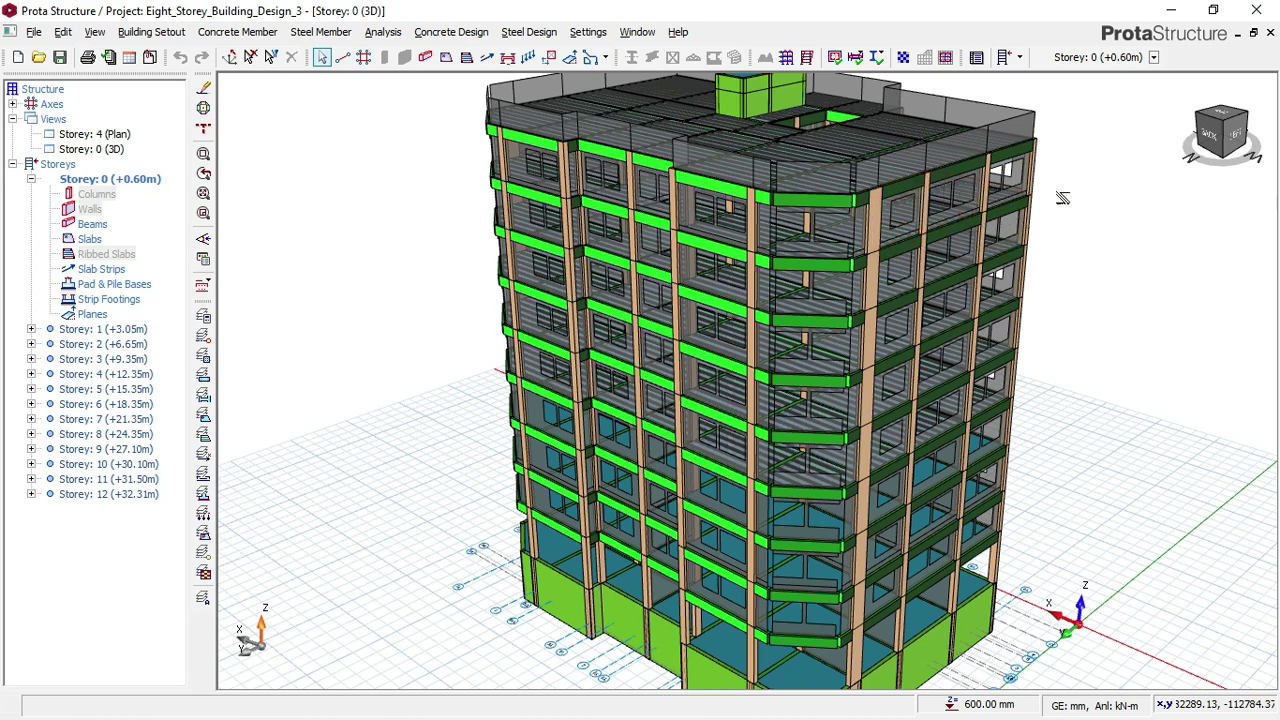
Step: Examine the left facade's edge beams and walls on Storeys 7, 9 and 10 and the wide corner column on Storeys 8 and 10
{"action": "middle_click_drag", "start_coordinate": [1012, 208], "coordinate": [952, 224]}
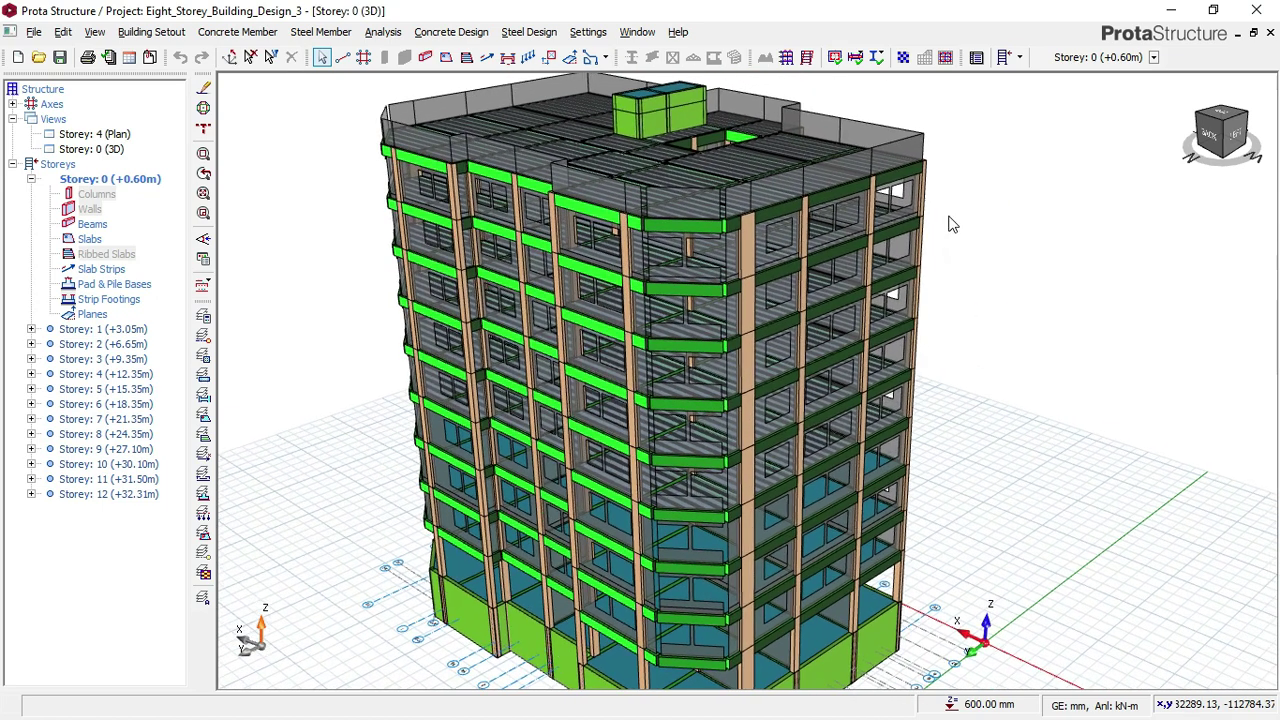
{"action": "mouse_move", "coordinate": [920, 206]}
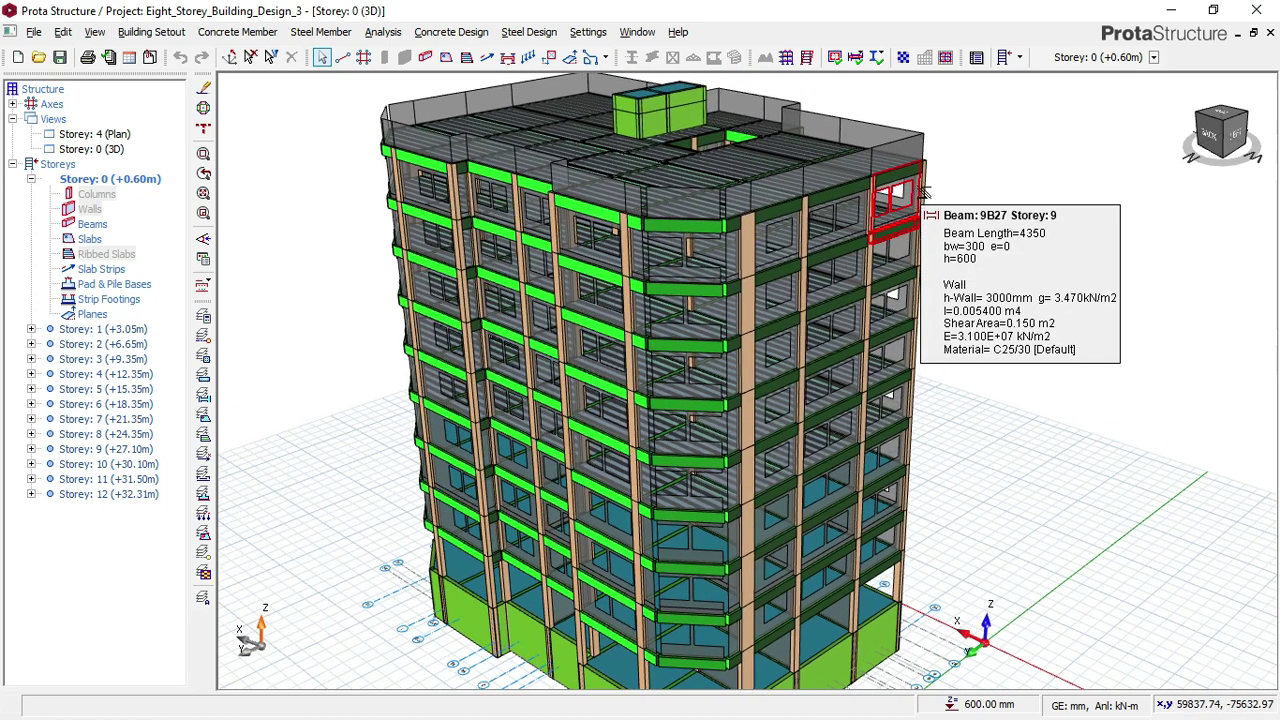
{"action": "scroll", "coordinate": [925, 192], "scroll_direction": "down", "scroll_amount": 1}
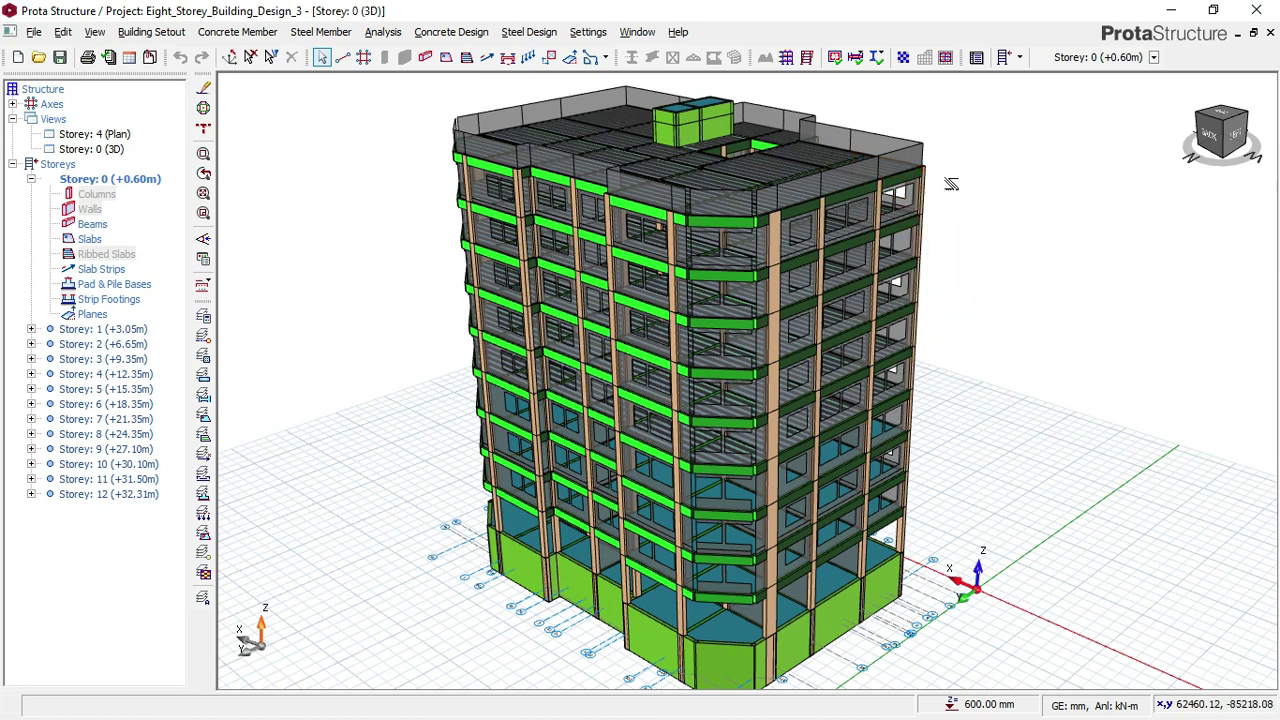
{"action": "scroll", "coordinate": [951, 184], "scroll_direction": "up", "scroll_amount": 2}
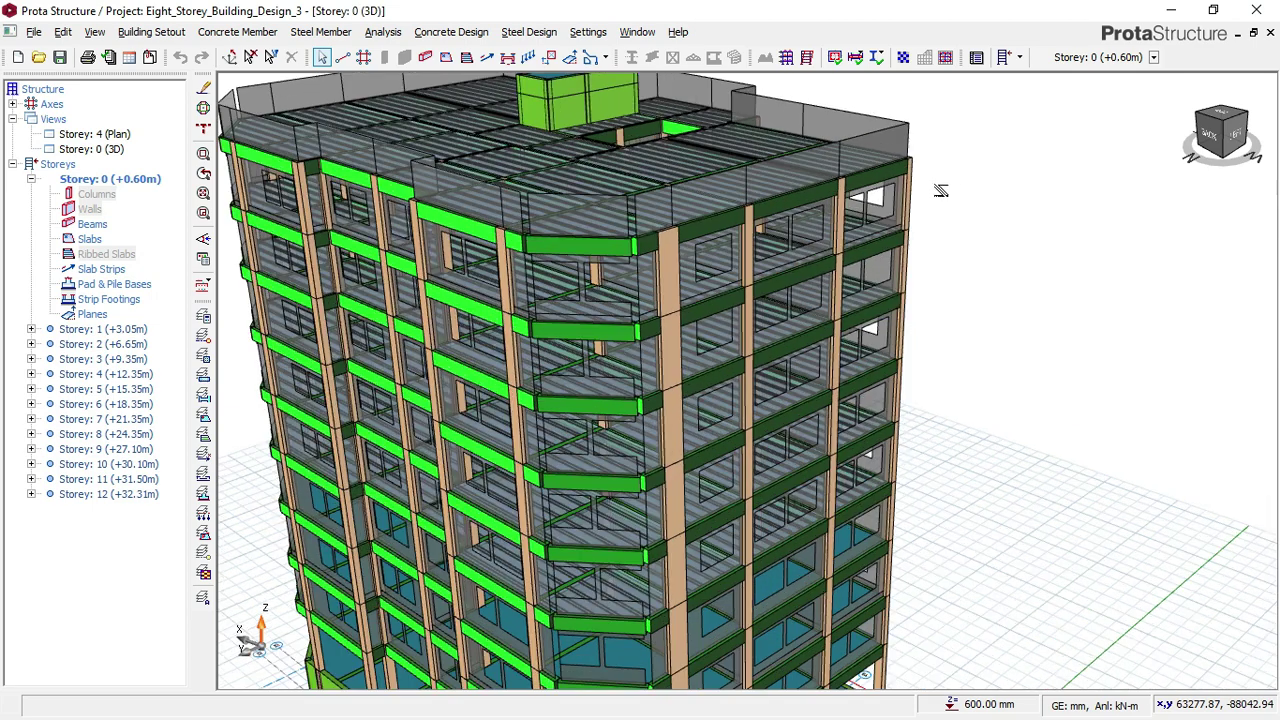
{"action": "middle_click_drag", "start_coordinate": [948, 183], "coordinate": [850, 178]}
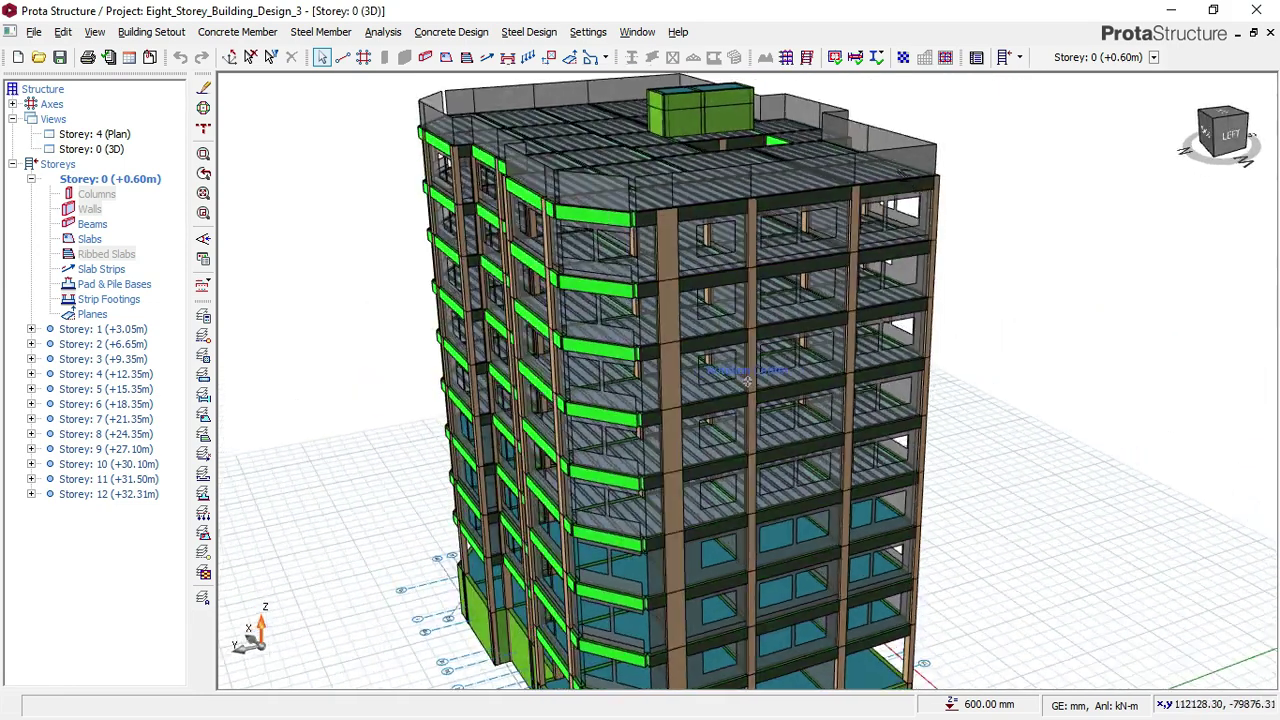
{"action": "mouse_move", "coordinate": [826, 187]}
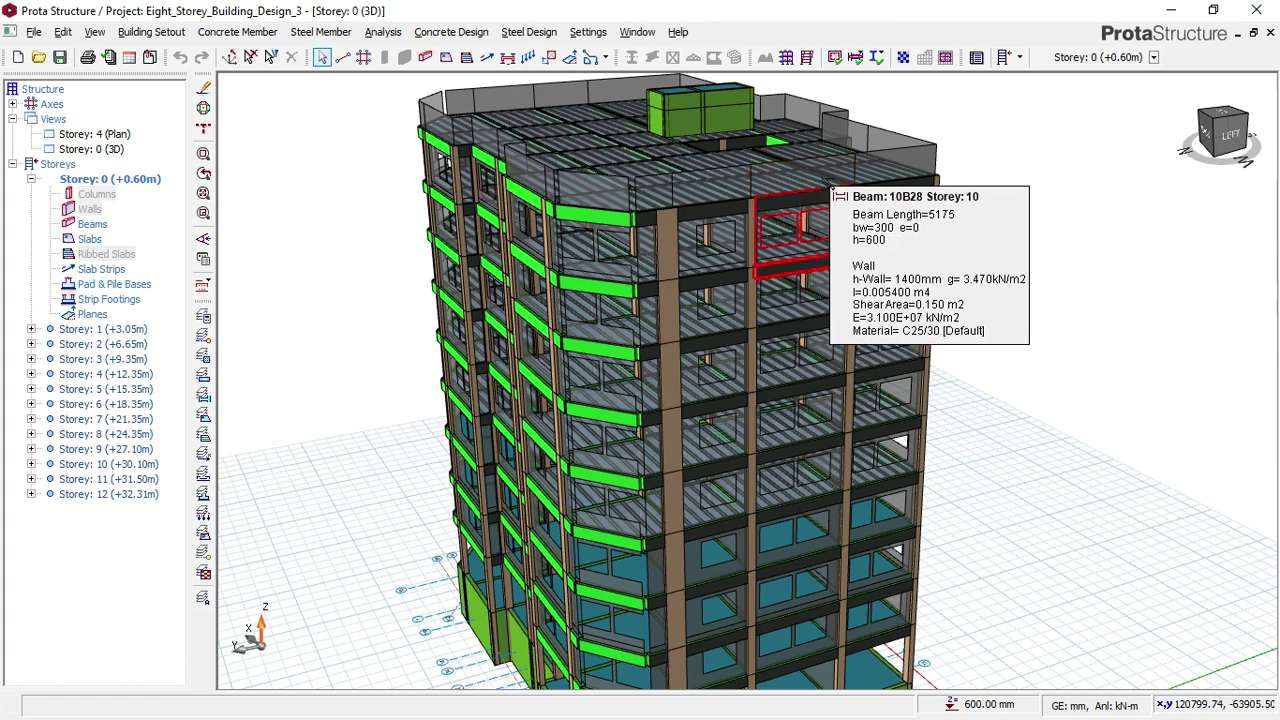
{"action": "mouse_move", "coordinate": [747, 213]}
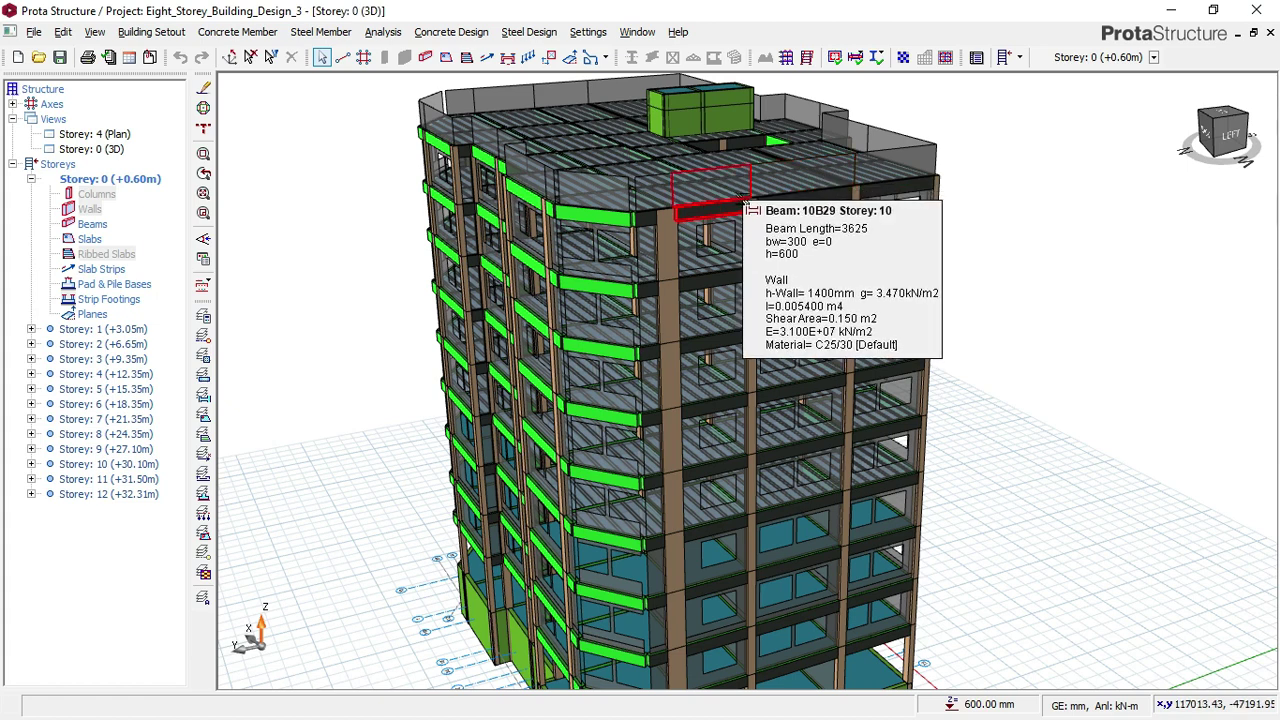
{"action": "scroll", "coordinate": [752, 236], "scroll_direction": "down", "scroll_amount": 1}
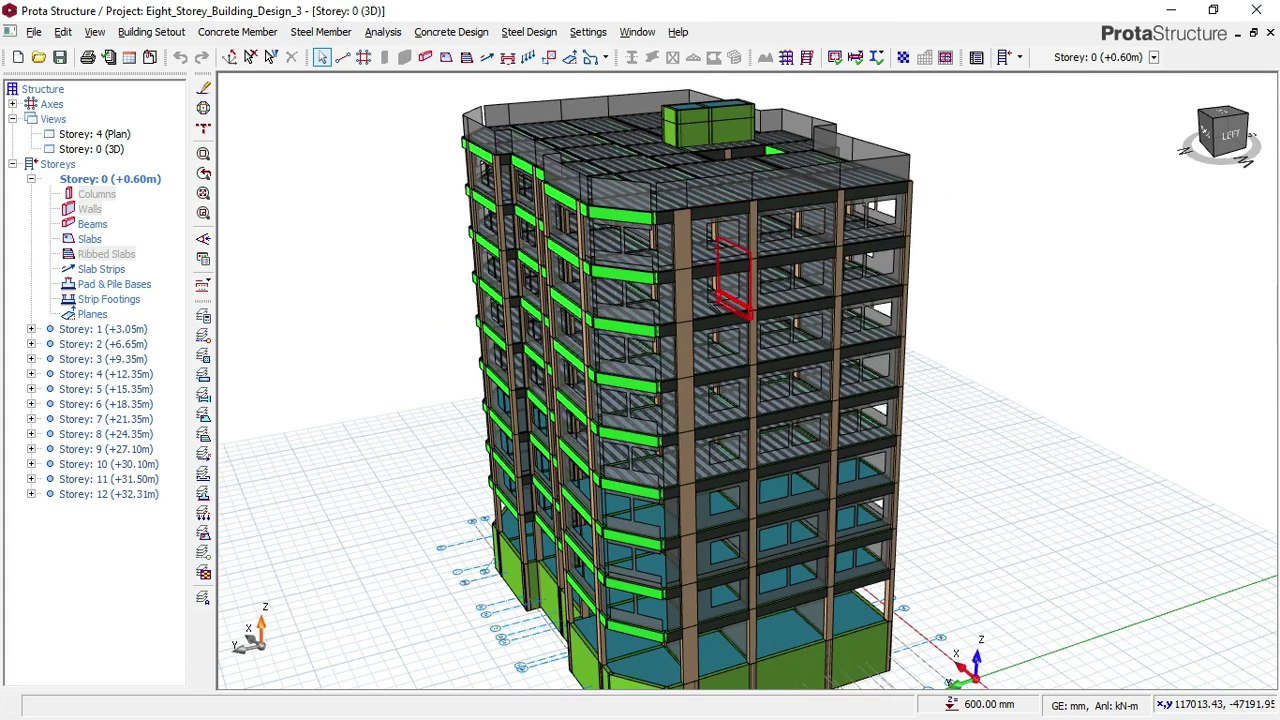
{"action": "mouse_move", "coordinate": [682, 341]}
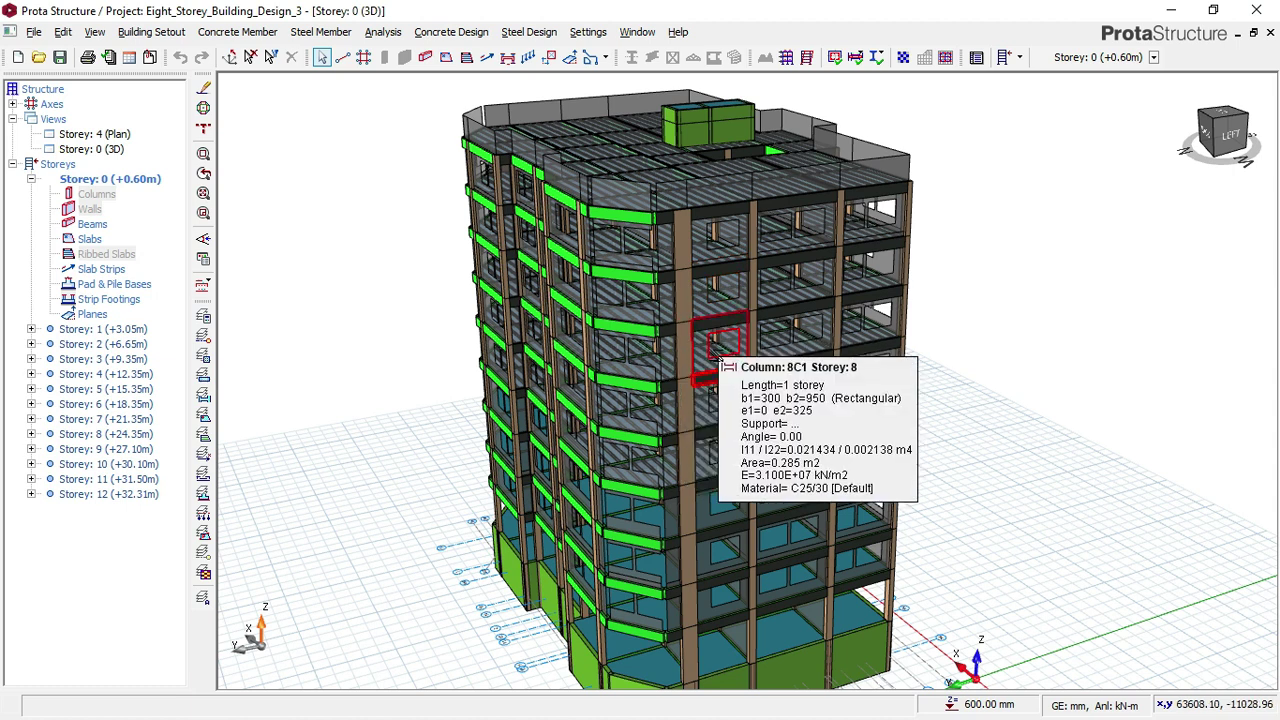
{"action": "mouse_move", "coordinate": [718, 357]}
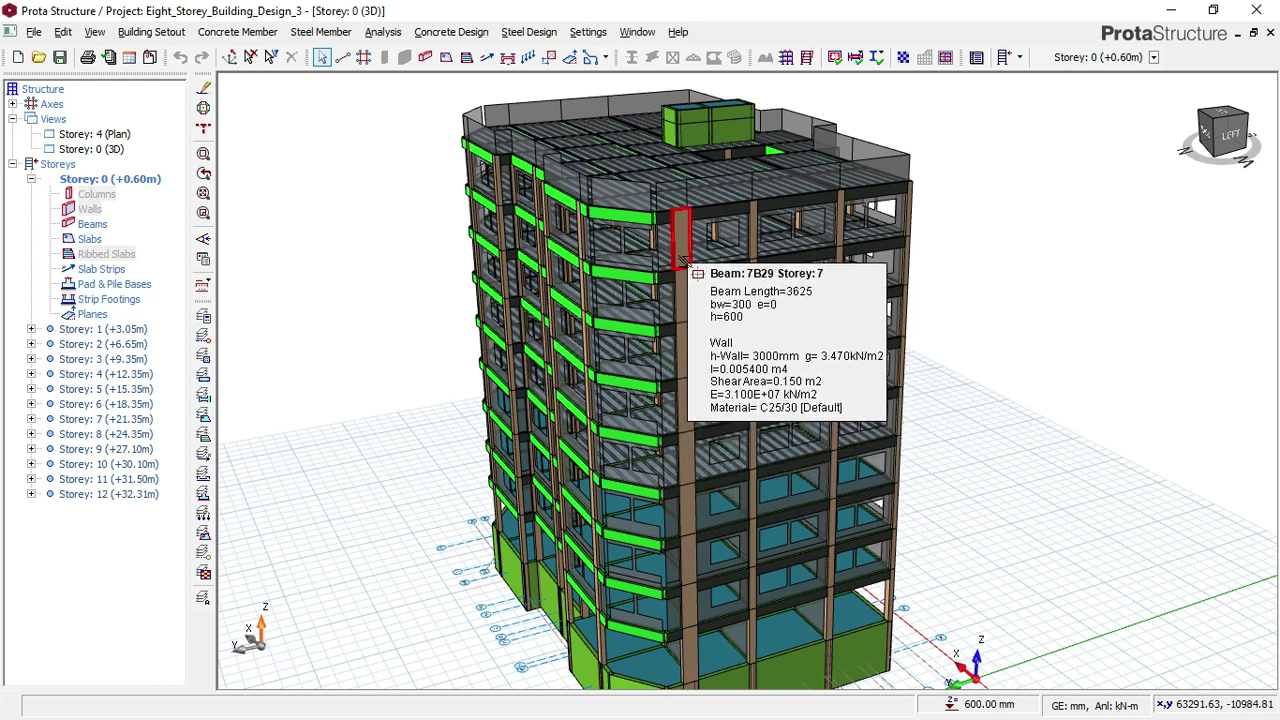
{"action": "mouse_move", "coordinate": [684, 261]}
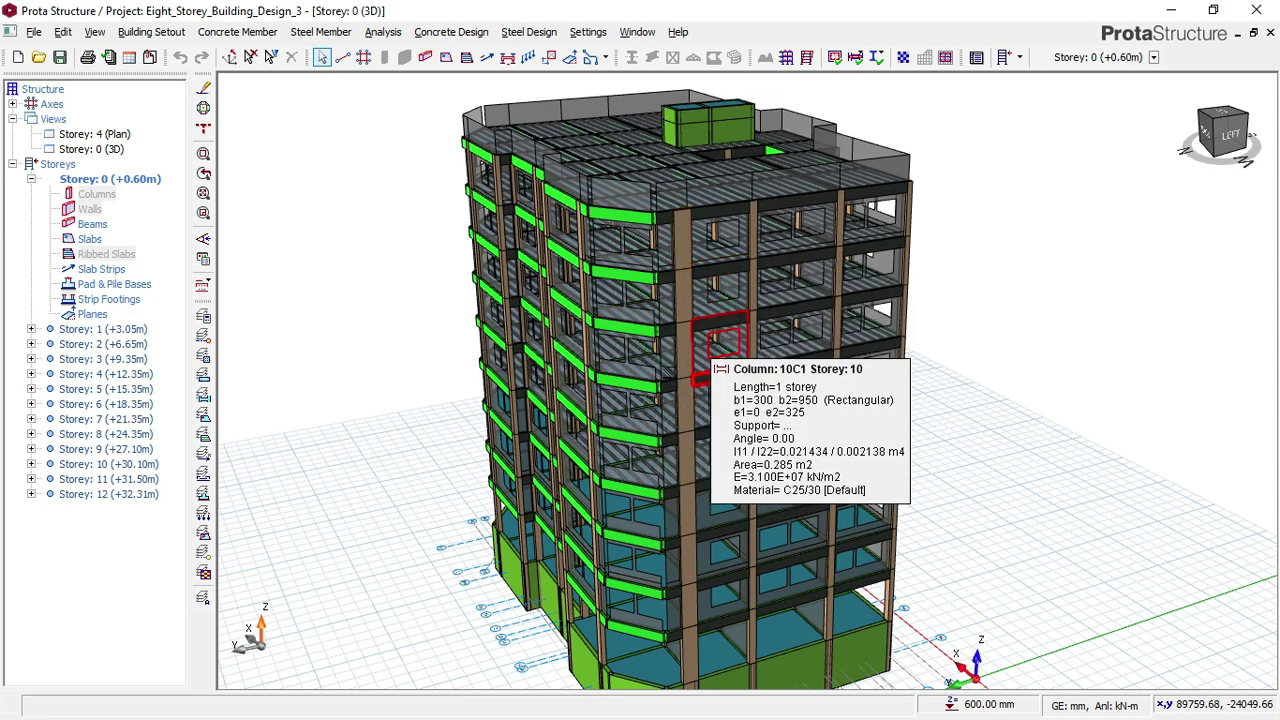
Step: Examine the roof parapet and the upper-storey facades from the back around to the right side of the building
{"action": "middle_click_drag", "start_coordinate": [666, 378], "coordinate": [761, 344]}
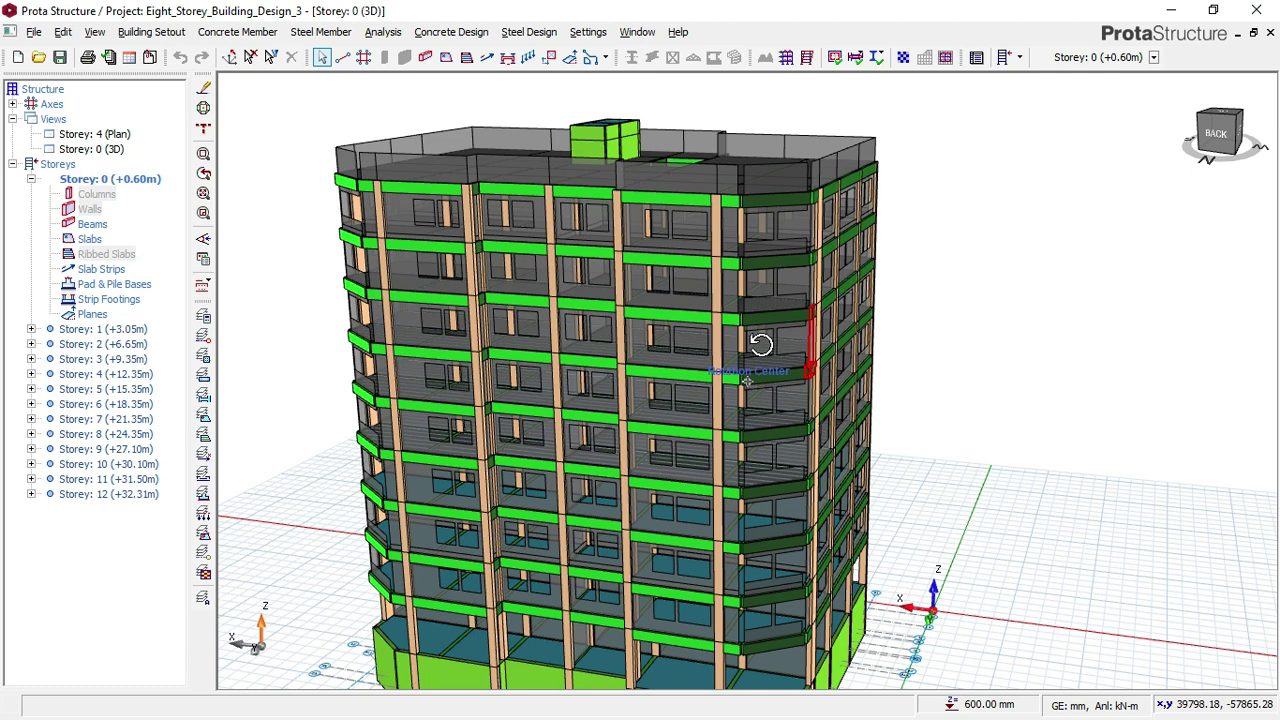
{"action": "middle_click_drag", "start_coordinate": [761, 345], "coordinate": [762, 345]}
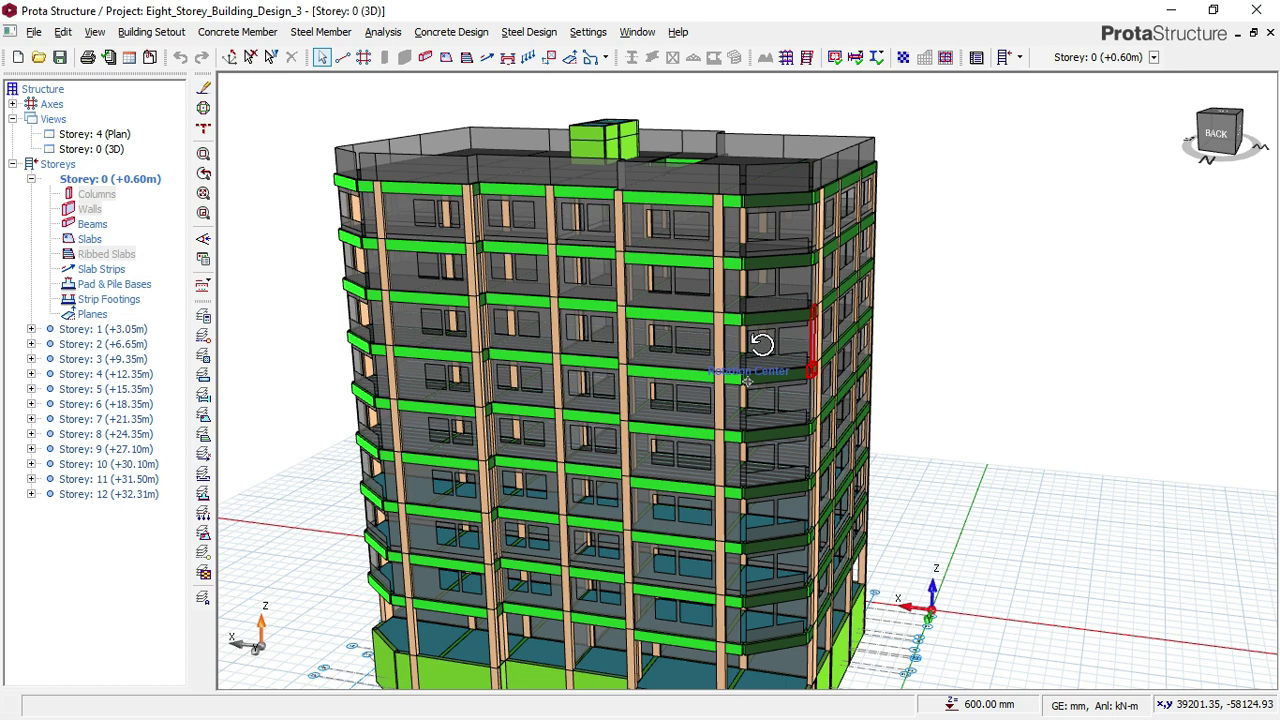
{"action": "middle_click_drag", "start_coordinate": [761, 344], "coordinate": [760, 344]}
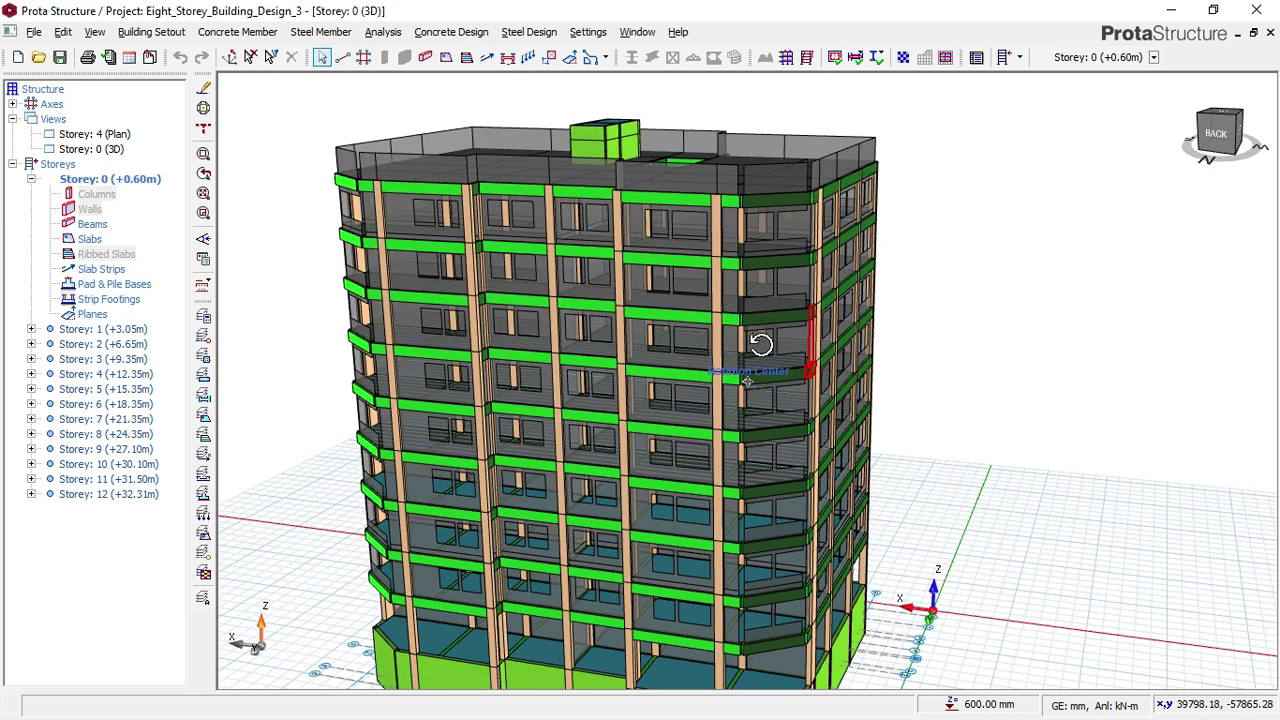
{"action": "middle_click_drag", "start_coordinate": [751, 360], "coordinate": [797, 361]}
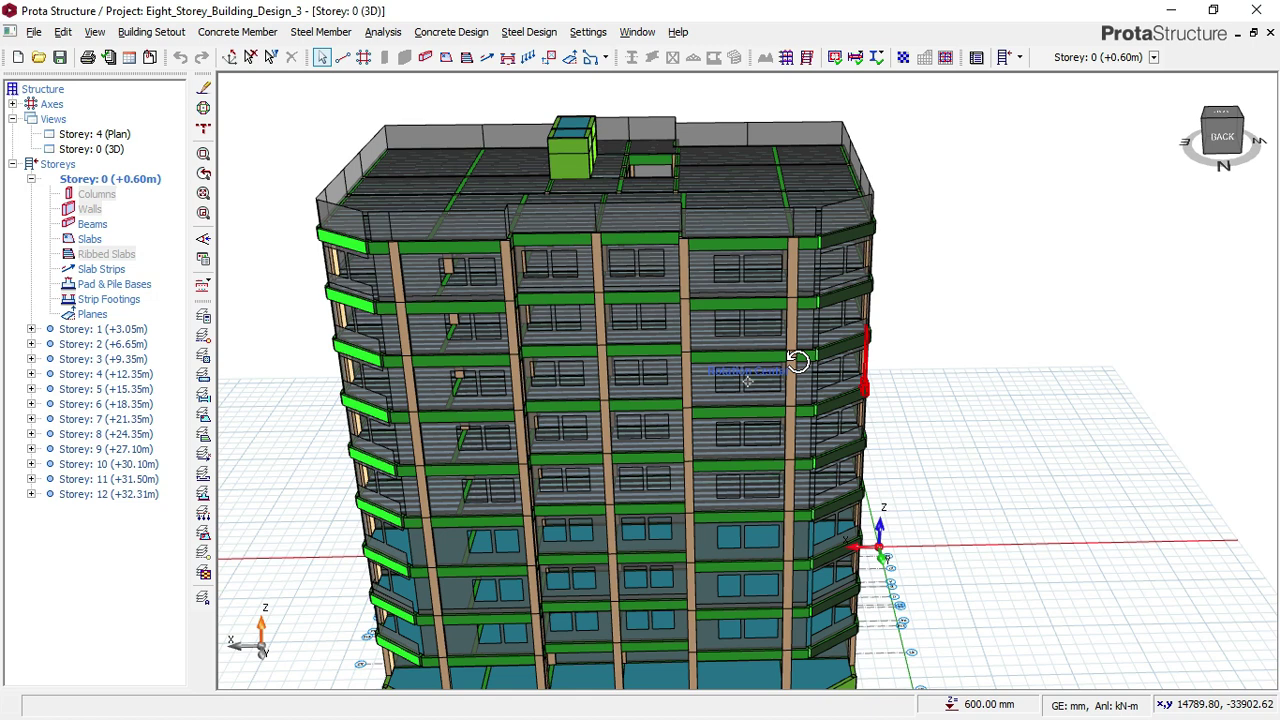
{"action": "middle_click_drag", "start_coordinate": [797, 361], "coordinate": [908, 358]}
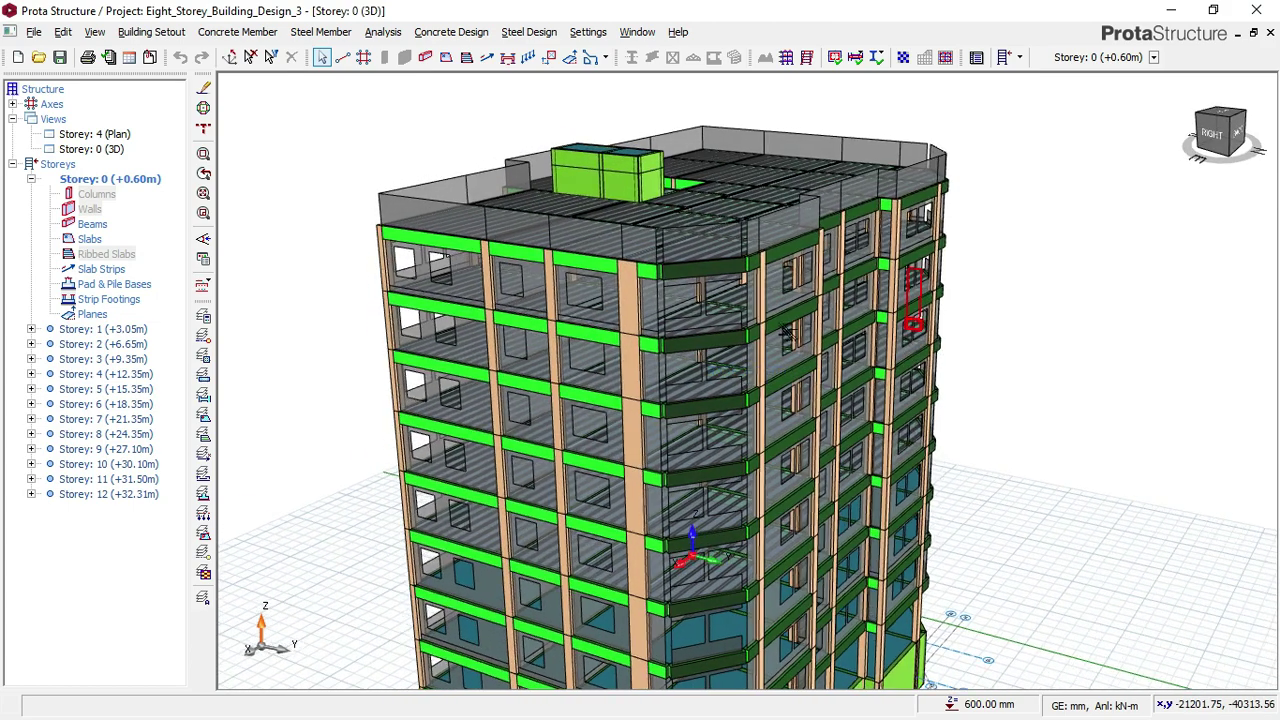
Step: Examine the chamfered right-back corner and the back facade down to the base, checking the Storey 3 and Storey 4 edge beams
{"action": "scroll", "coordinate": [730, 255], "scroll_direction": "down", "scroll_amount": 1}
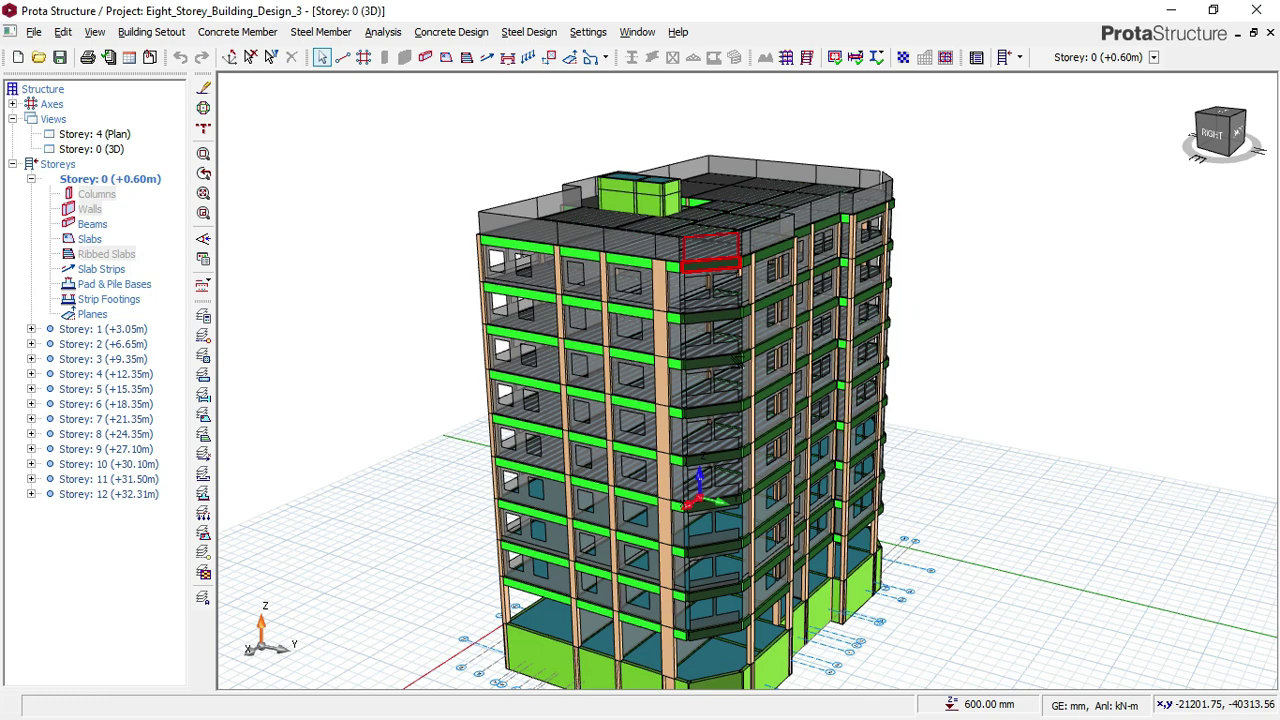
{"action": "scroll", "coordinate": [745, 512], "scroll_direction": "up", "scroll_amount": 2}
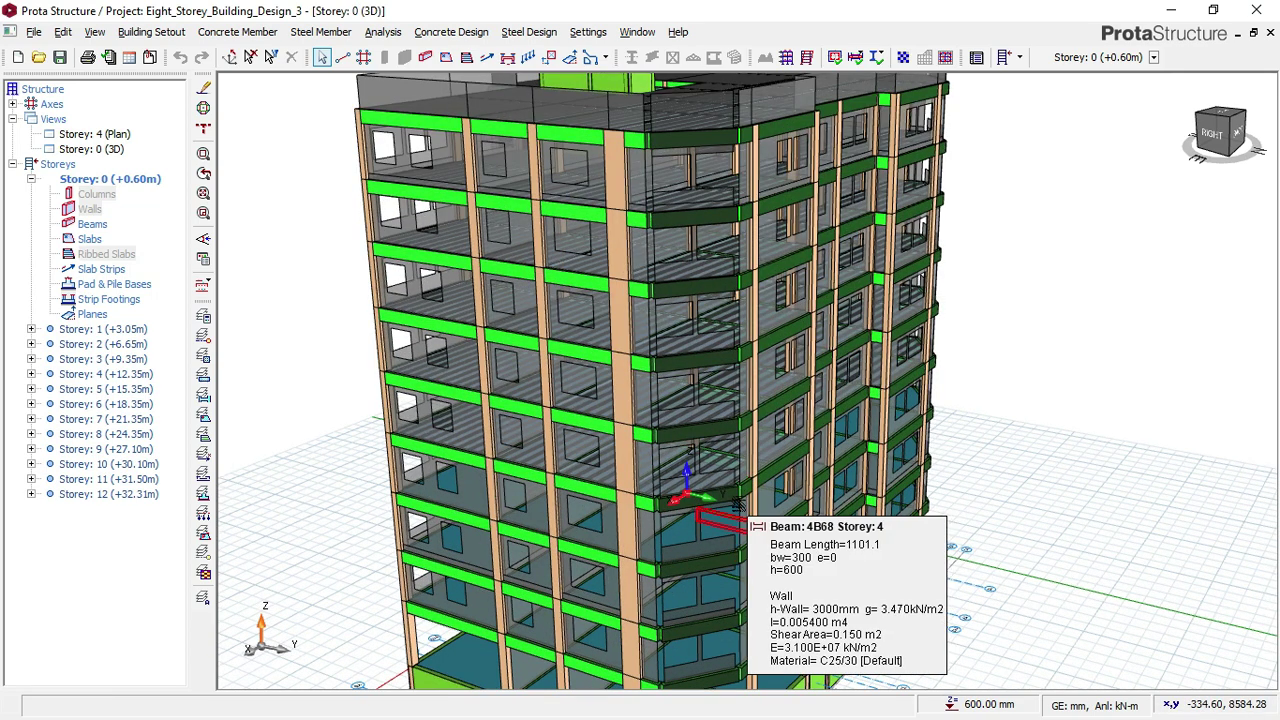
{"action": "scroll", "coordinate": [708, 364], "scroll_direction": "down", "scroll_amount": 2}
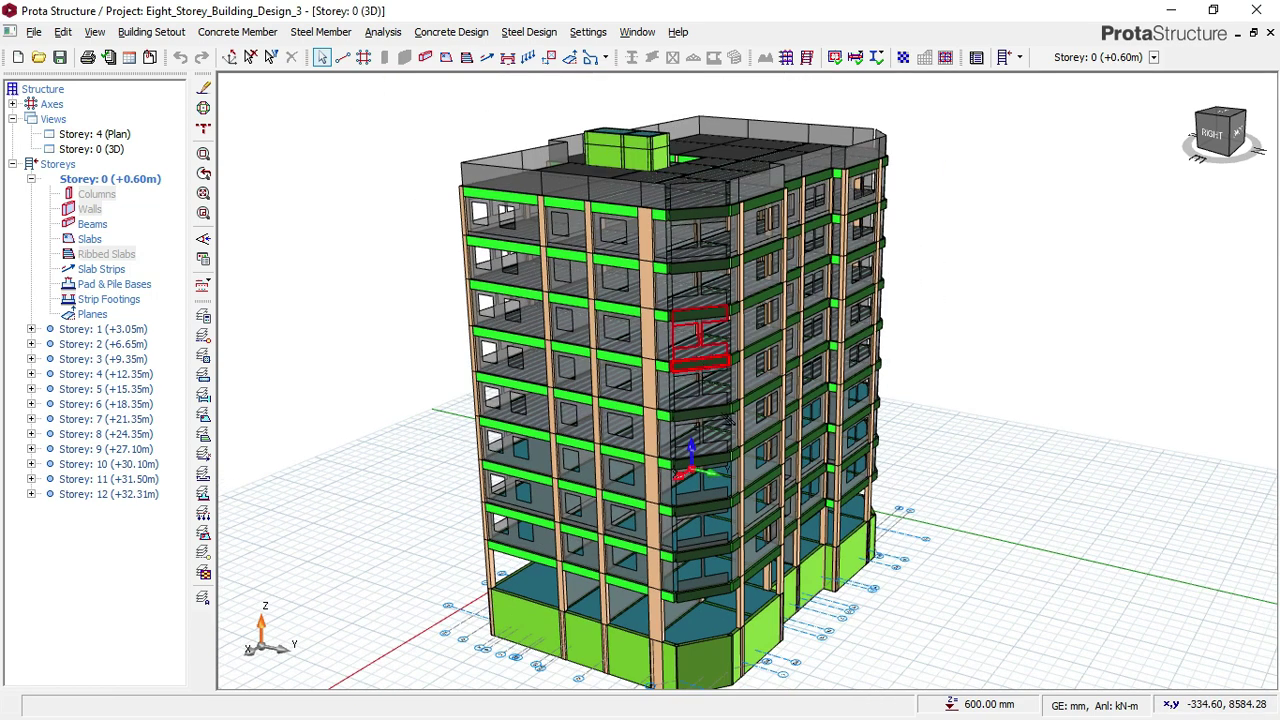
{"action": "middle_click_drag", "start_coordinate": [706, 622], "coordinate": [613, 608]}
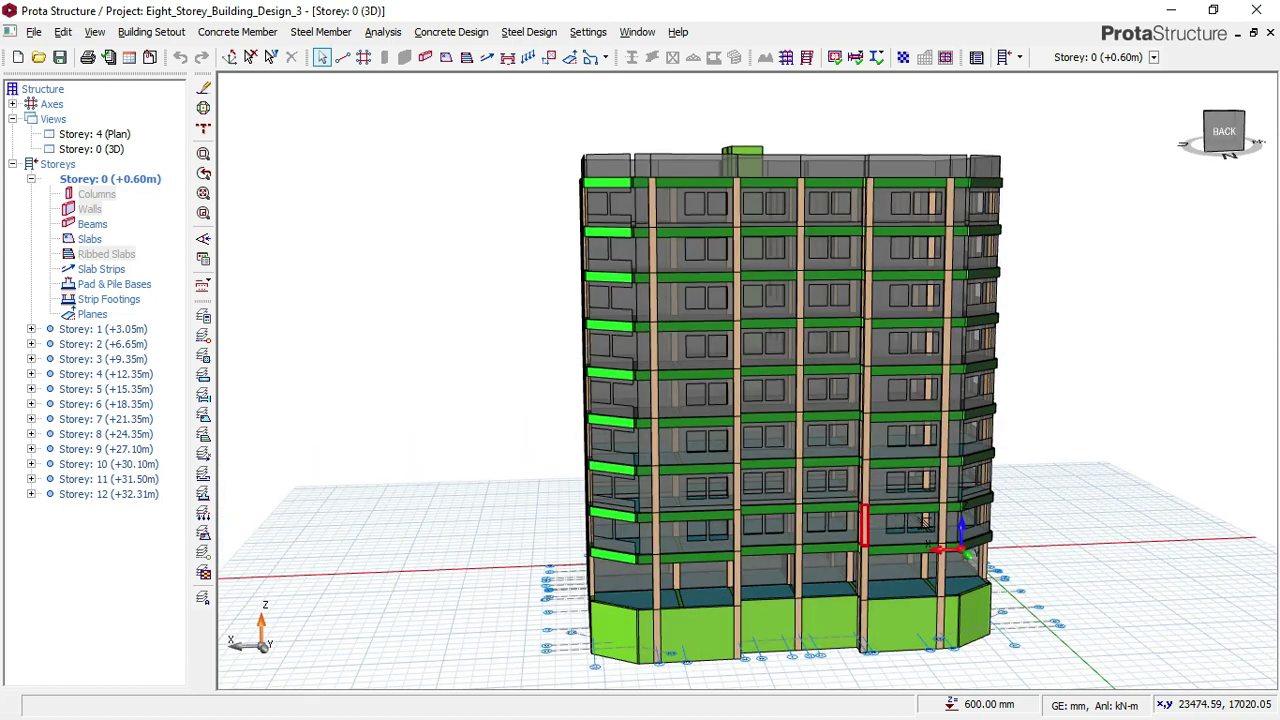
{"action": "scroll", "coordinate": [927, 522], "scroll_direction": "up", "scroll_amount": 3}
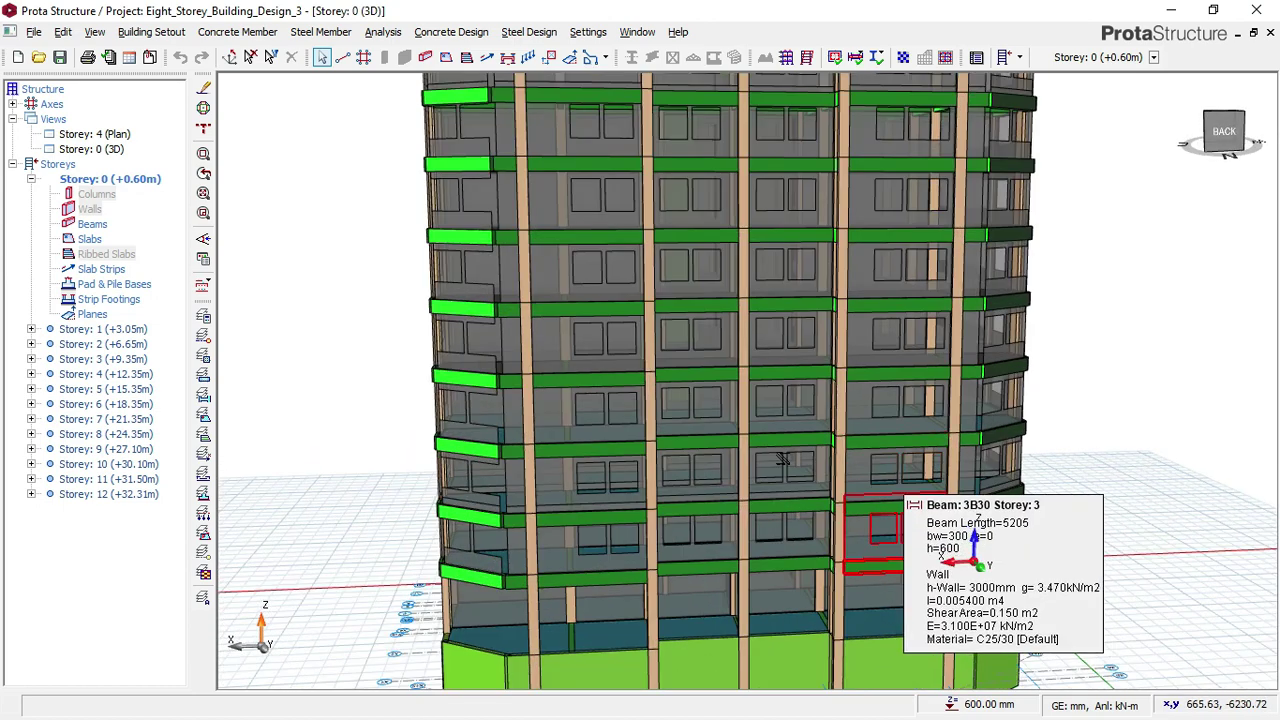
{"action": "scroll", "coordinate": [780, 445], "scroll_direction": "down", "scroll_amount": 1}
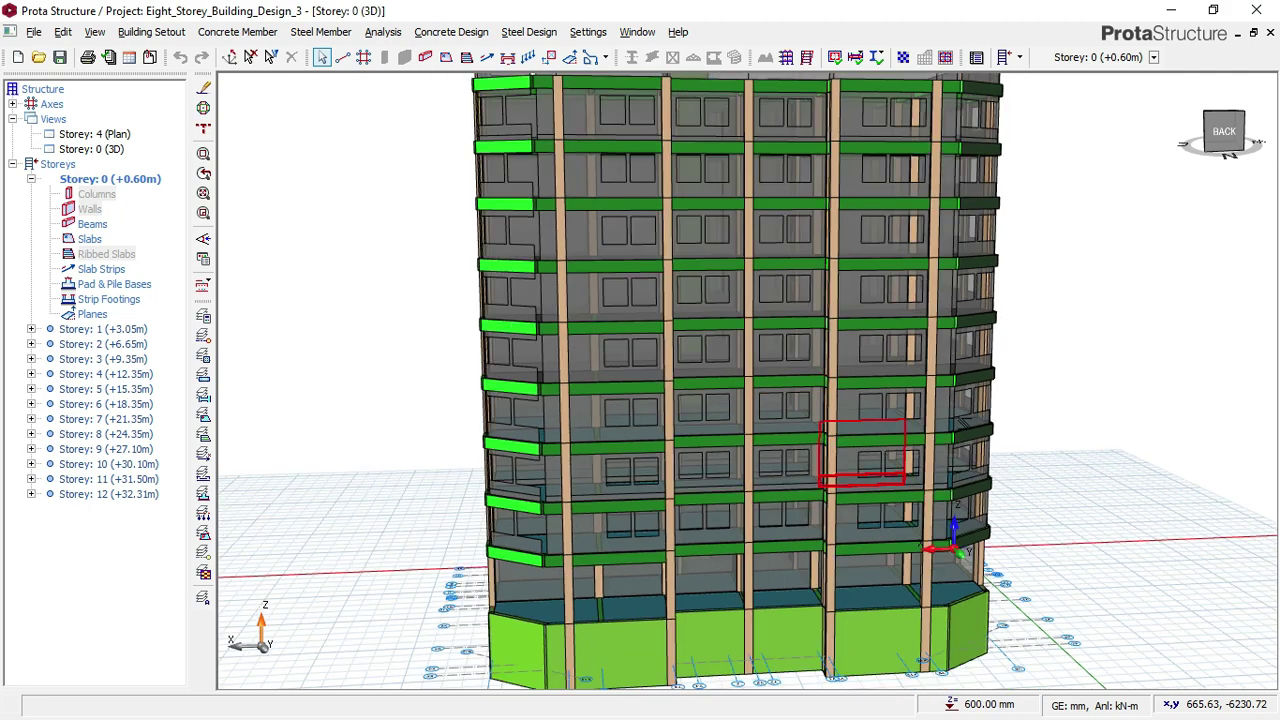
Step: Examine the ribbed roof slabs from above the right-back corner and check the Storey 9 beam beside the rooftop core
{"action": "middle_click_drag", "start_coordinate": [881, 465], "coordinate": [1030, 476]}
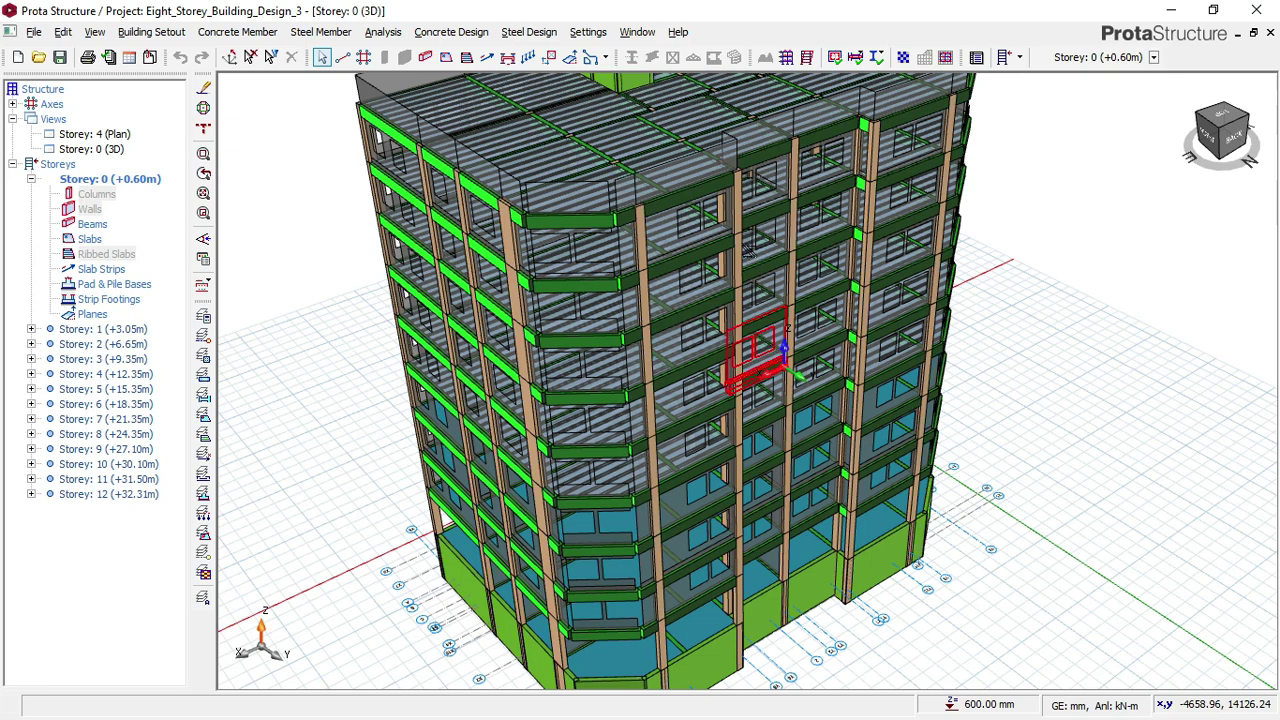
{"action": "scroll", "coordinate": [790, 325], "scroll_direction": "up", "scroll_amount": 2}
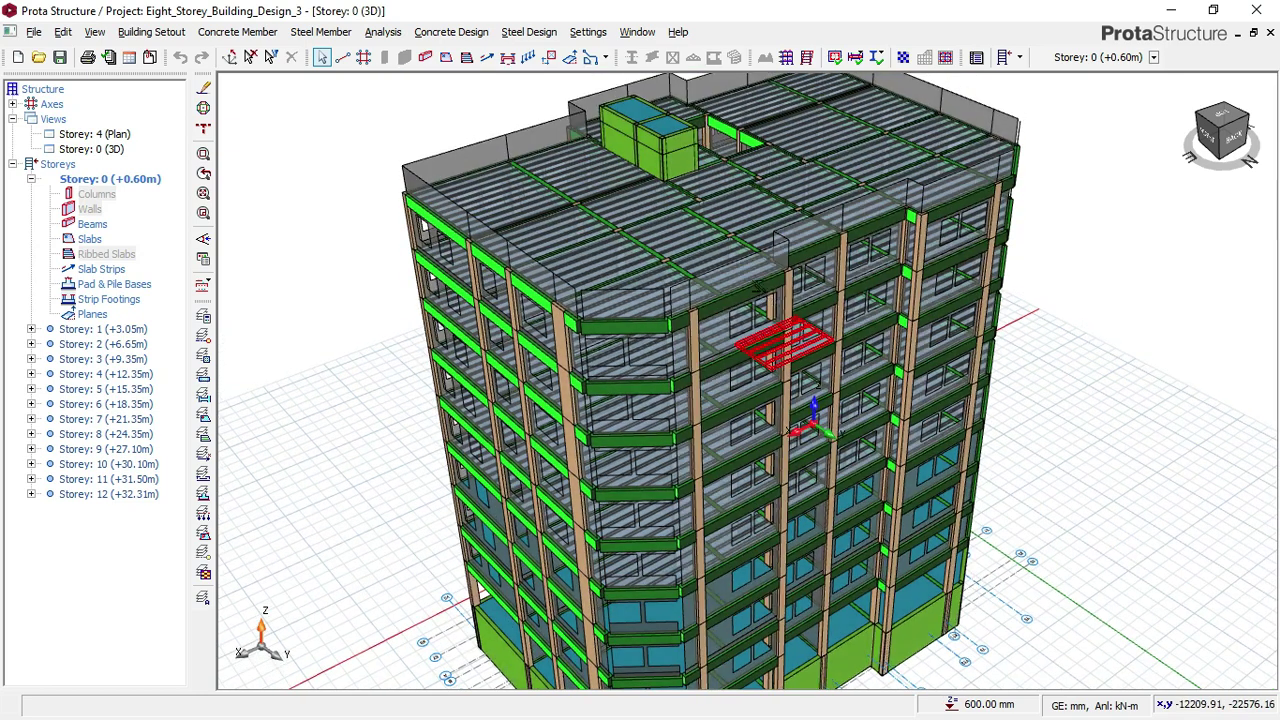
{"action": "scroll", "coordinate": [745, 150], "scroll_direction": "up", "scroll_amount": 1}
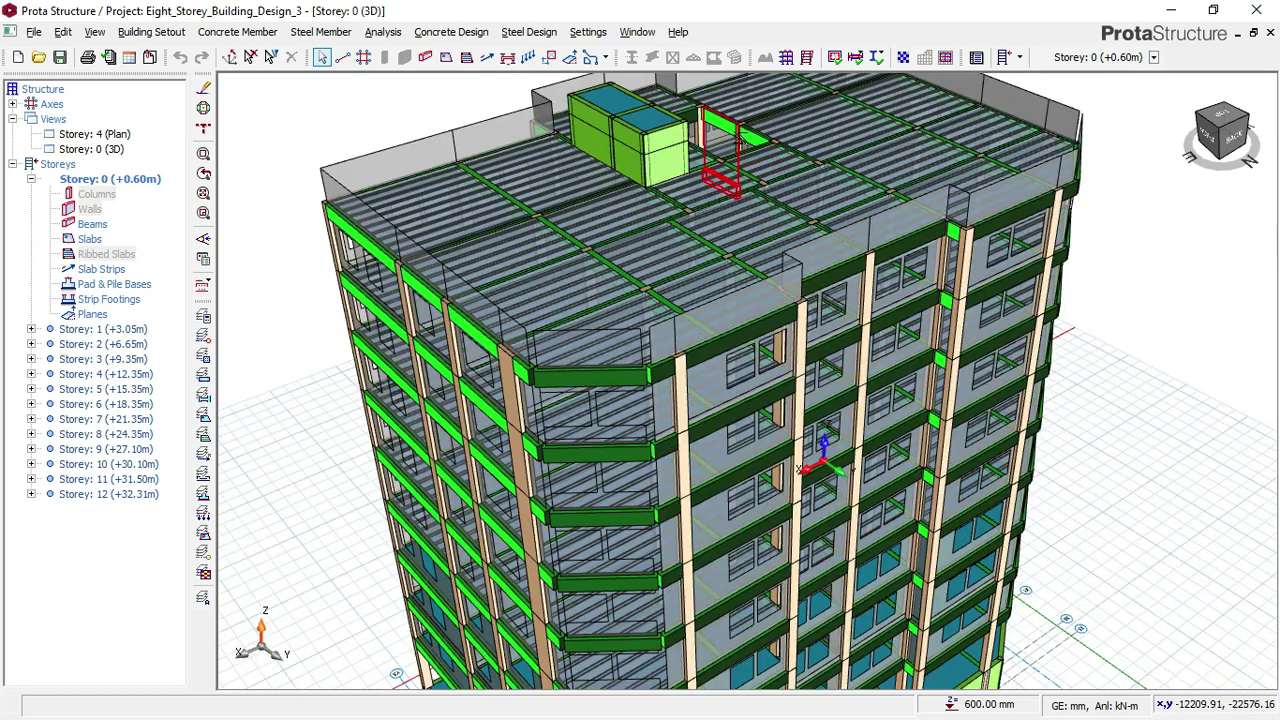
{"action": "mouse_move", "coordinate": [745, 150]}
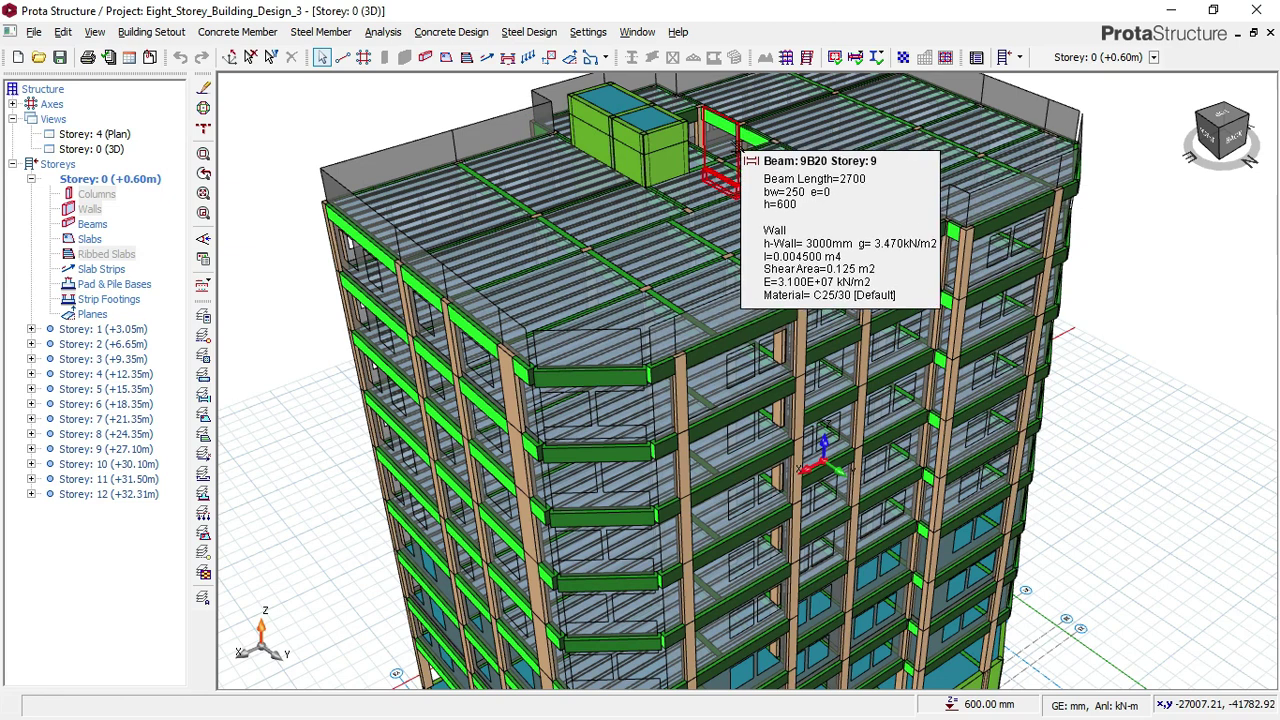
{"action": "scroll", "coordinate": [745, 150], "scroll_direction": "down", "scroll_amount": 1}
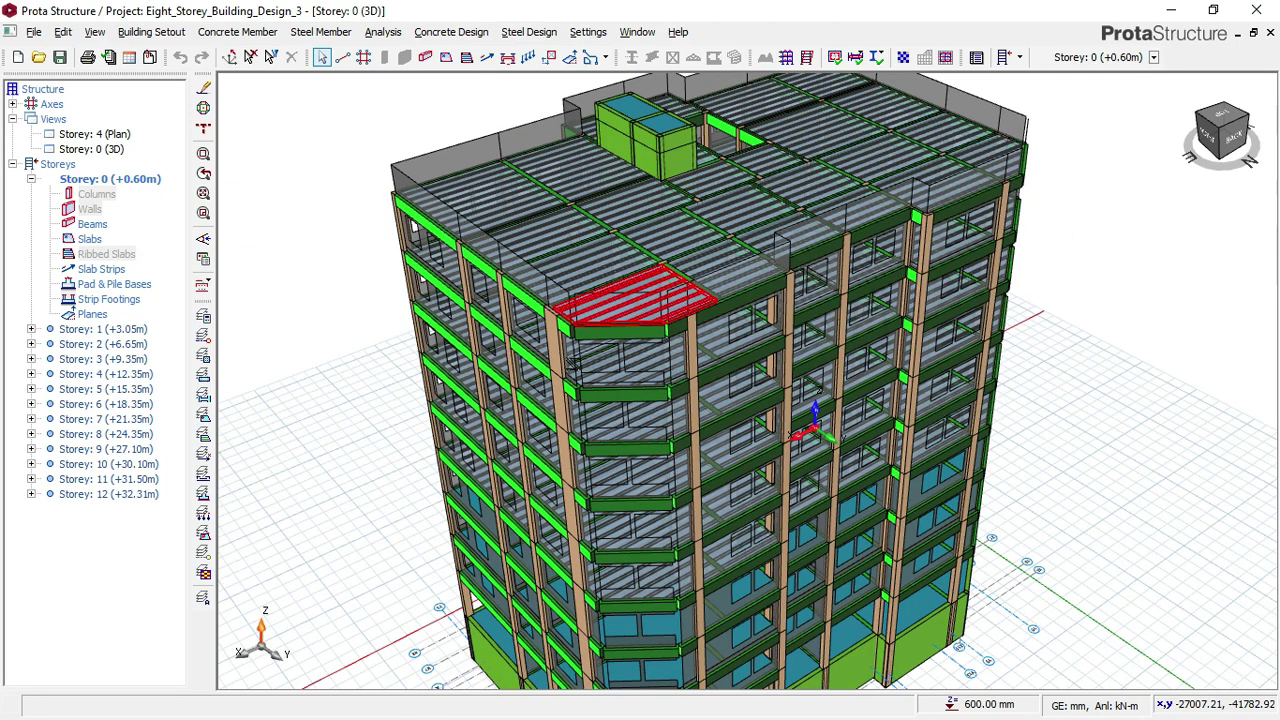
Step: Examine the right facade's edge beams, columns and window walls from the roof parapet down to the base
{"action": "middle_click_drag", "start_coordinate": [578, 350], "coordinate": [597, 336]}
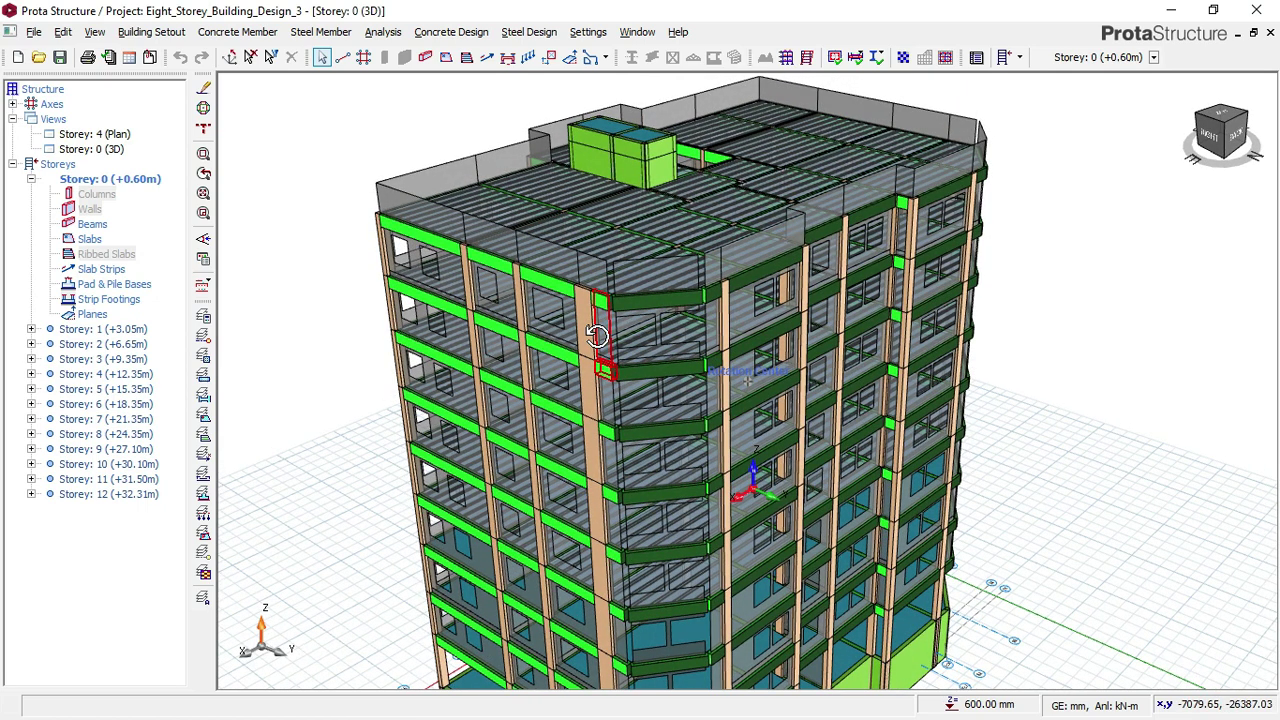
{"action": "middle_click_drag", "start_coordinate": [597, 336], "coordinate": [652, 328]}
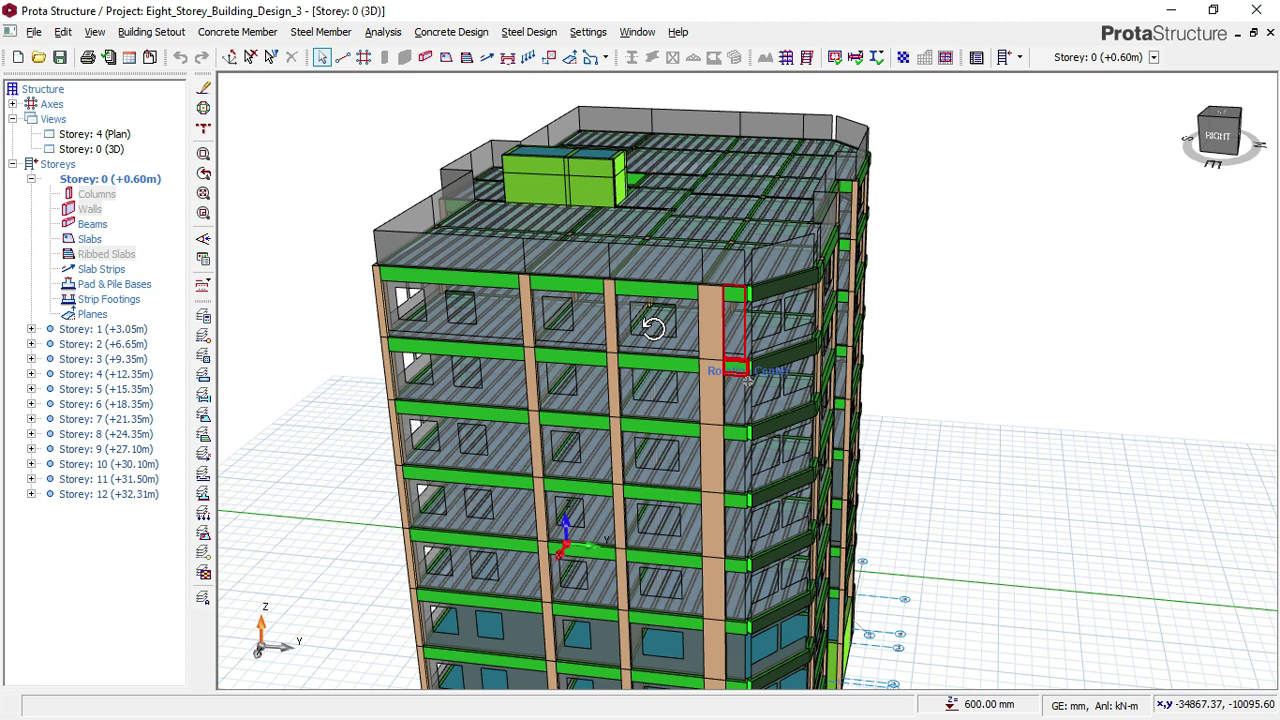
{"action": "left_click_drag", "start_coordinate": [657, 323], "coordinate": [704, 326]}
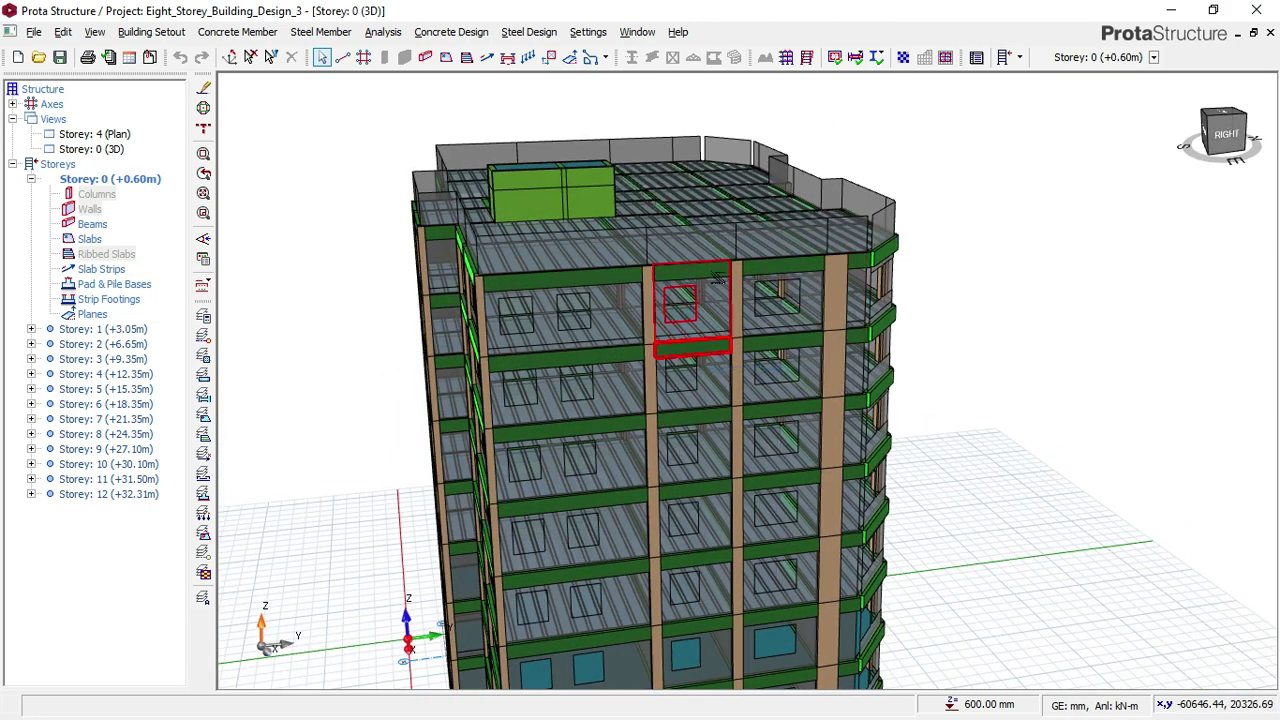
{"action": "scroll", "coordinate": [721, 268], "scroll_direction": "down", "scroll_amount": 1}
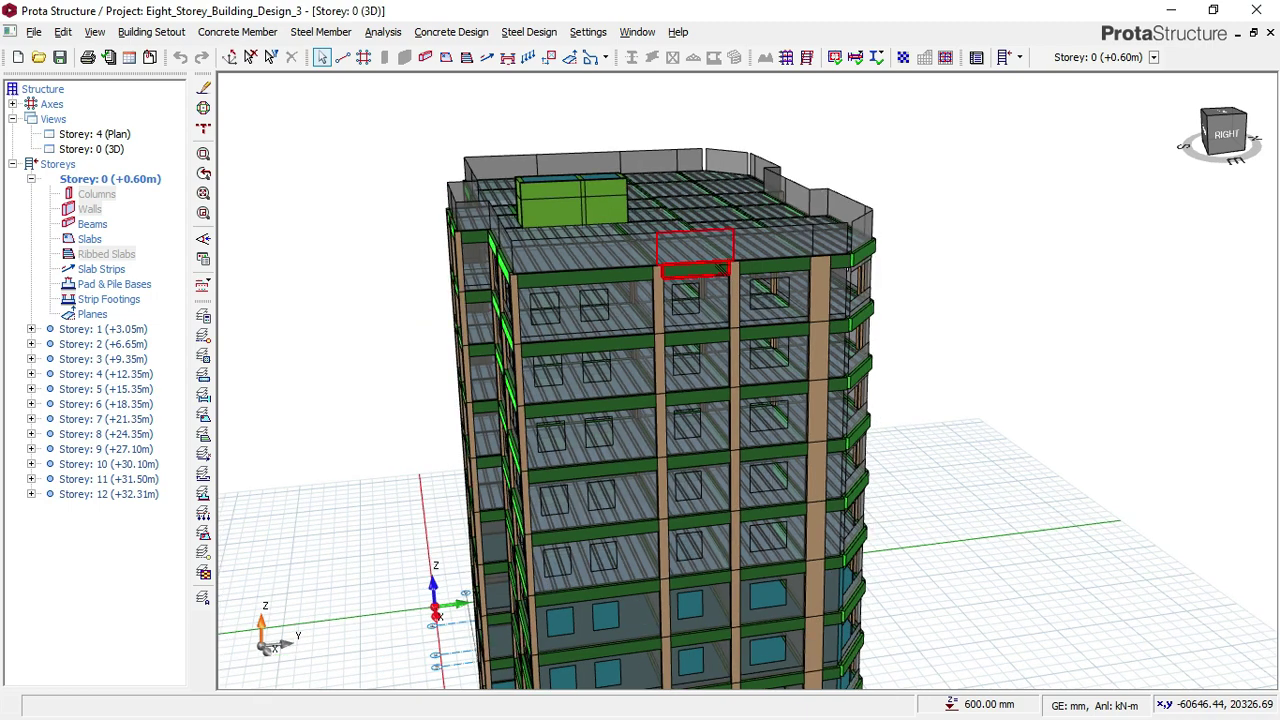
{"action": "scroll", "coordinate": [732, 250], "scroll_direction": "down", "scroll_amount": 3}
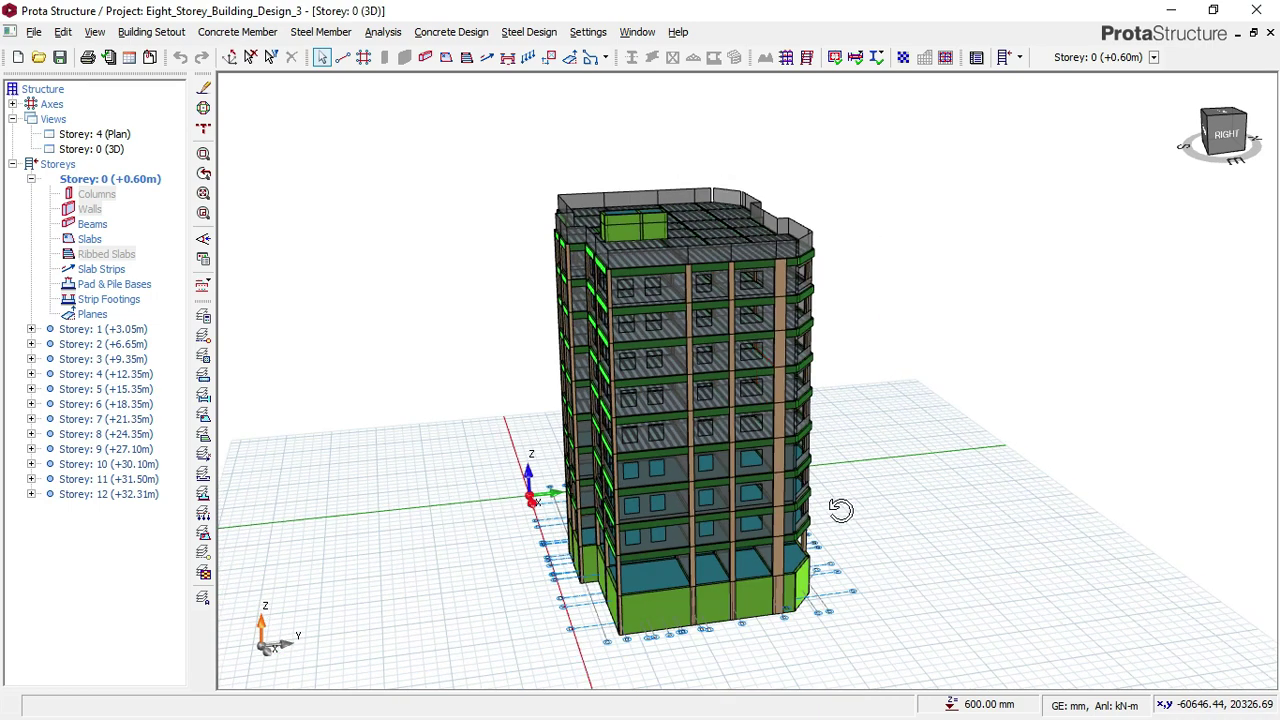